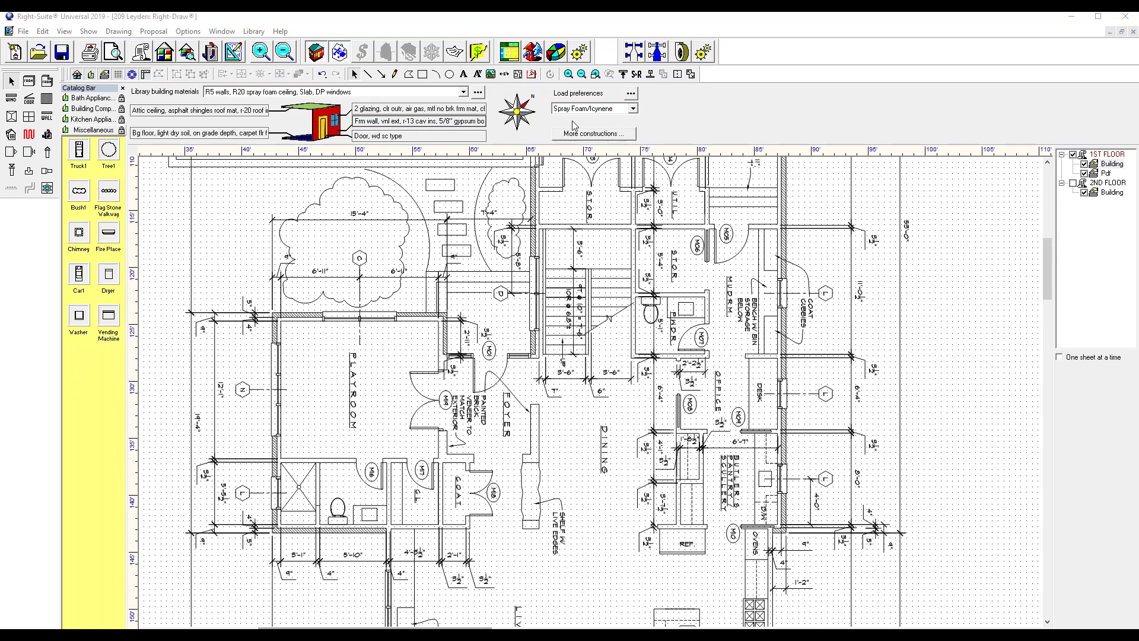
Draw rectangular rooms over the playroom and the bathroom directly below it on the first-floor plan
left_click(30, 82)
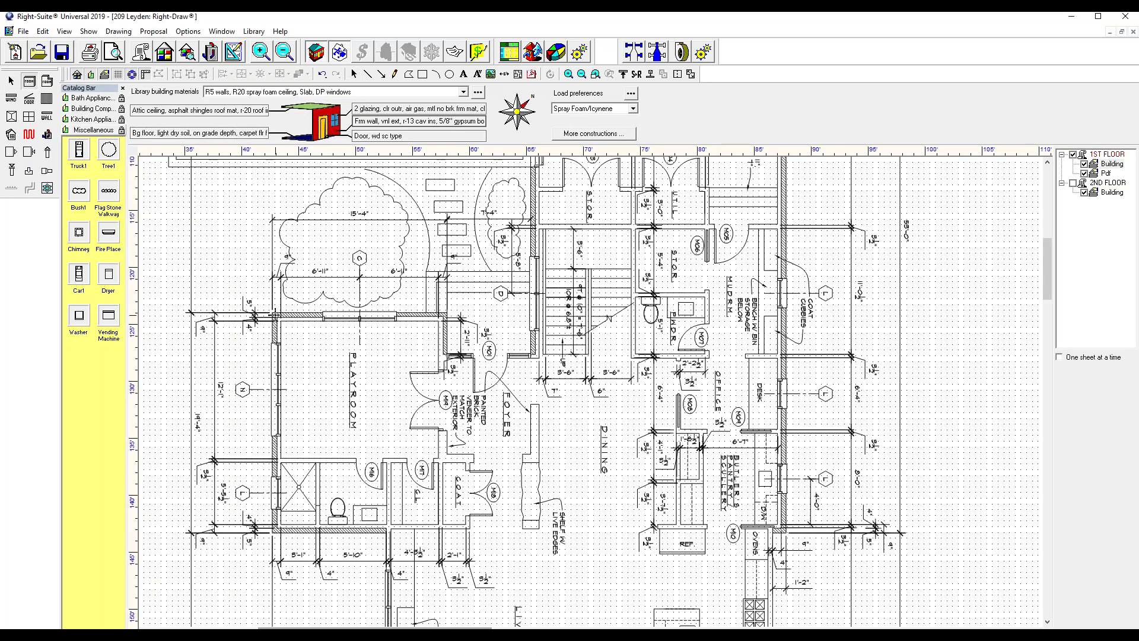
left_click_drag(274, 315, 441, 457)
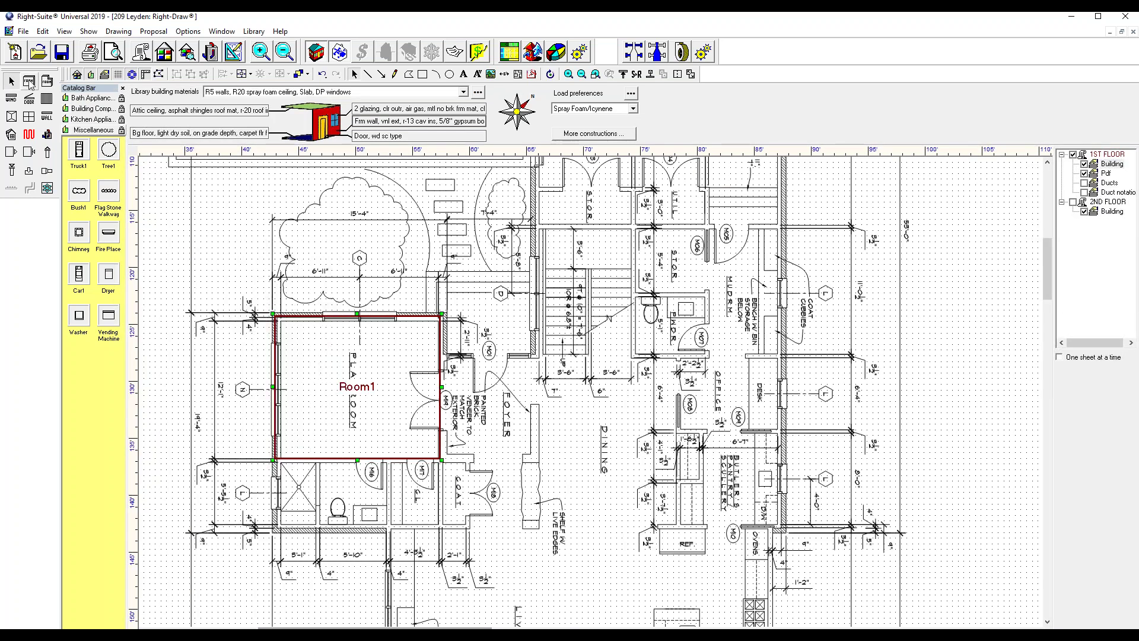
left_click_drag(274, 458, 390, 527)
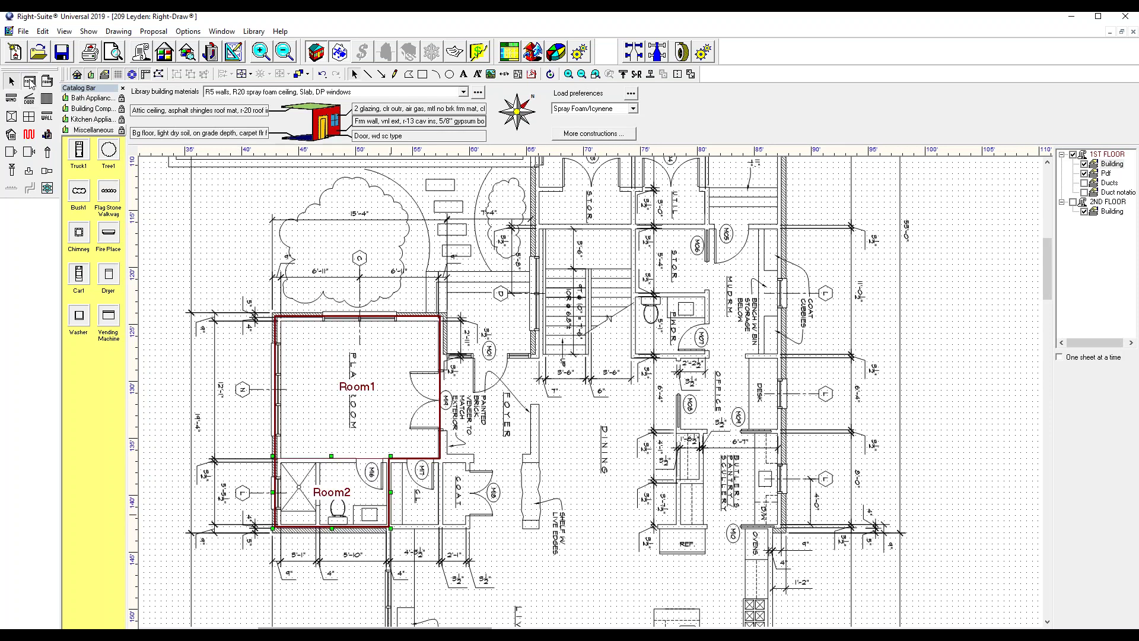
Draw one room over the main garage area and another over the storage and utility strip directly below it
middle_click_drag(666, 303, 557, 386)
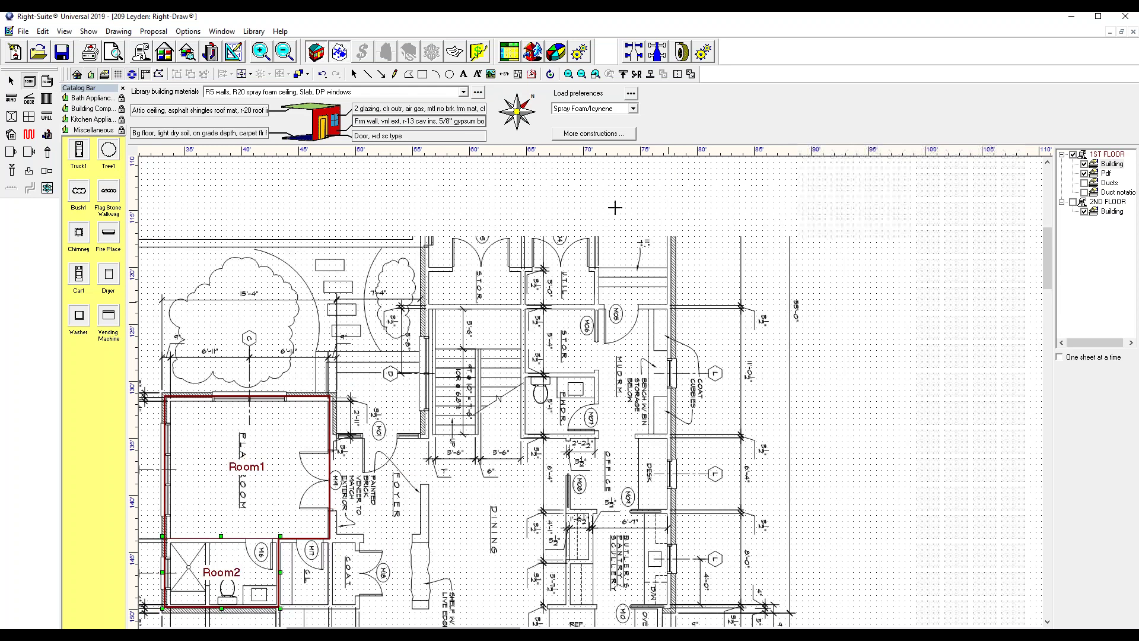
middle_click_drag(519, 221, 509, 379)
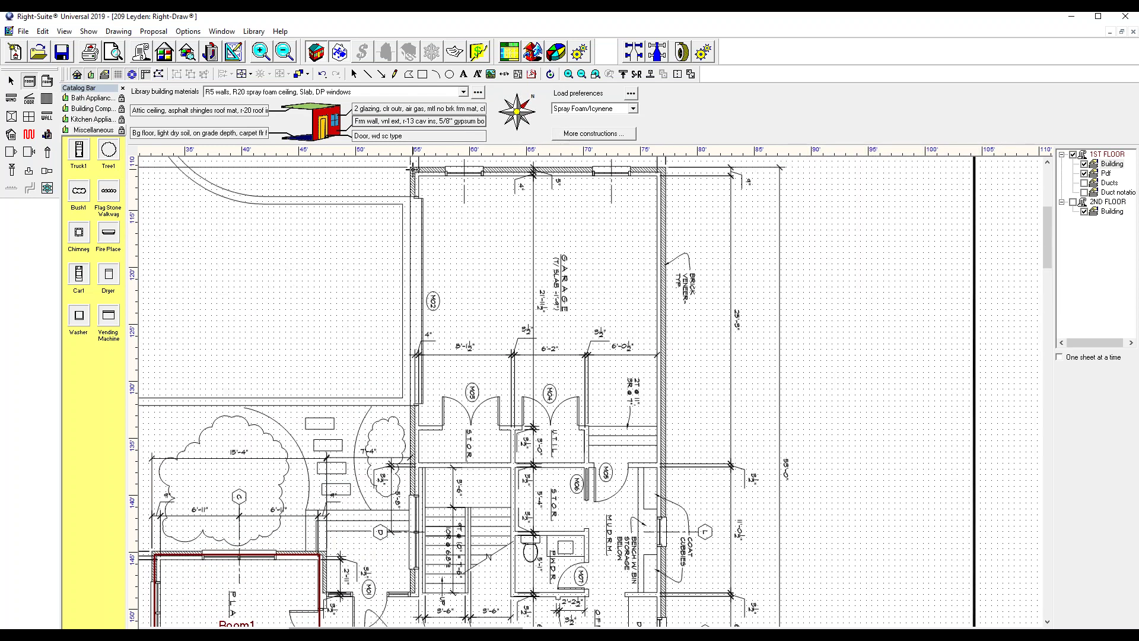
middle_click_drag(413, 169, 413, 178)
left_click_drag(414, 179, 662, 443)
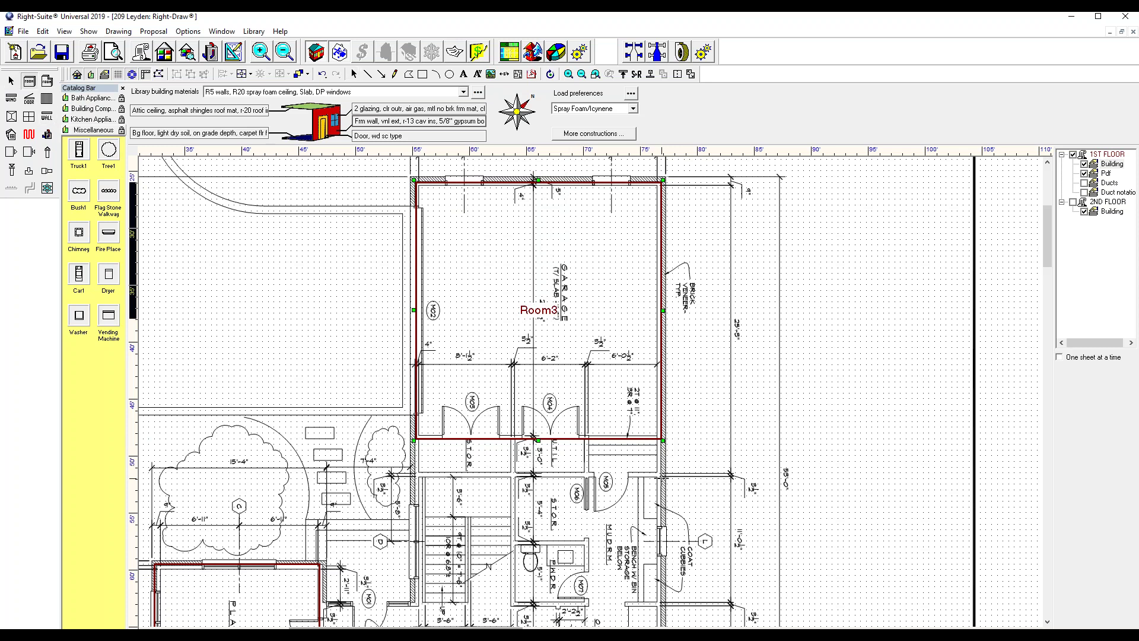
left_click_drag(662, 473, 419, 444)
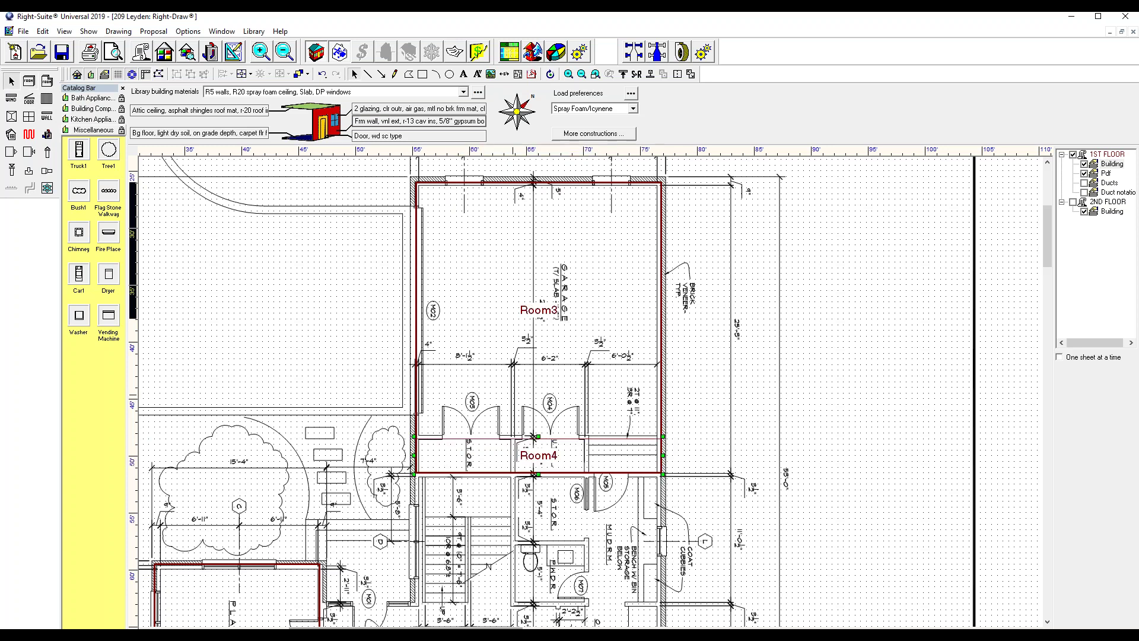
Combine the garage room and the storage and utility strip into a single room named Garage
left_click(691, 74)
left_click(621, 360)
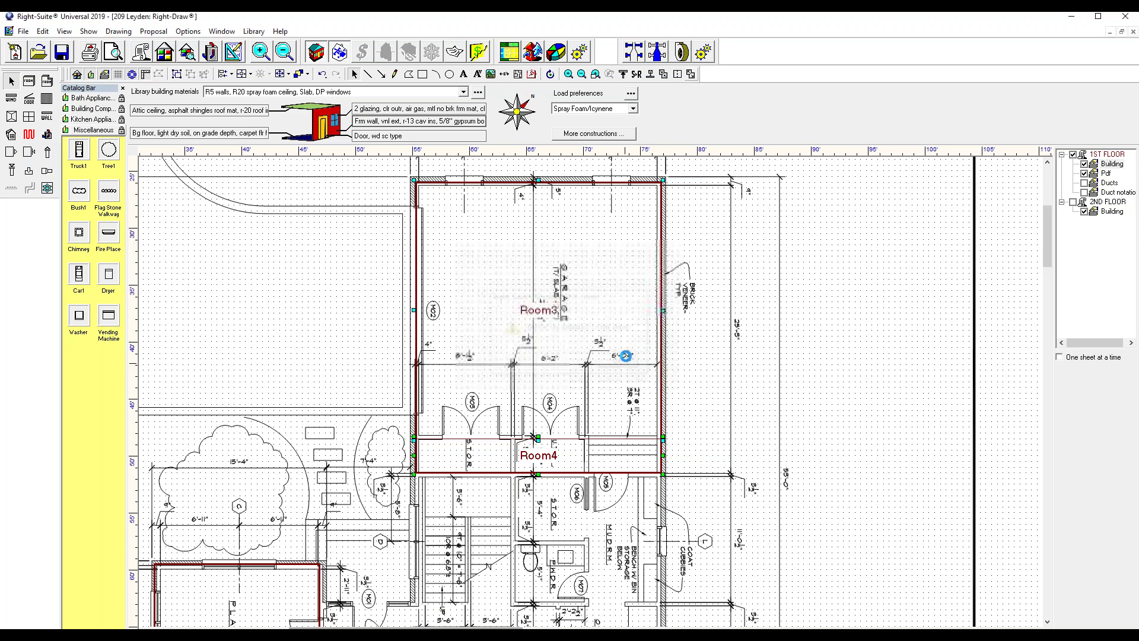
left_click(663, 73)
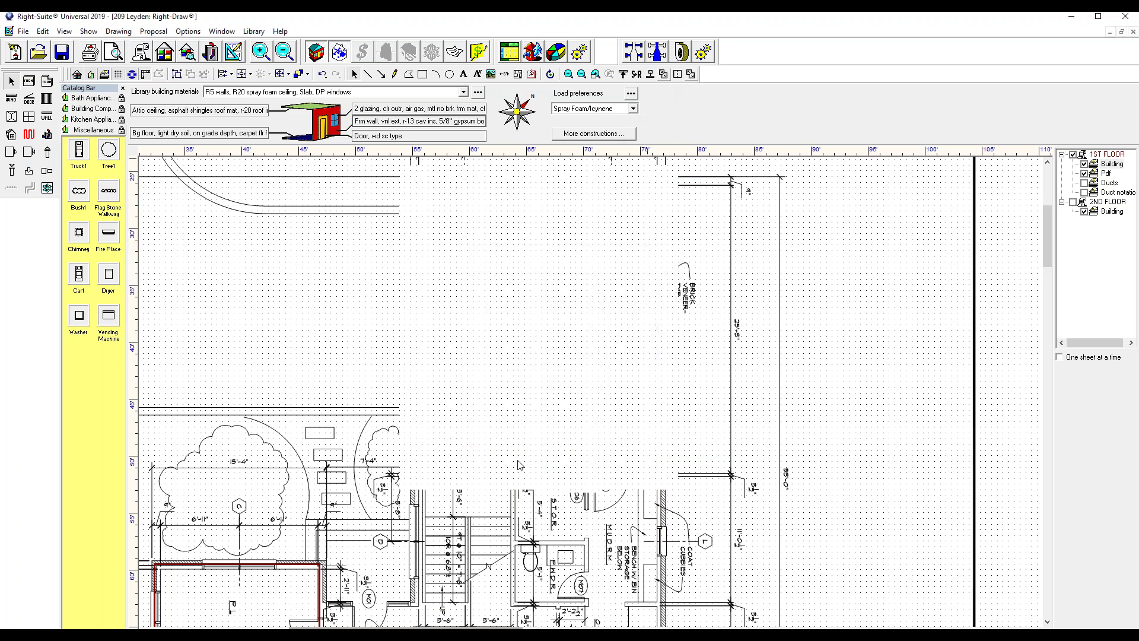
left_click(545, 330)
double_click(546, 329)
type("Garage")
Draw rooms over the mudroom and its adjacent storage closet, fit them to the plan walls, and combine them into one room
scroll(673, 413, "down", 4)
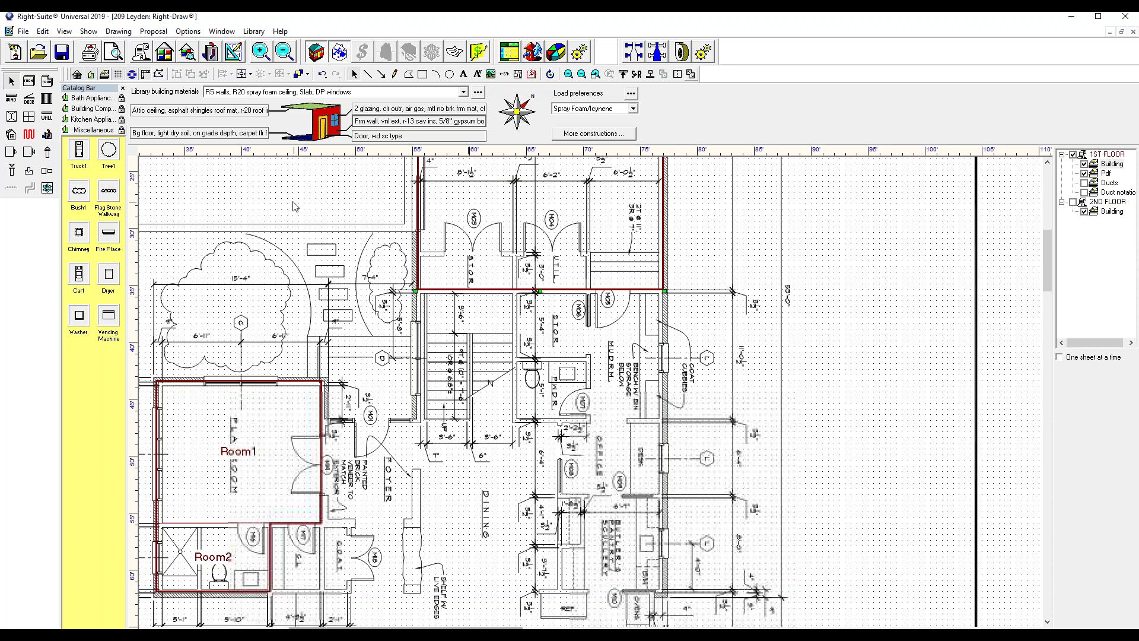
left_click(28, 81)
mouse_move(665, 420)
left_mouse_down()
mouse_move(609, 377)
mouse_move(582, 315)
mouse_move(586, 291)
mouse_move(596, 292)
left_mouse_up()
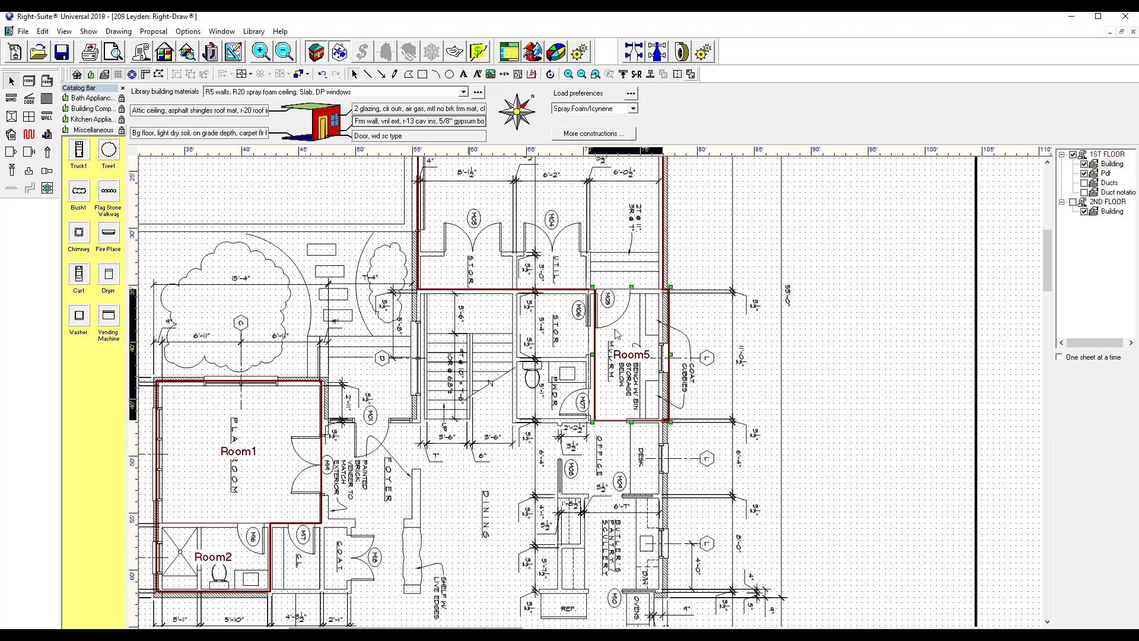
left_click(29, 81)
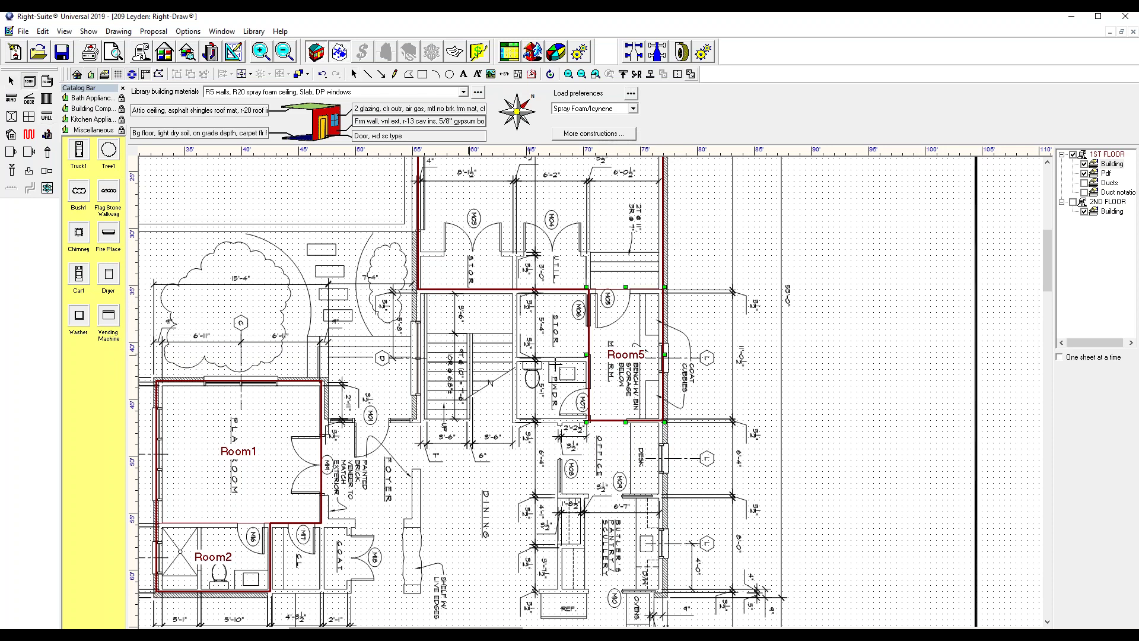
left_click_drag(517, 292, 589, 361)
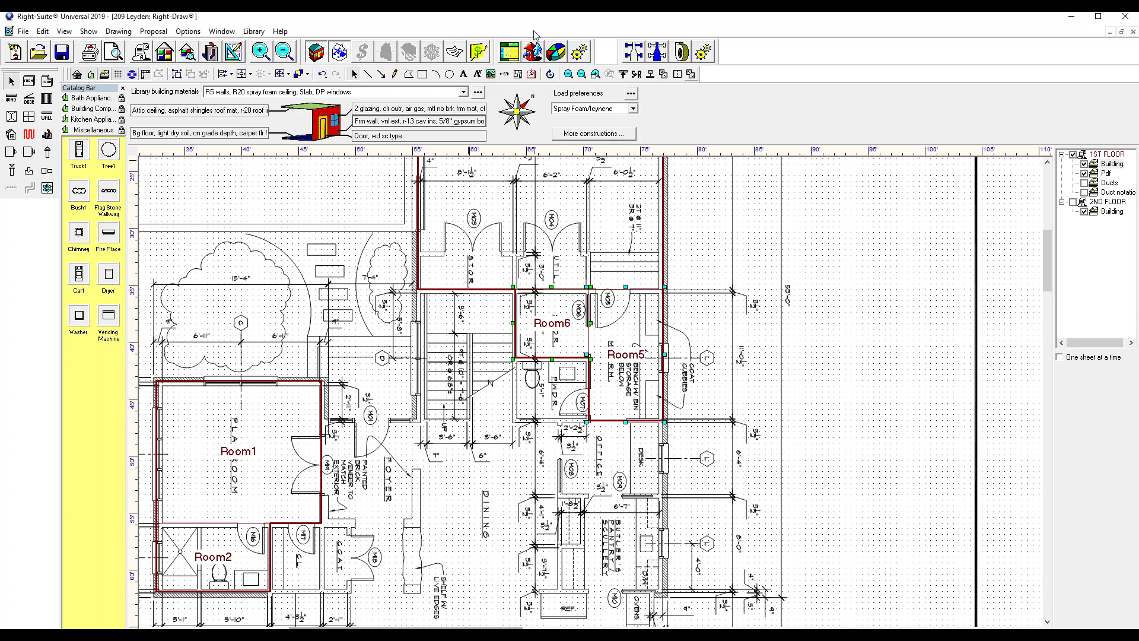
left_click(664, 75)
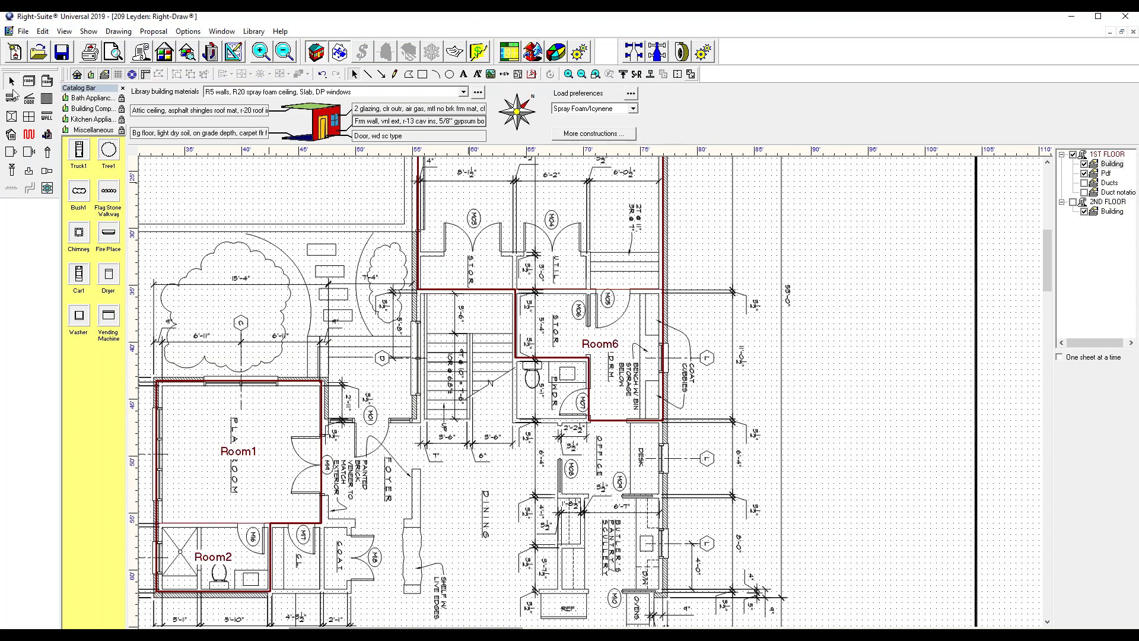
Draw a room over the powder room and name the mudroom Mud and the powder room Pwdr
left_click(28, 81)
left_click_drag(589, 420, 514, 356)
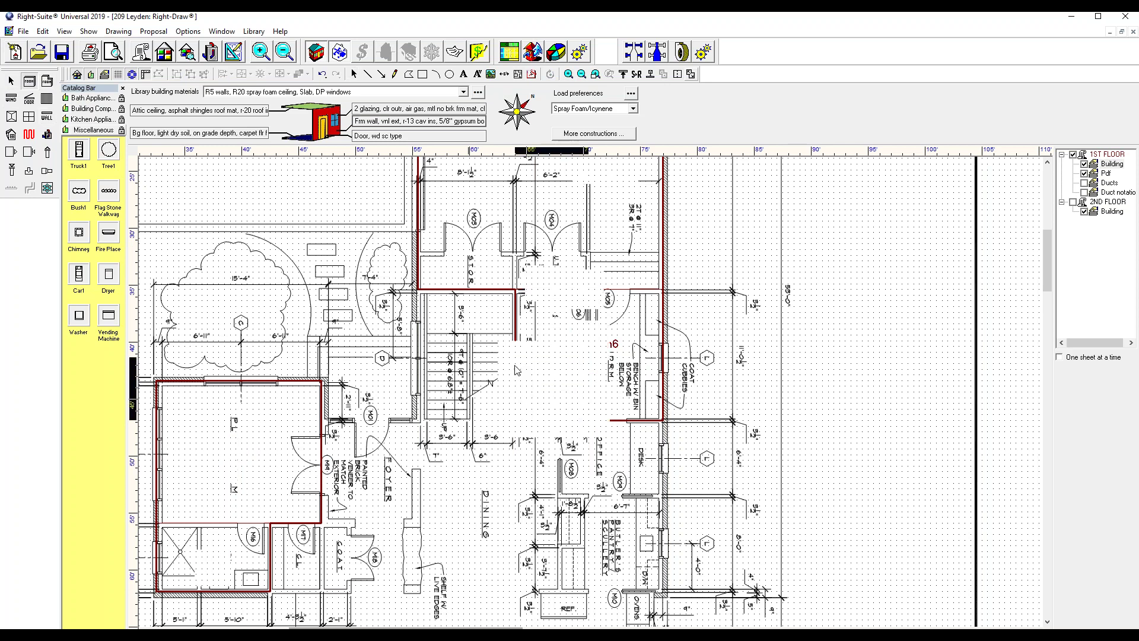
left_click(604, 348)
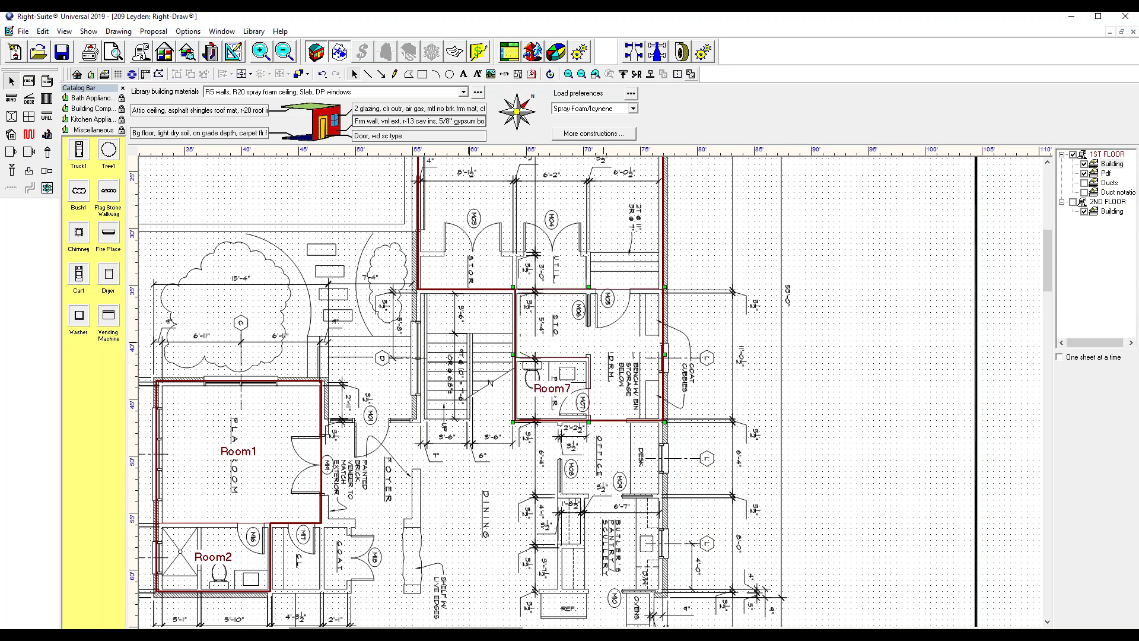
type("Mud")
key("Return")
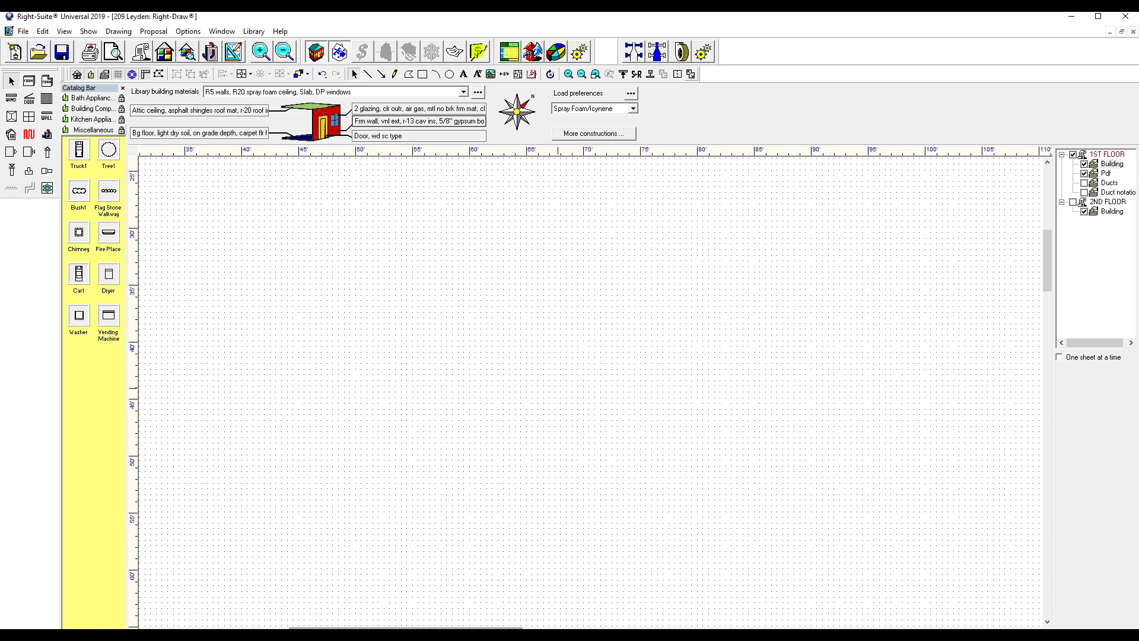
key("BackSpace")
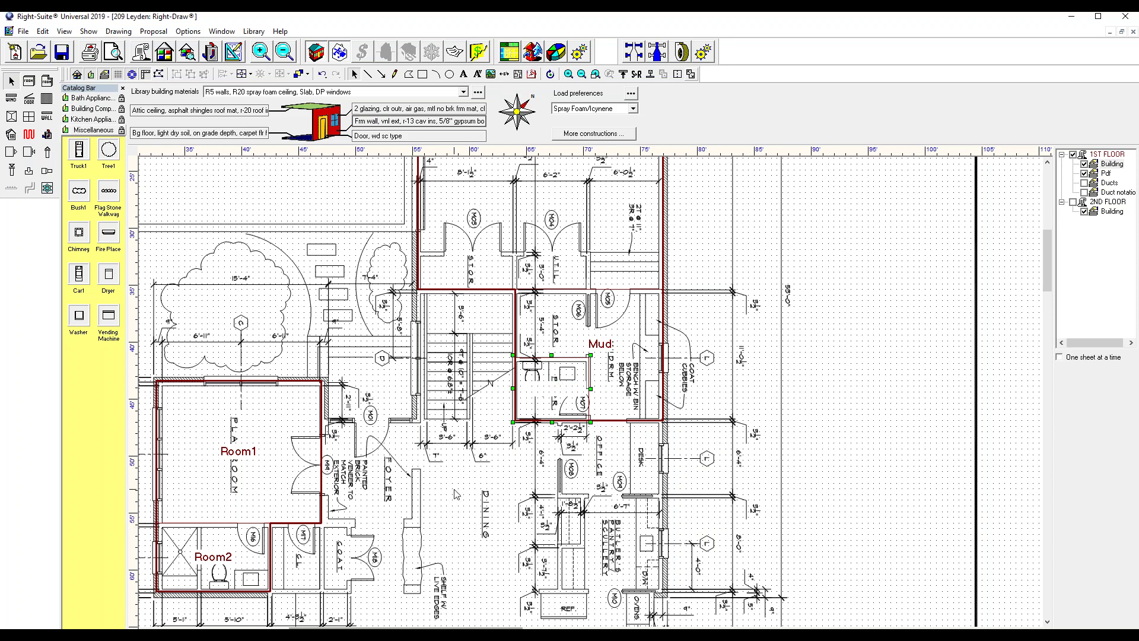
left_click(455, 490)
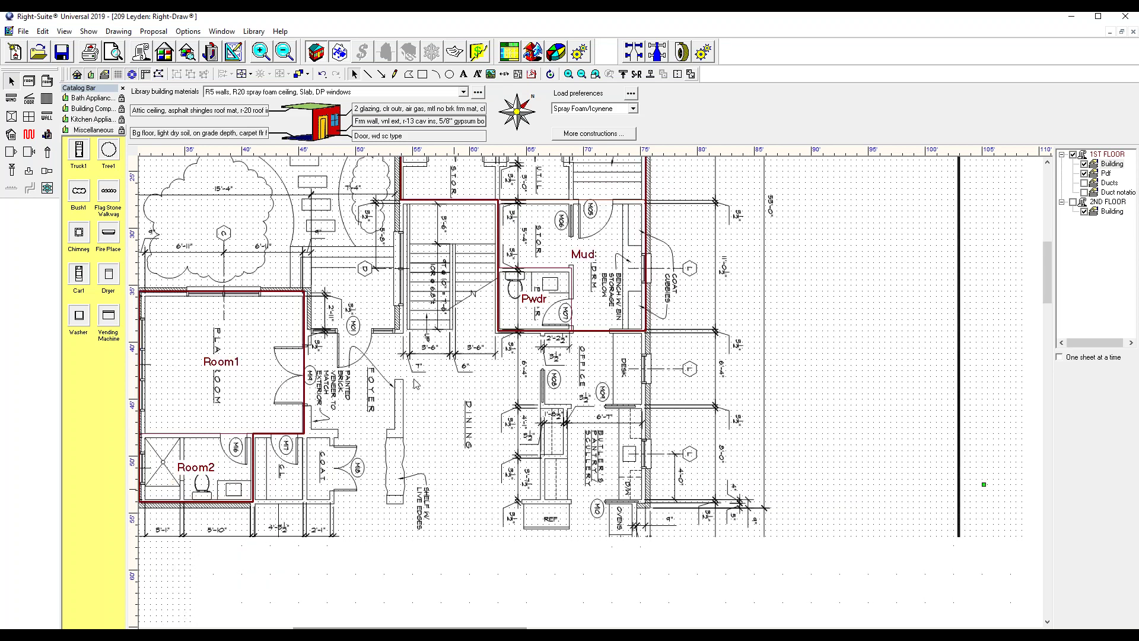
Draw a room of about 9'0" x 6'6" over the office below the mudroom and name it Office
left_click(29, 81)
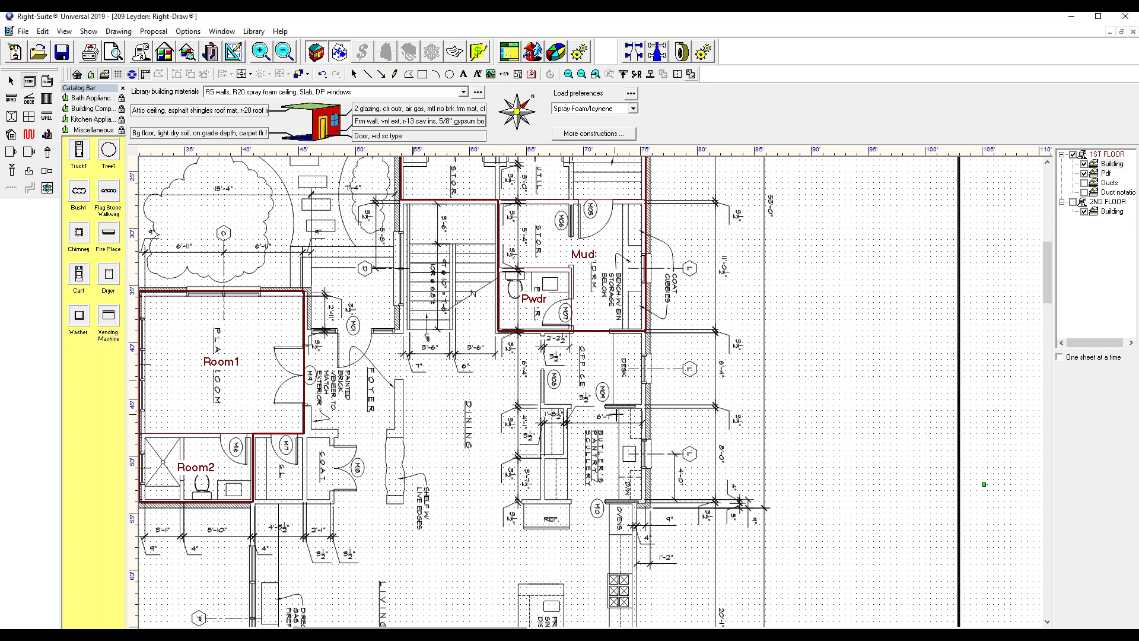
left_click_drag(648, 404, 545, 331)
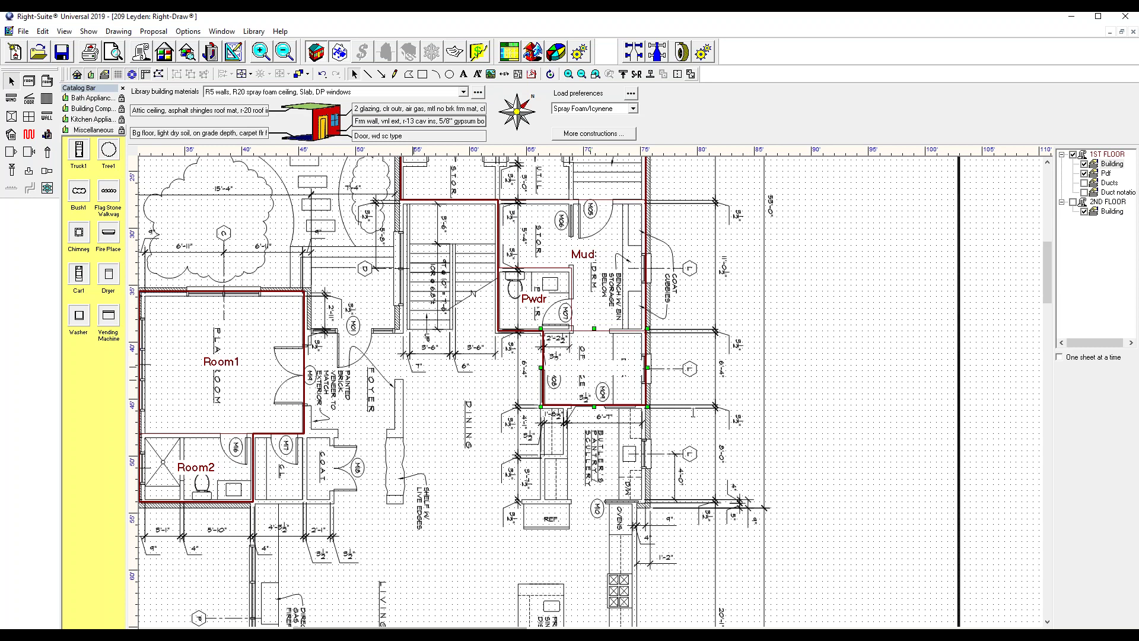
type("Offi")
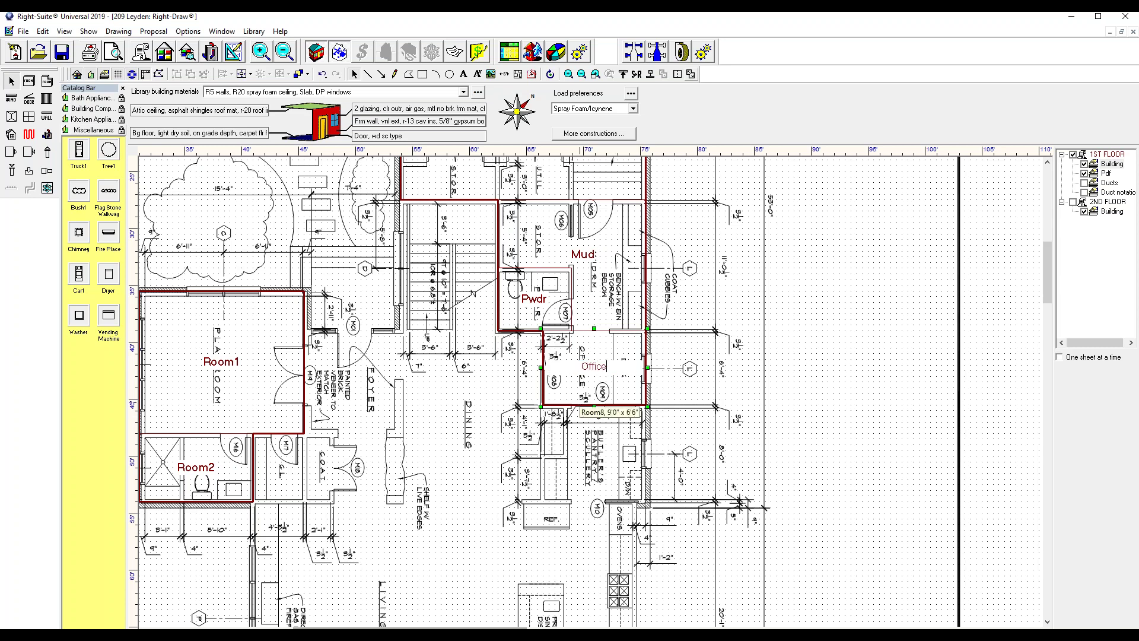
type("ce")
left_click(486, 407)
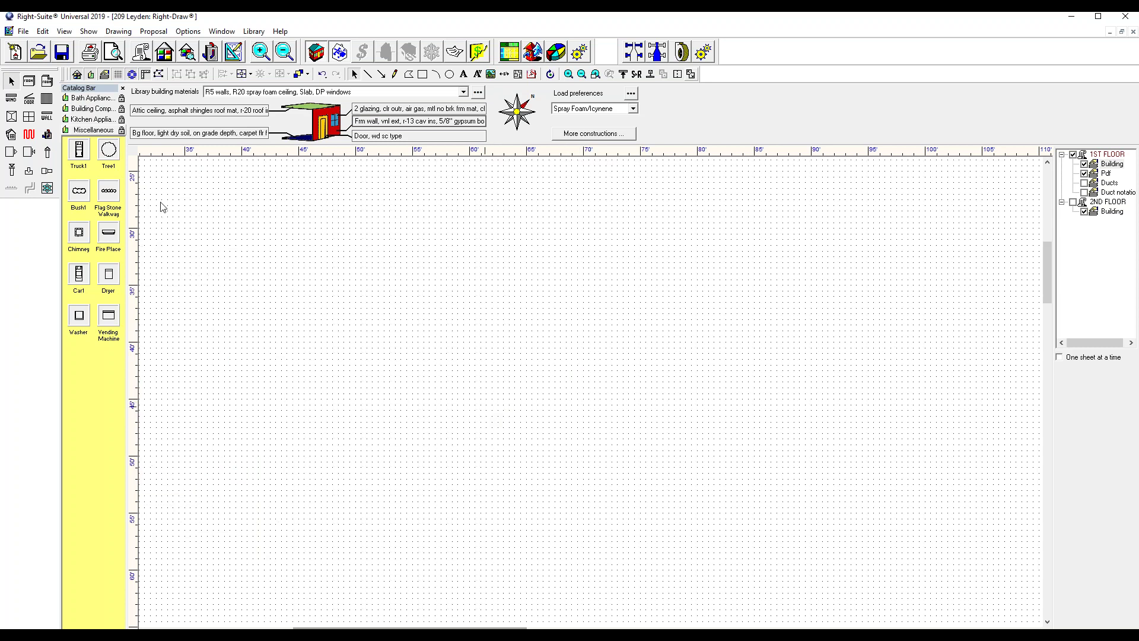
Rename Room1 as Playroom and Room2 as Bath 2
middle_click_drag(258, 379, 226, 355)
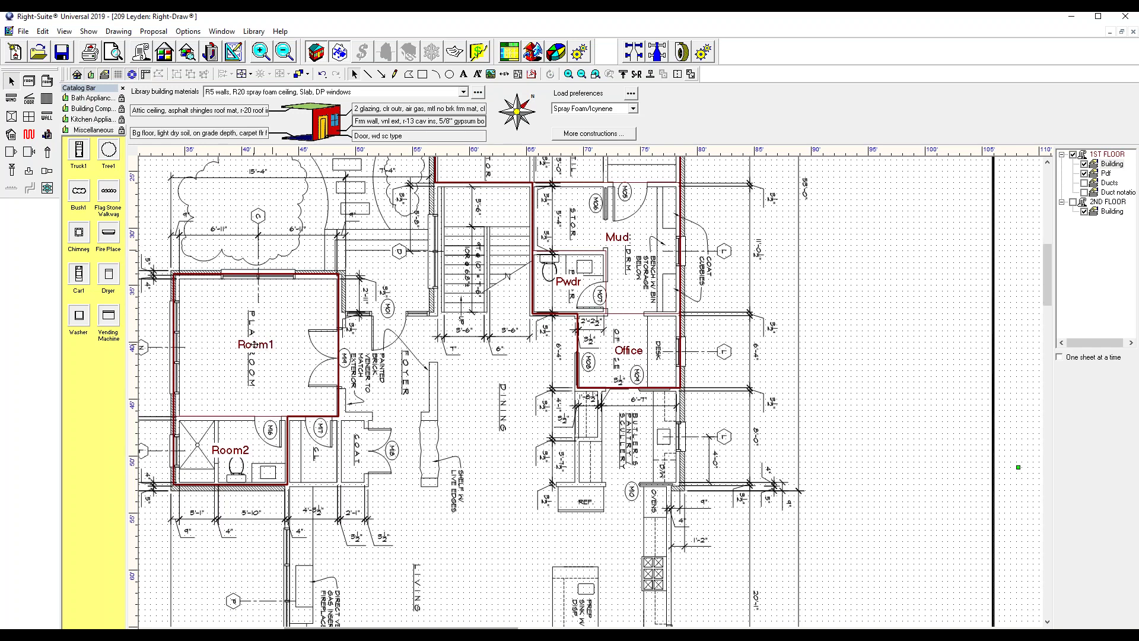
left_click(254, 344)
double_click(258, 343)
key("BackSpace")
type("Plar")
type("room")
key("Delete")
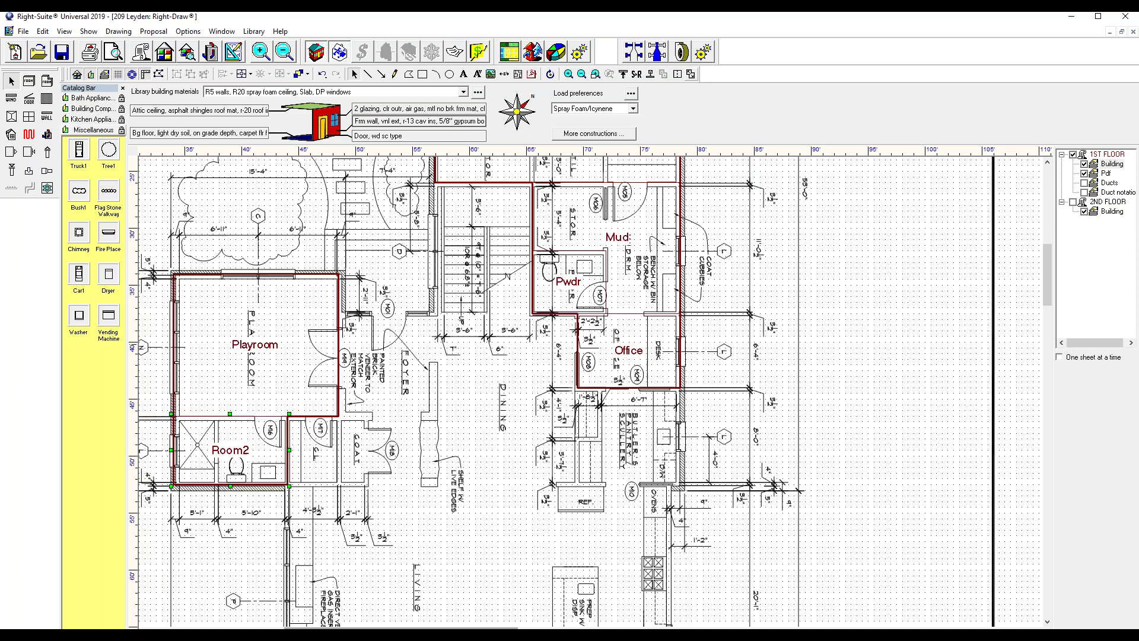
key("F2")
type("Bath 2")
left_click(264, 530)
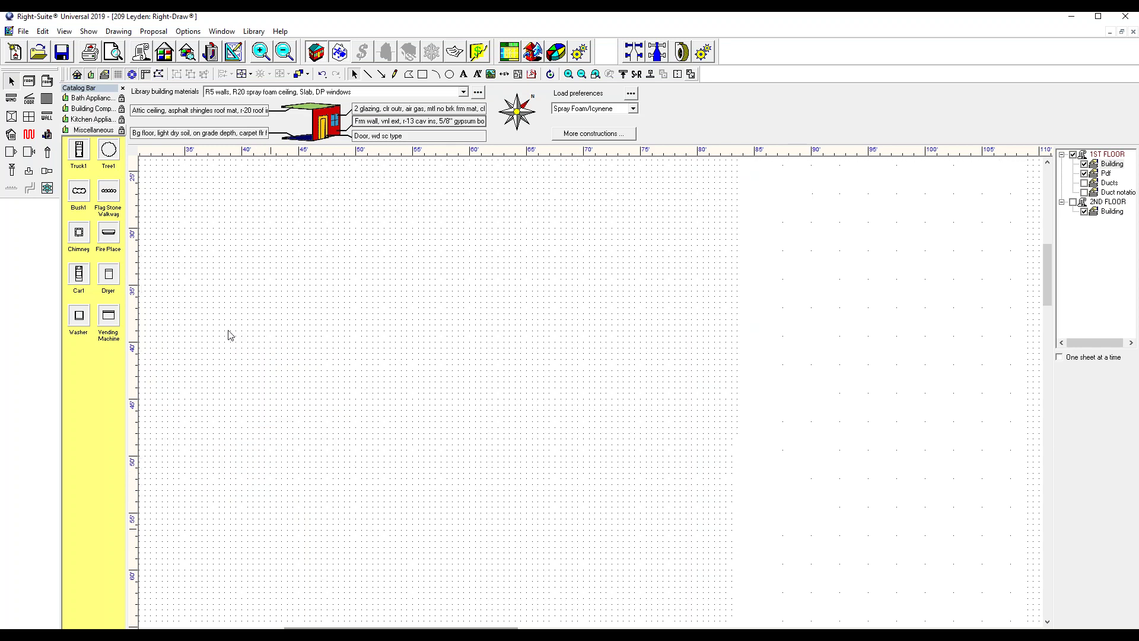
Draw a room of about 33'-6" x 20'-6" over the open living and kitchen area
left_click(29, 83)
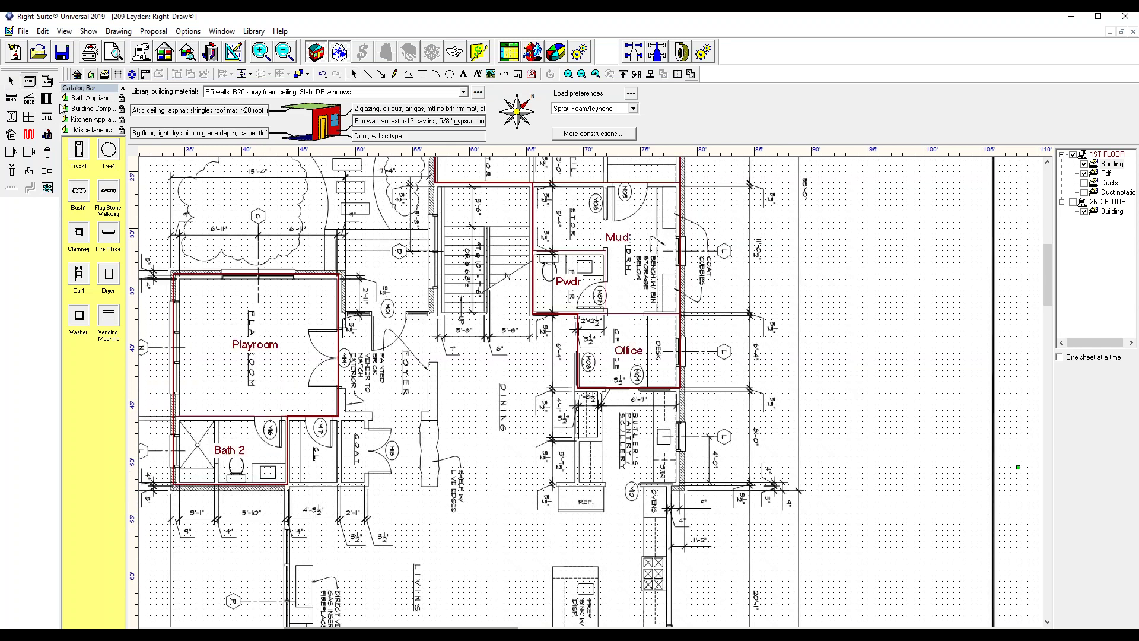
middle_click_drag(508, 468, 474, 322)
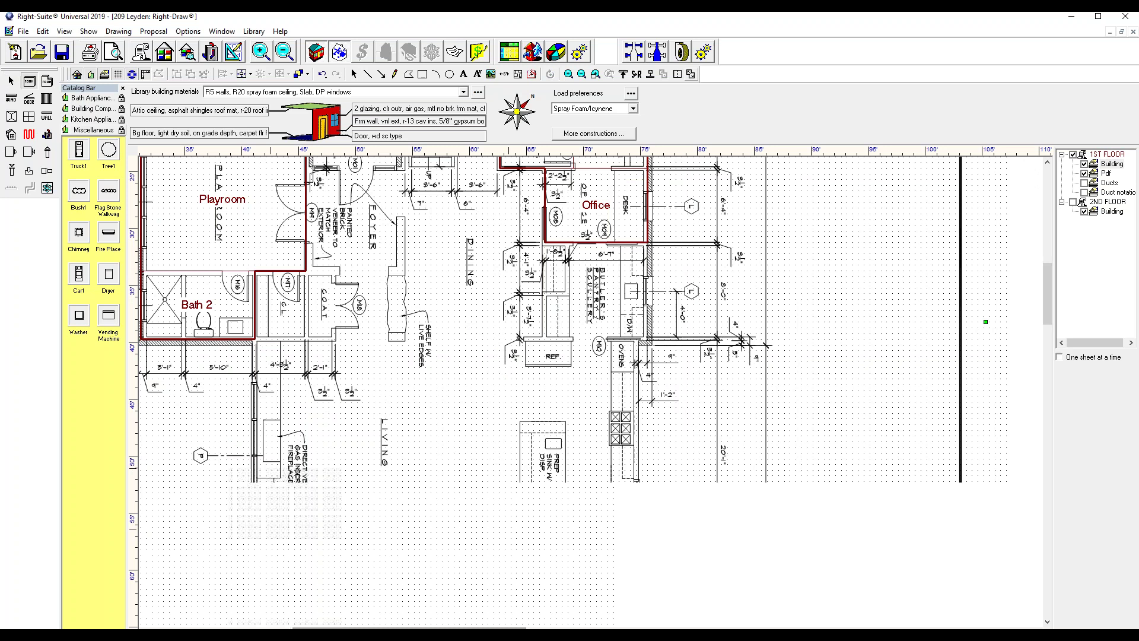
middle_click_drag(500, 462, 479, 331)
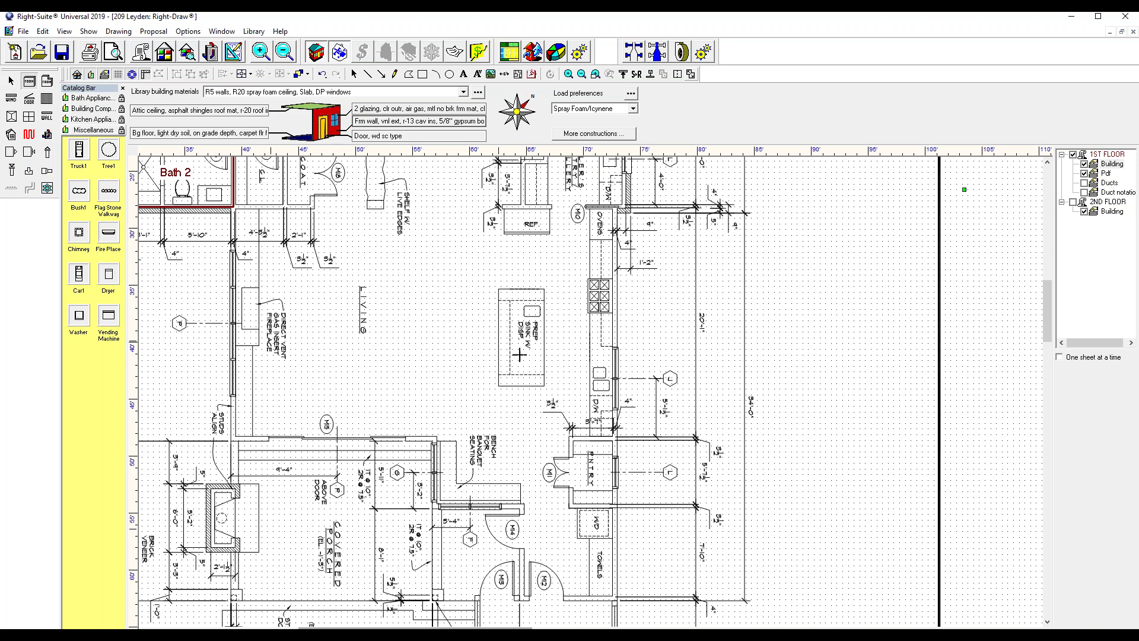
left_click(615, 437)
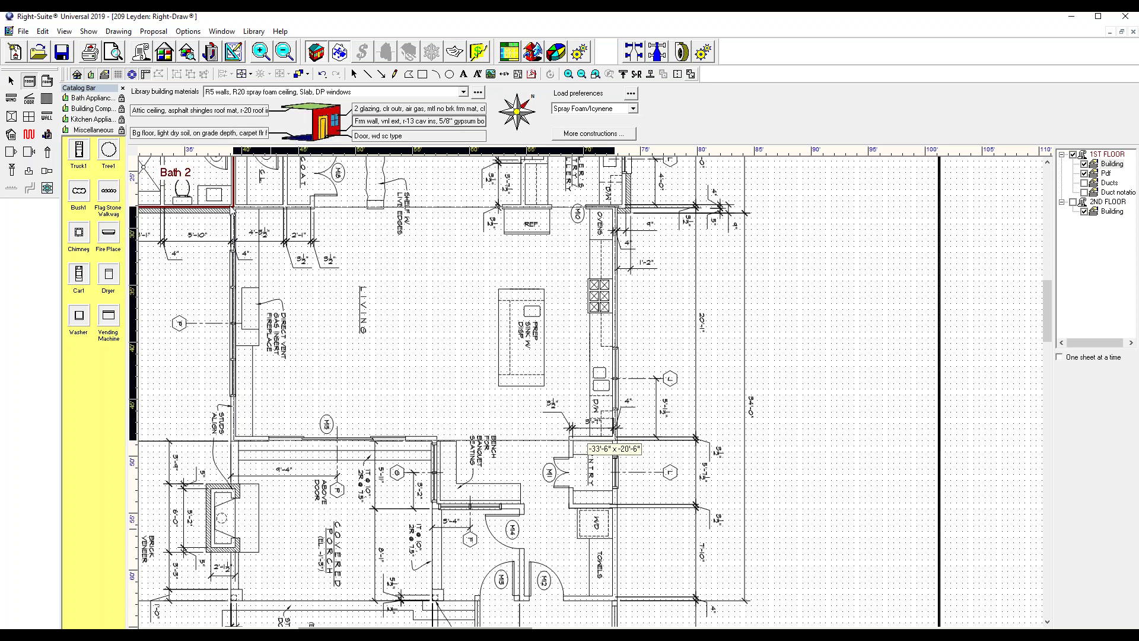
left_click(233, 209)
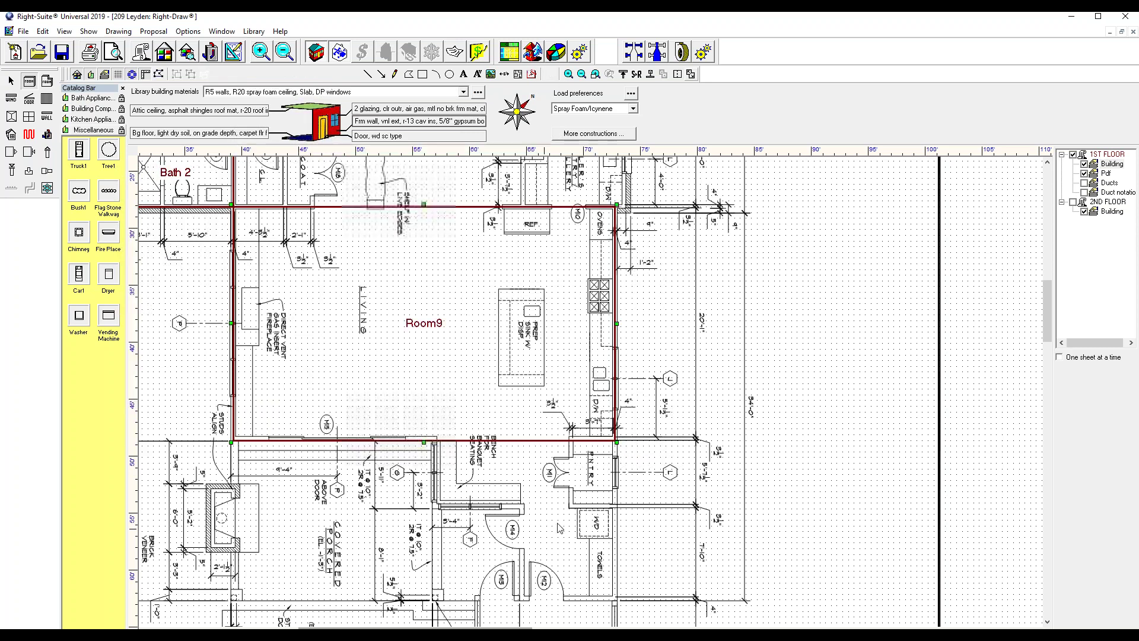
Draw a room over the banquette seating and pantry strip directly below the kitchen
left_click(30, 82)
left_click(434, 443)
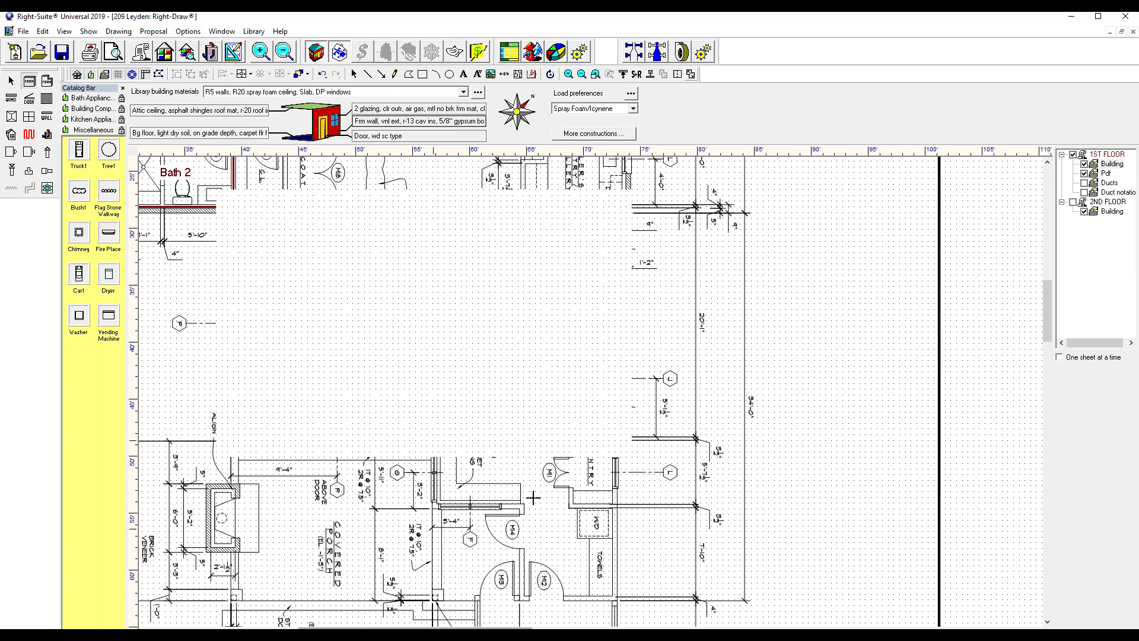
left_click(614, 506)
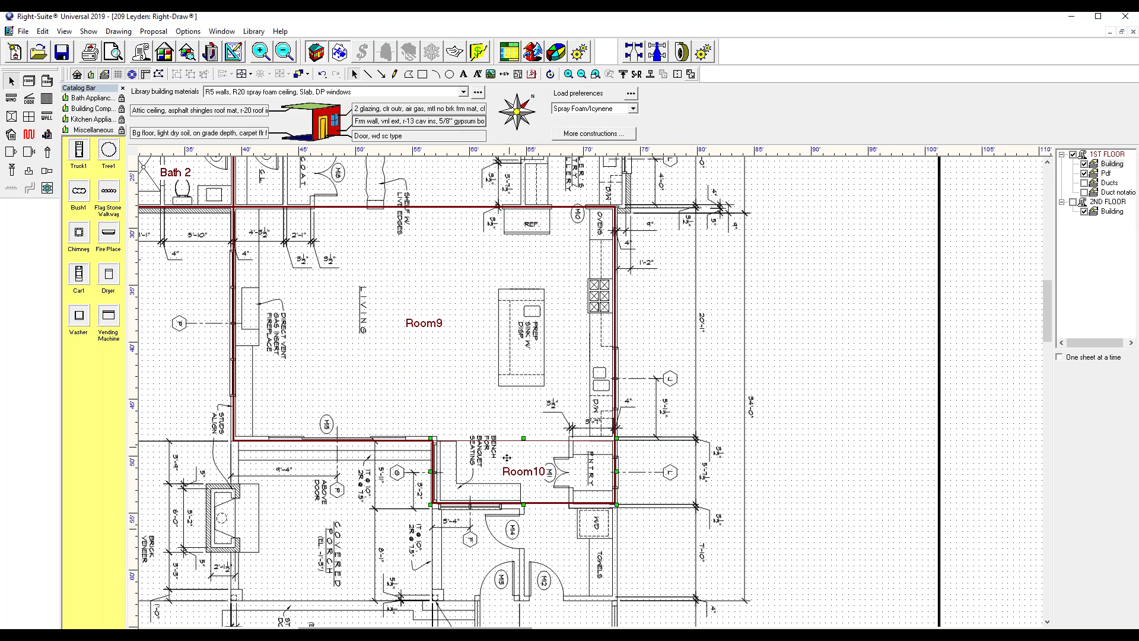
Draw a room over the towel storage area below the pantry and combine it with the living-kitchen and banquette rooms
left_click(29, 81)
key("Delete")
left_click_drag(615, 595, 615, 597)
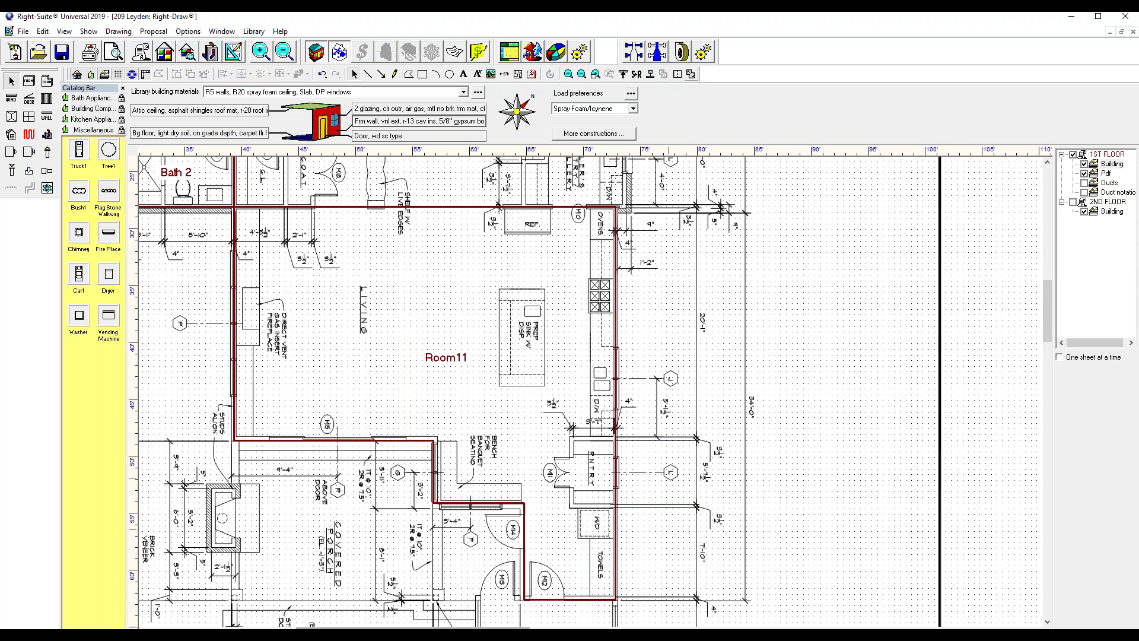
scroll(723, 343, "down", 3)
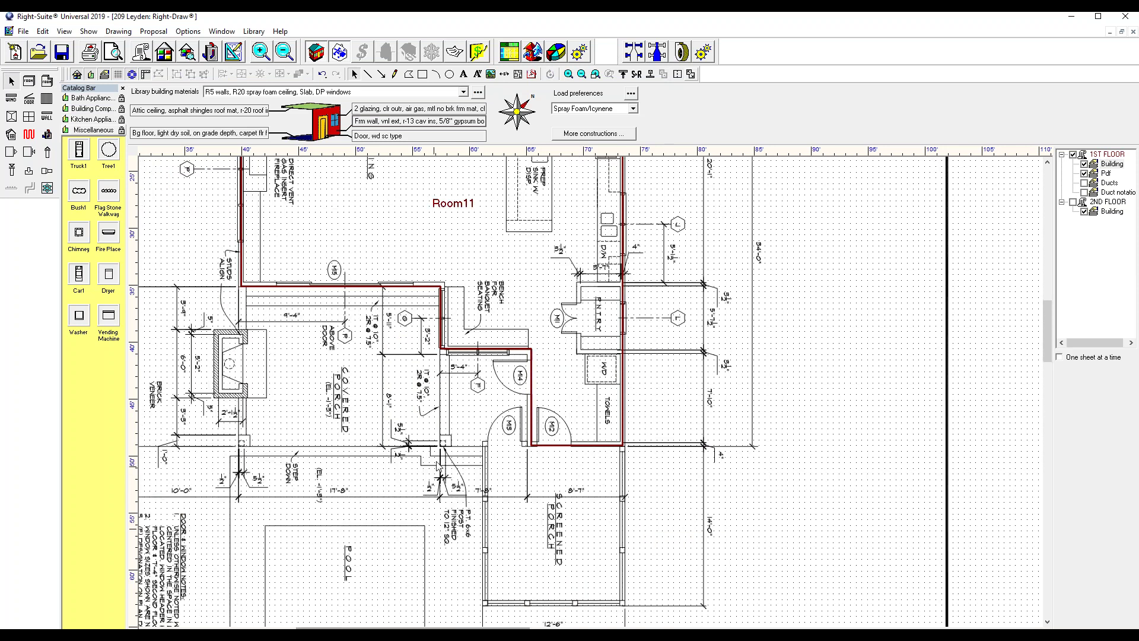
Rename Room11, the combined living, kitchen and pantry room, as Living/Kit
middle_click_drag(427, 314, 472, 478)
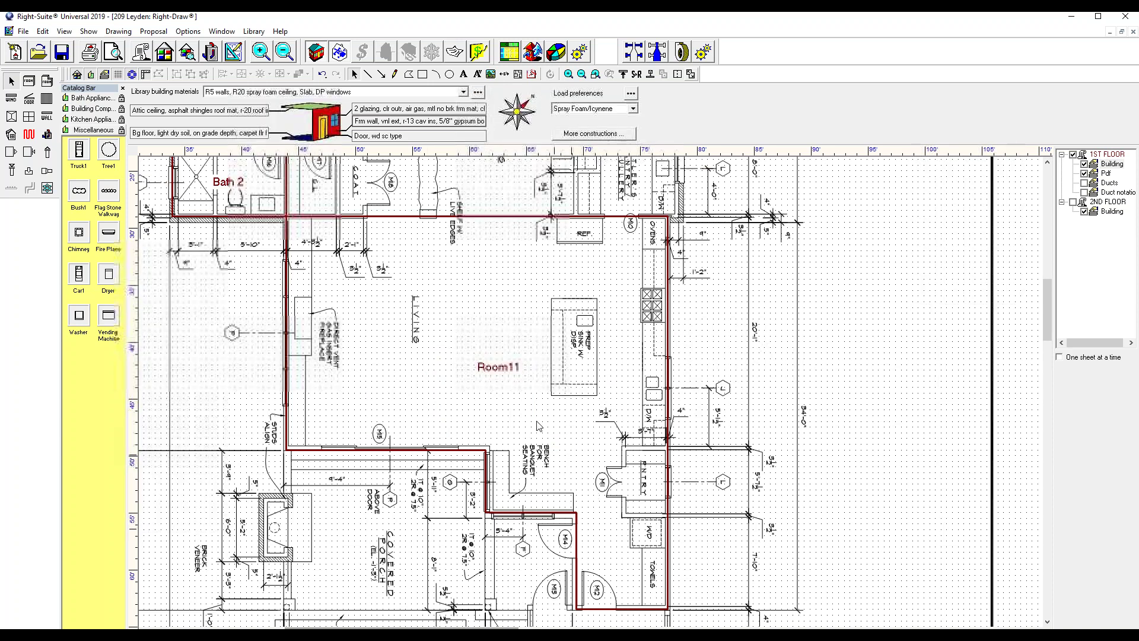
left_click(511, 369)
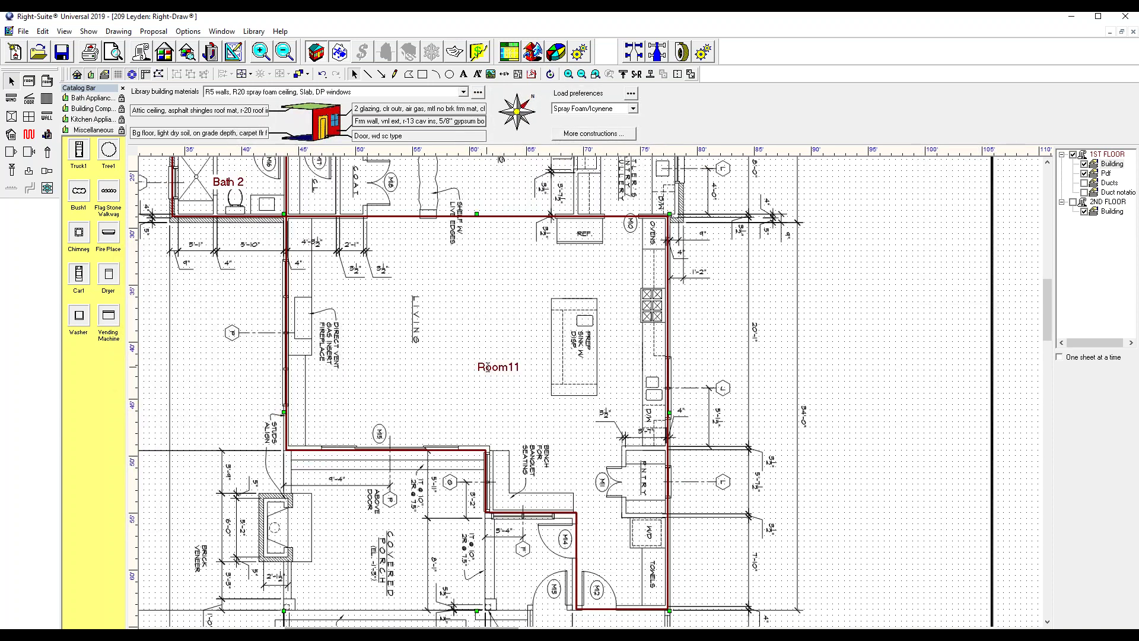
double_click(495, 368)
type("Living/Kit")
key("Return")
Draw a room over the butler's pantry and scullery directly below the Office
scroll(505, 316, "up", 3)
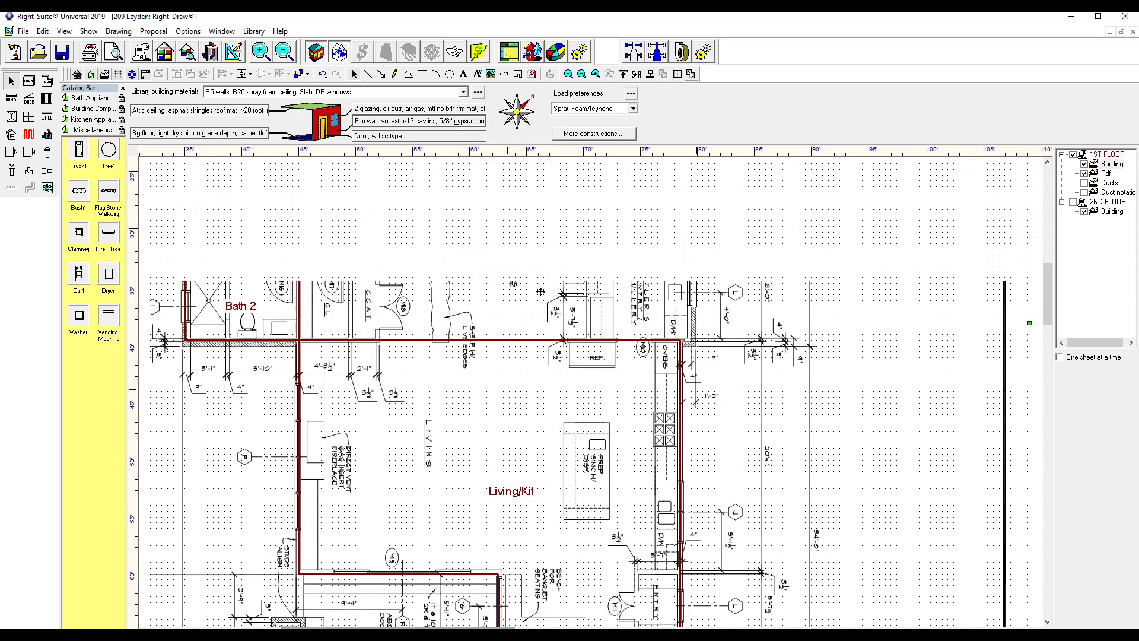
scroll(697, 358, "up", 3)
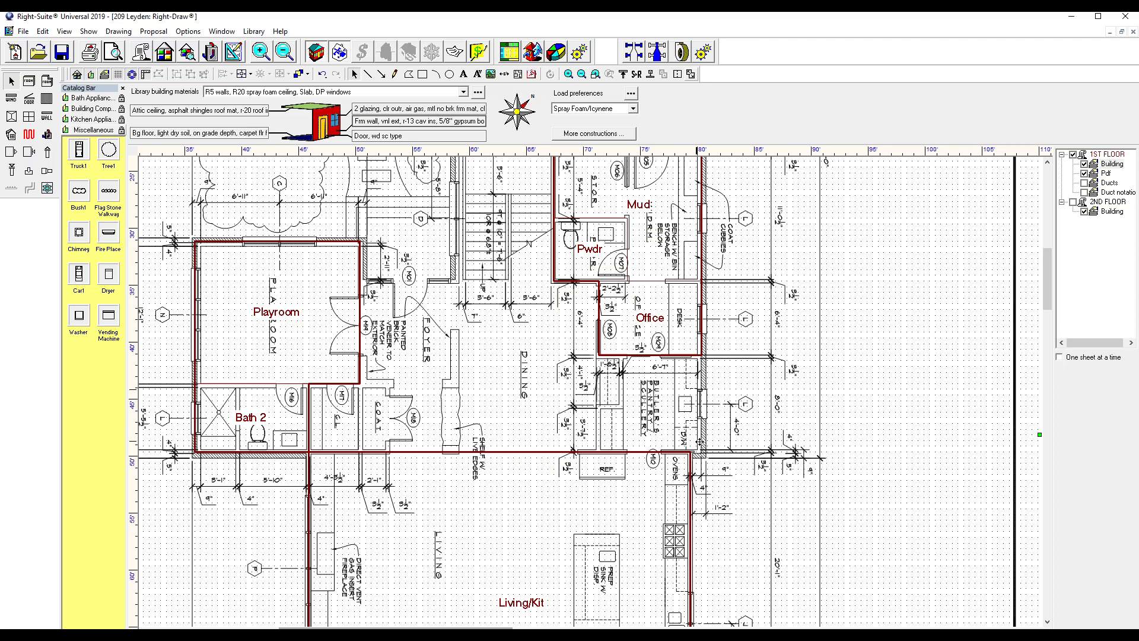
left_click(28, 80)
left_click_drag(700, 452, 593, 355)
key("Delete")
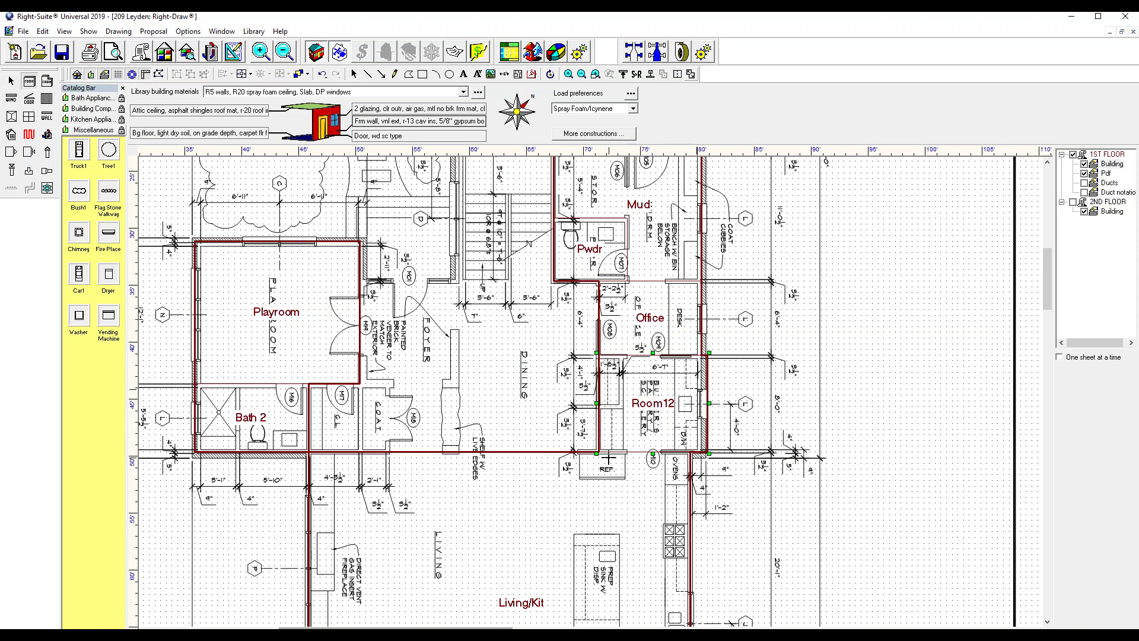
Draw a room over the open dining and foyer area beside the Playroom and name it Dining/Foyer
left_click_drag(596, 454, 364, 286)
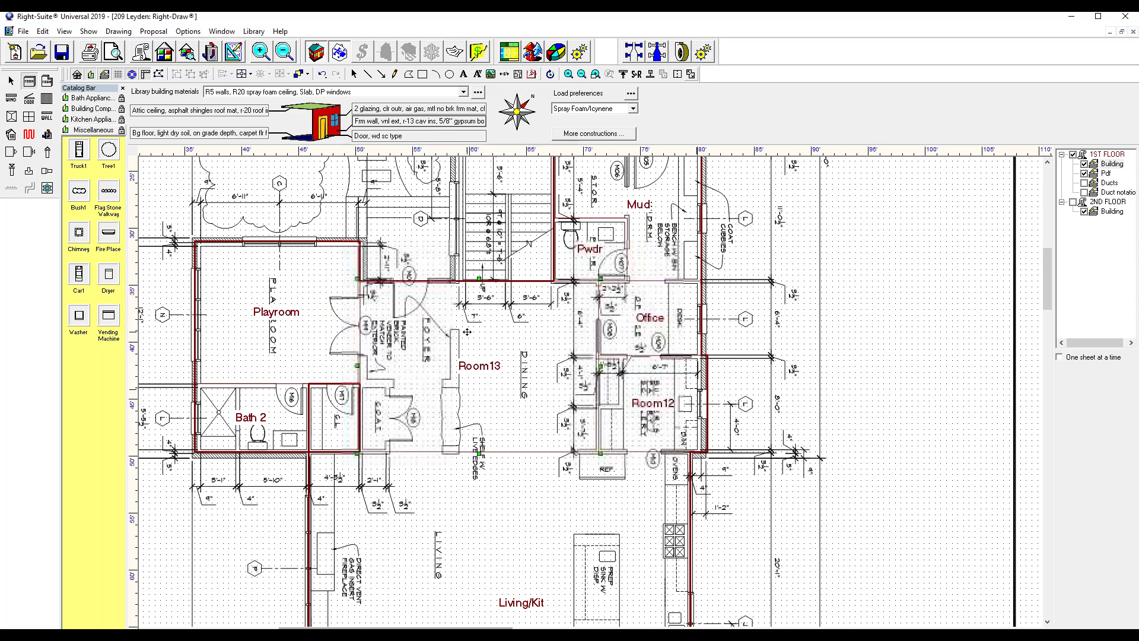
left_click(473, 366)
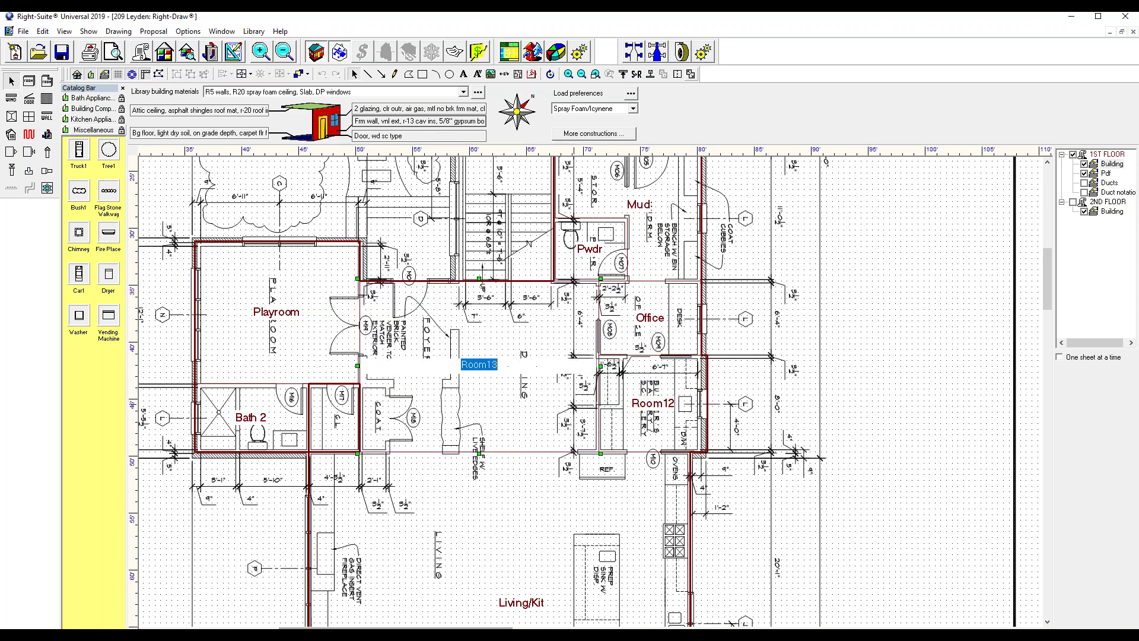
type("Dining/Foyer")
Draw a room over the closet between Bath 2 and the foyer and combine it with the Playroom
left_click(28, 81)
left_click(357, 452)
left_click(313, 389)
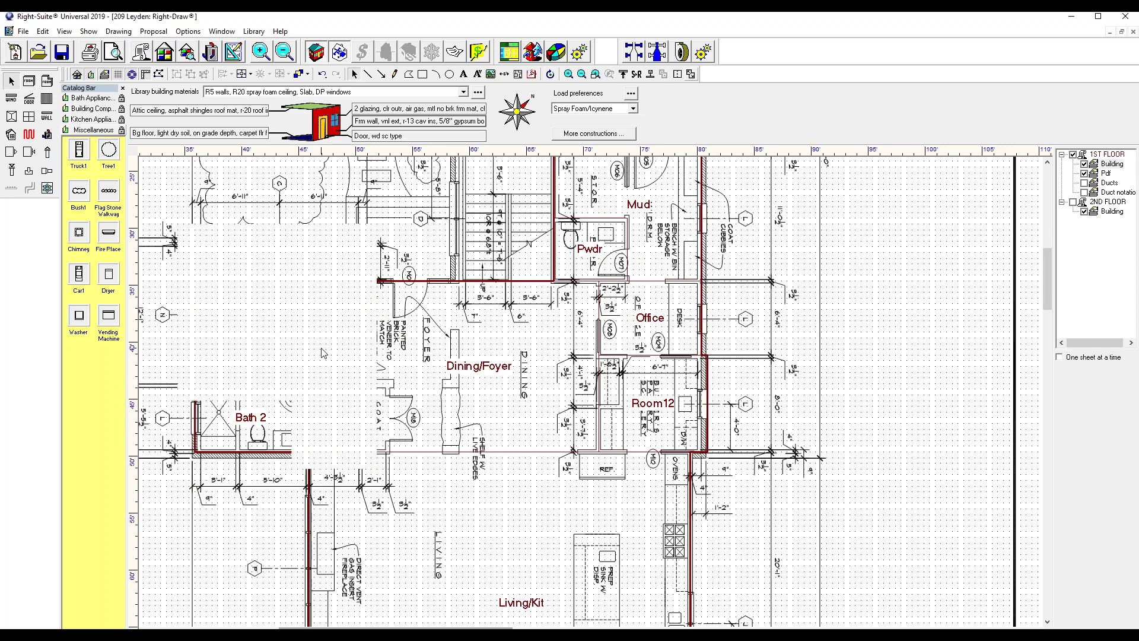
key("ctrl+z")
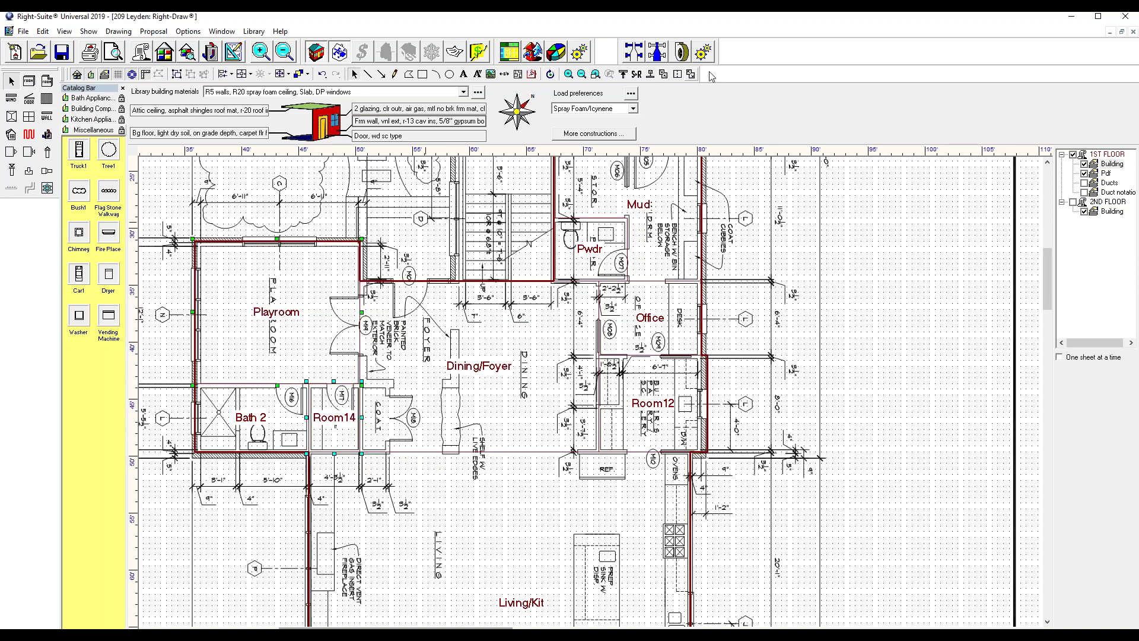
key("Delete")
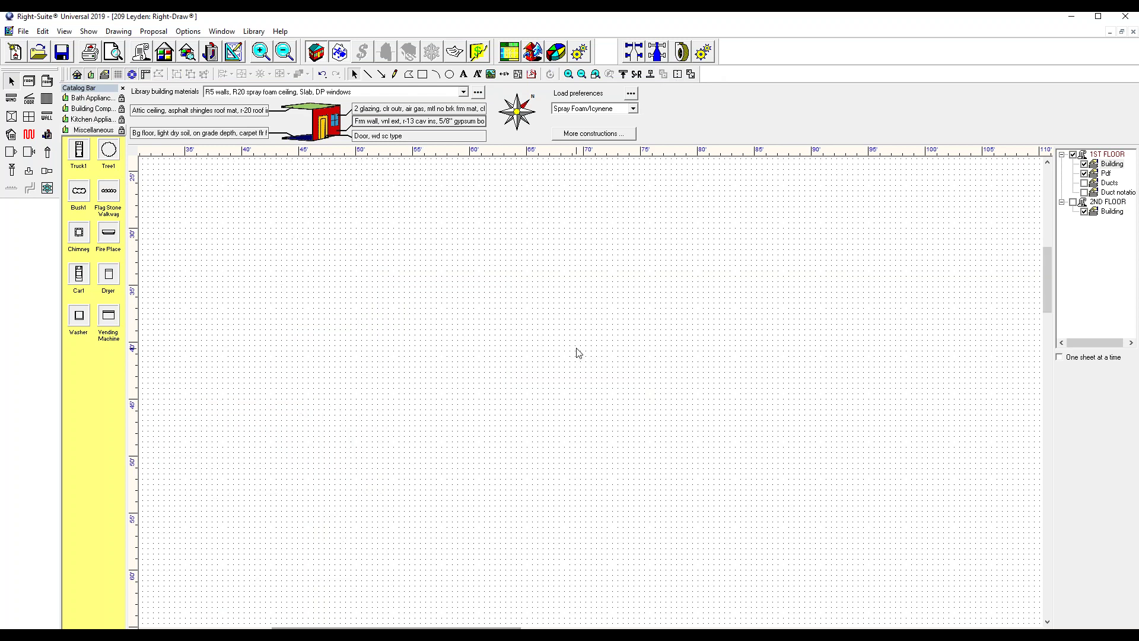
Draw a room over the staircase beside the powder and mud rooms and name it Stairs
scroll(504, 243, "down", 1)
middle_click_drag(504, 243, 499, 293)
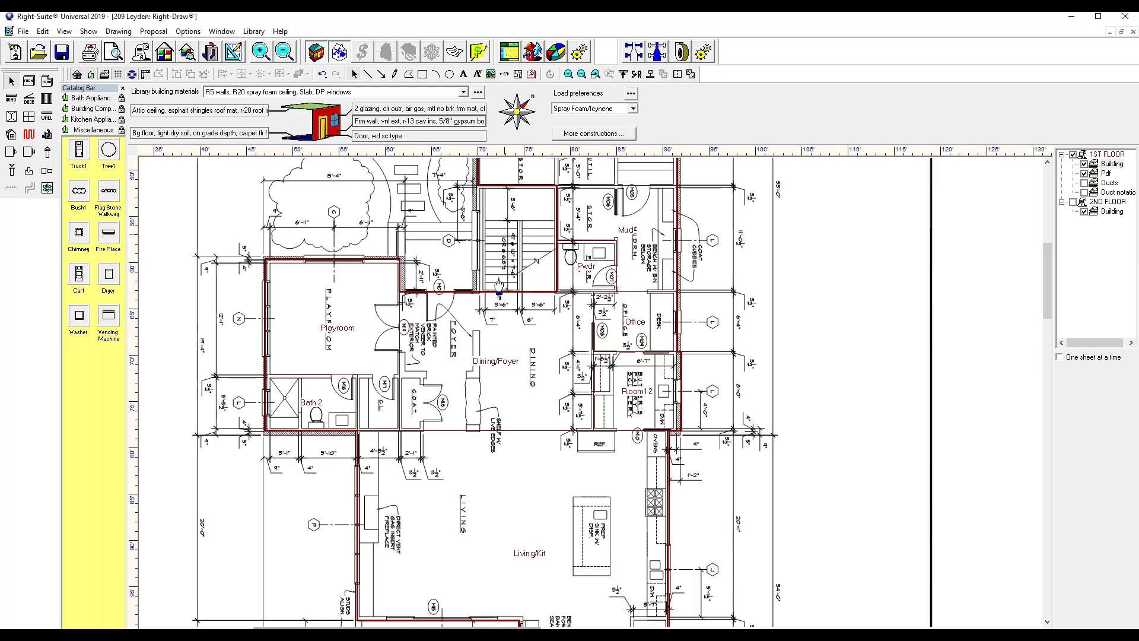
left_click(28, 80)
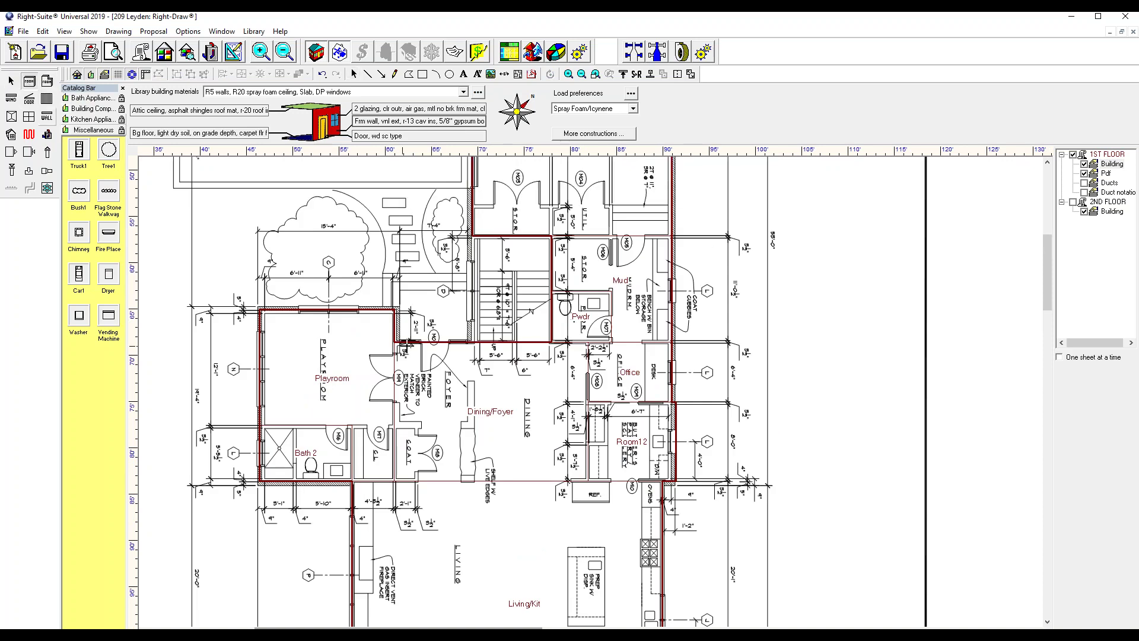
left_click_drag(552, 343, 472, 238)
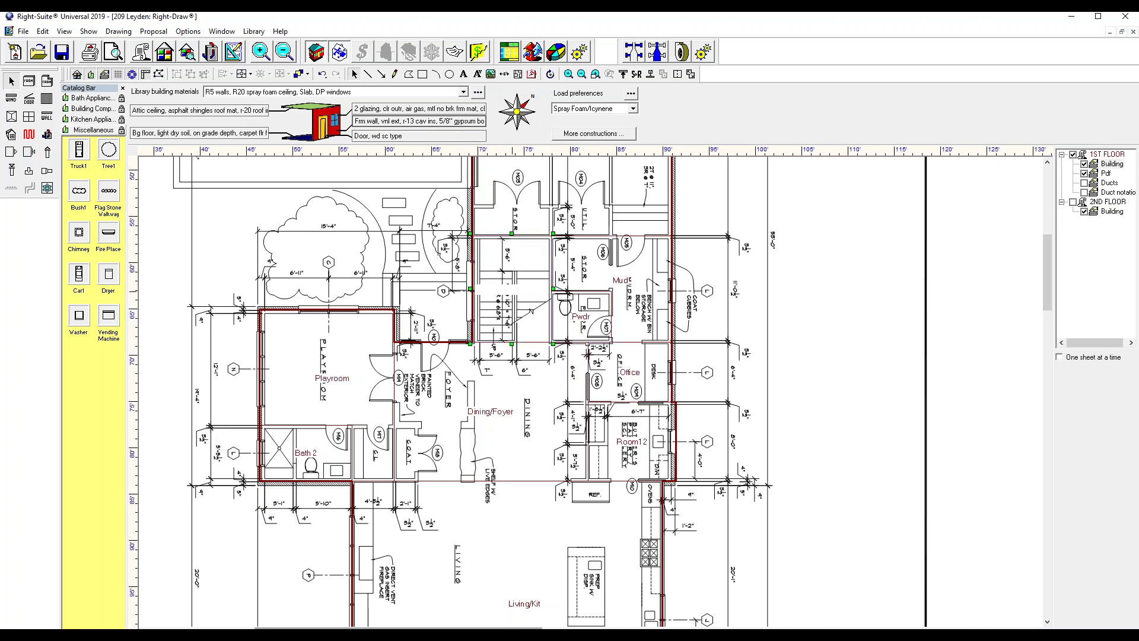
left_click(511, 289)
type("Stairs")
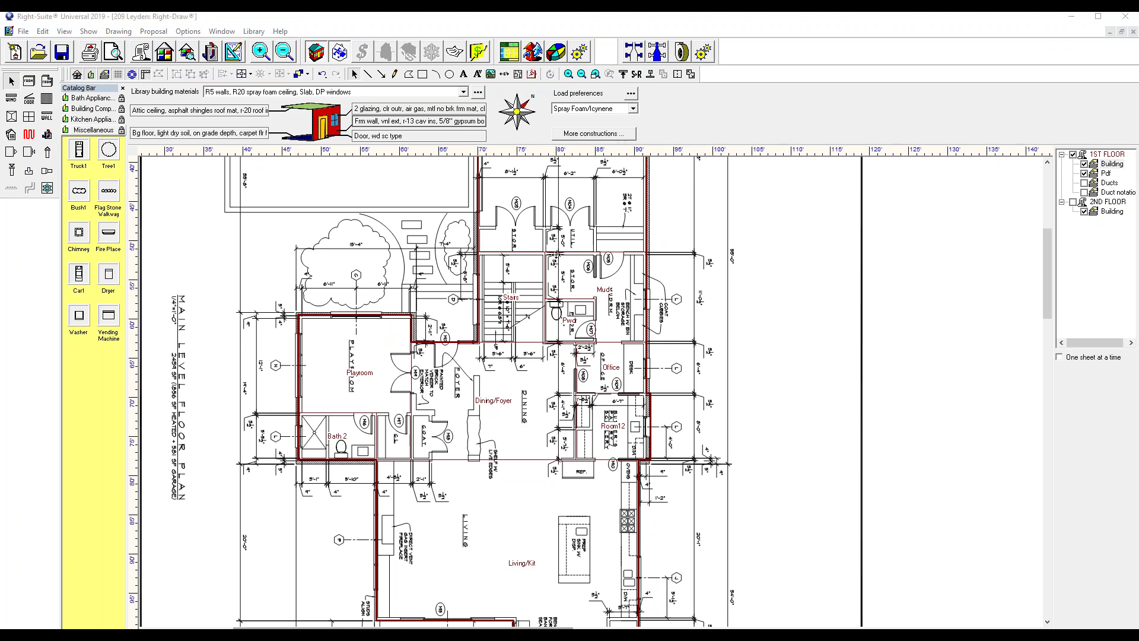
Exclude the Garage from the calculations and set both its room heating and cooling conditioning to None
middle_click_drag(532, 239, 519, 342)
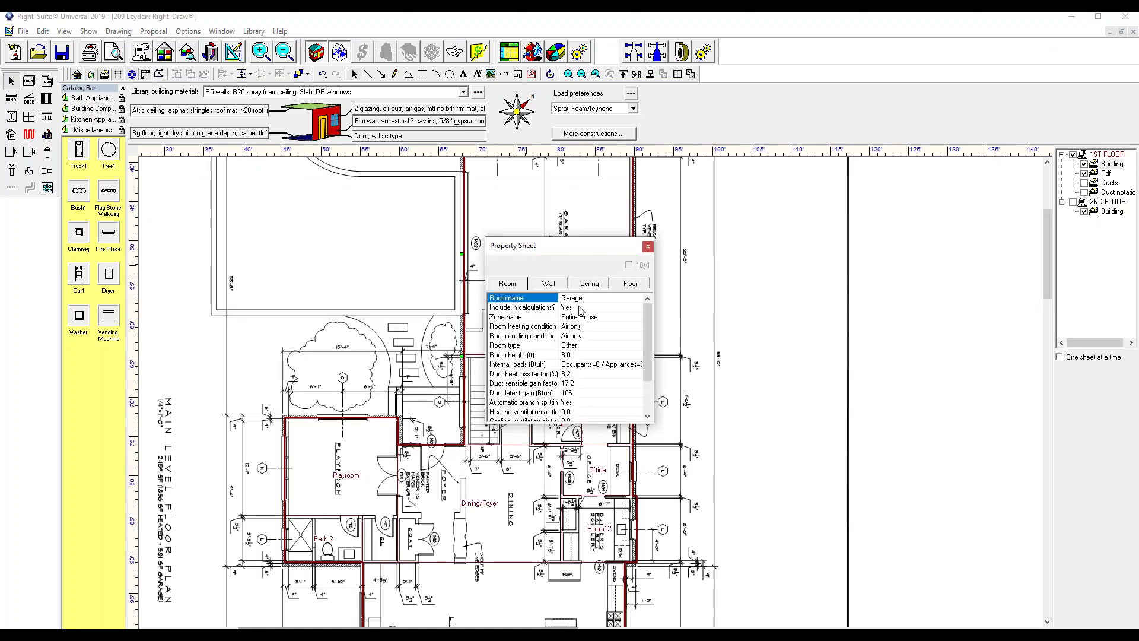
left_click(574, 307)
left_click(573, 325)
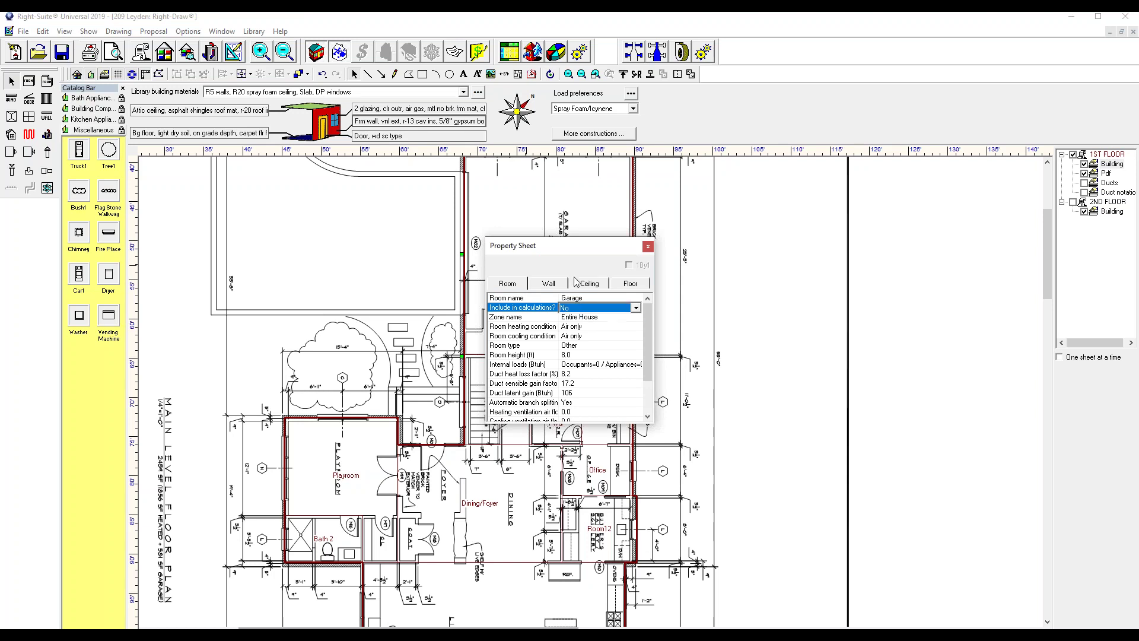
left_click(581, 327)
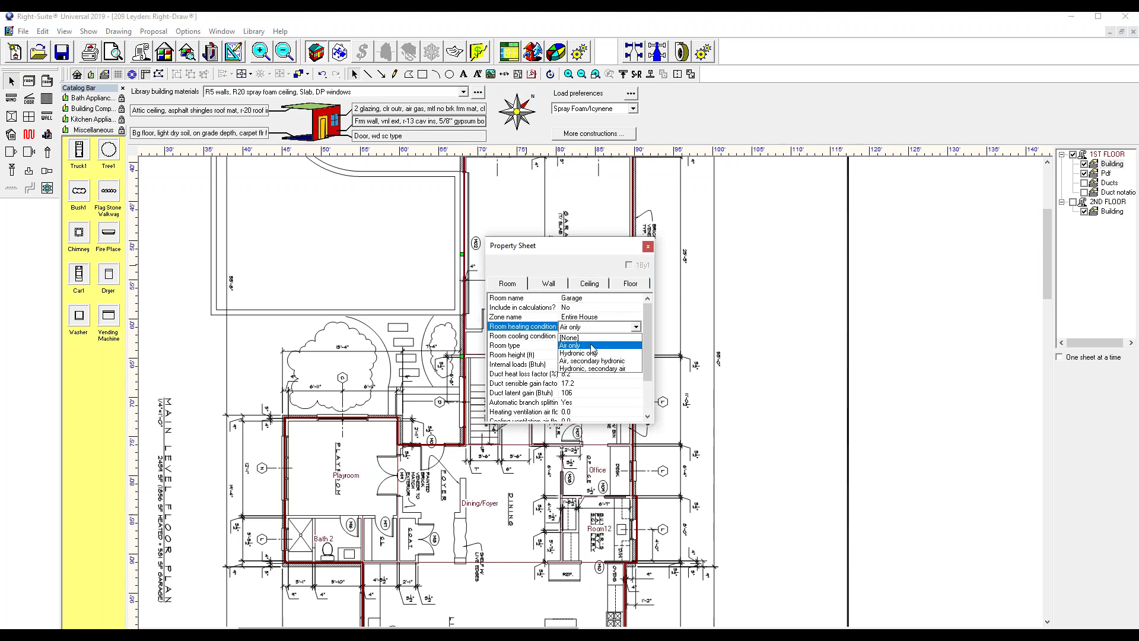
left_click(587, 337)
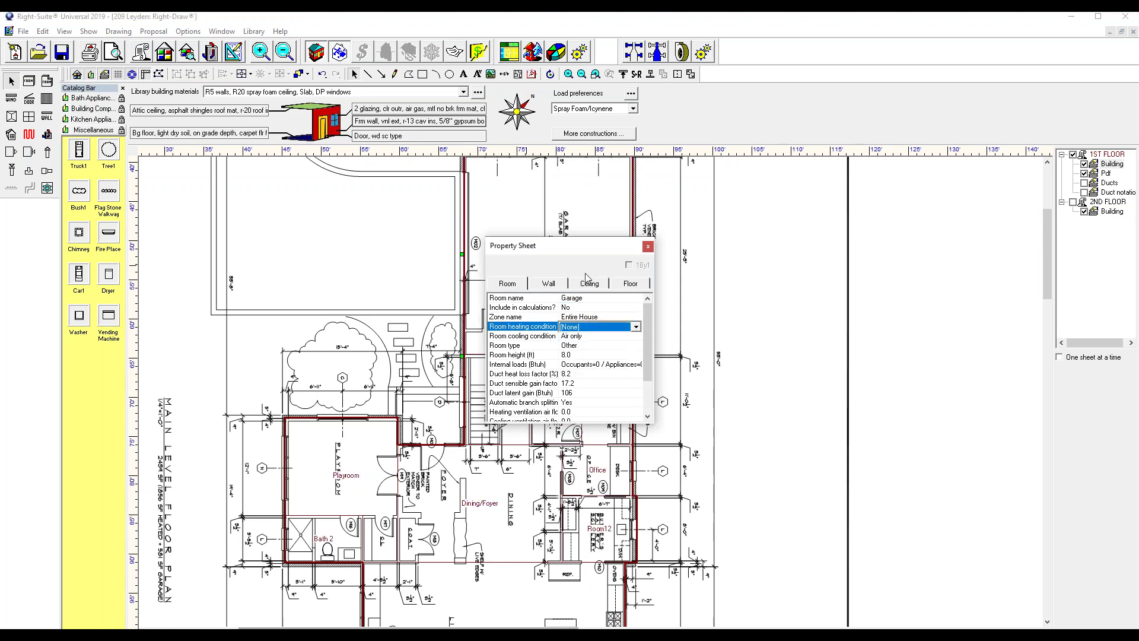
left_click(588, 337)
left_click(588, 347)
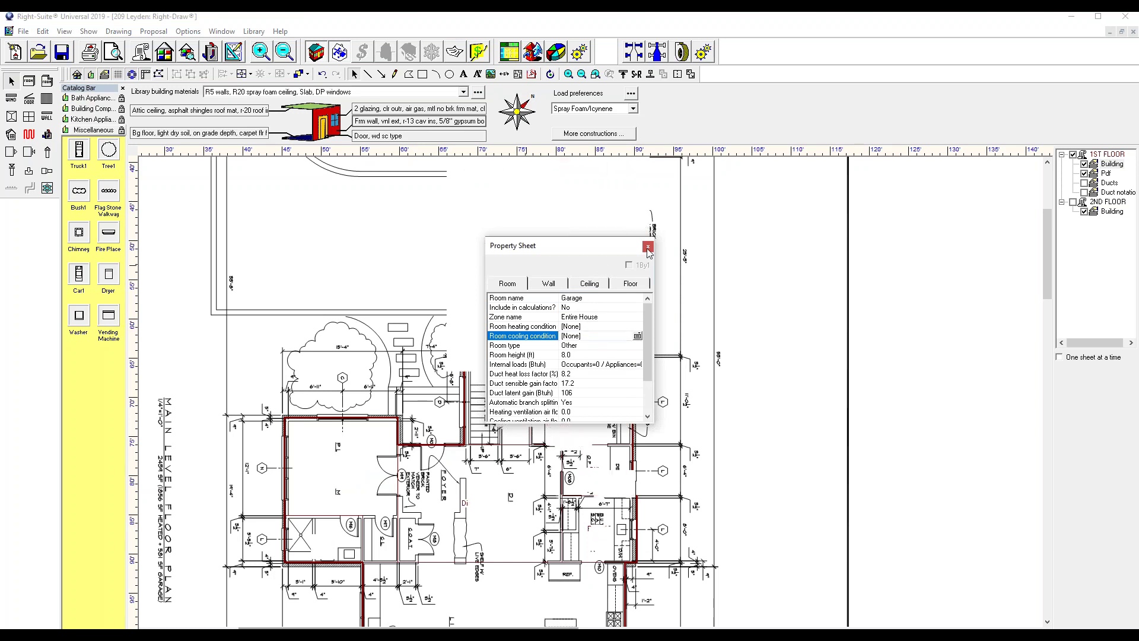
left_click(648, 246)
Show the 2ND FLOOR sheet and make its Building layer active
left_click(1074, 297)
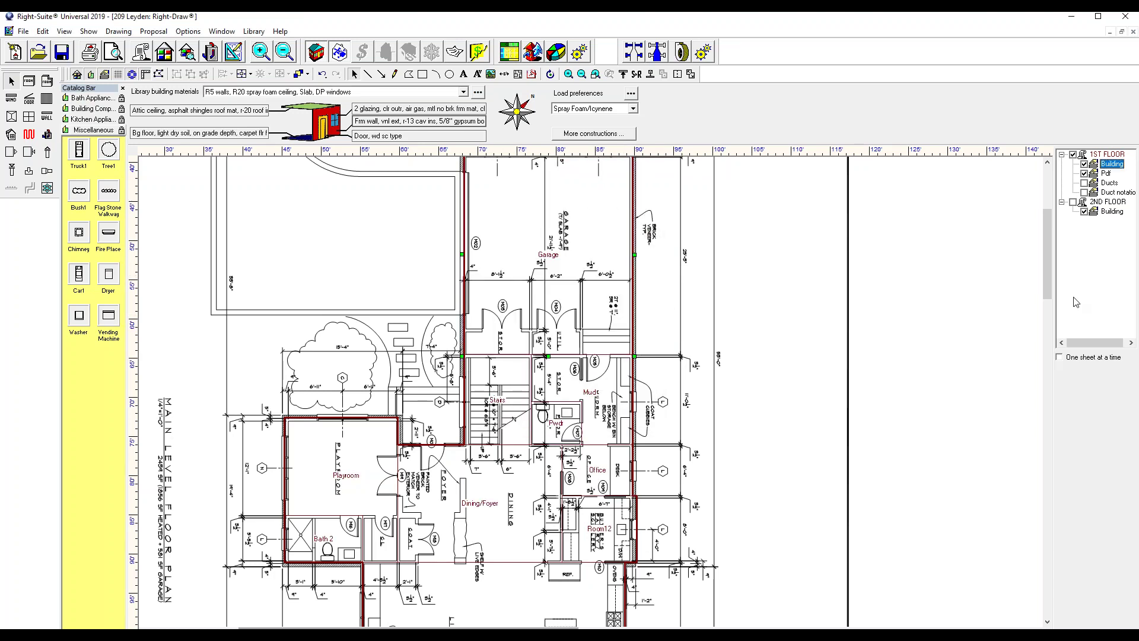
scroll(564, 415, "down", 2)
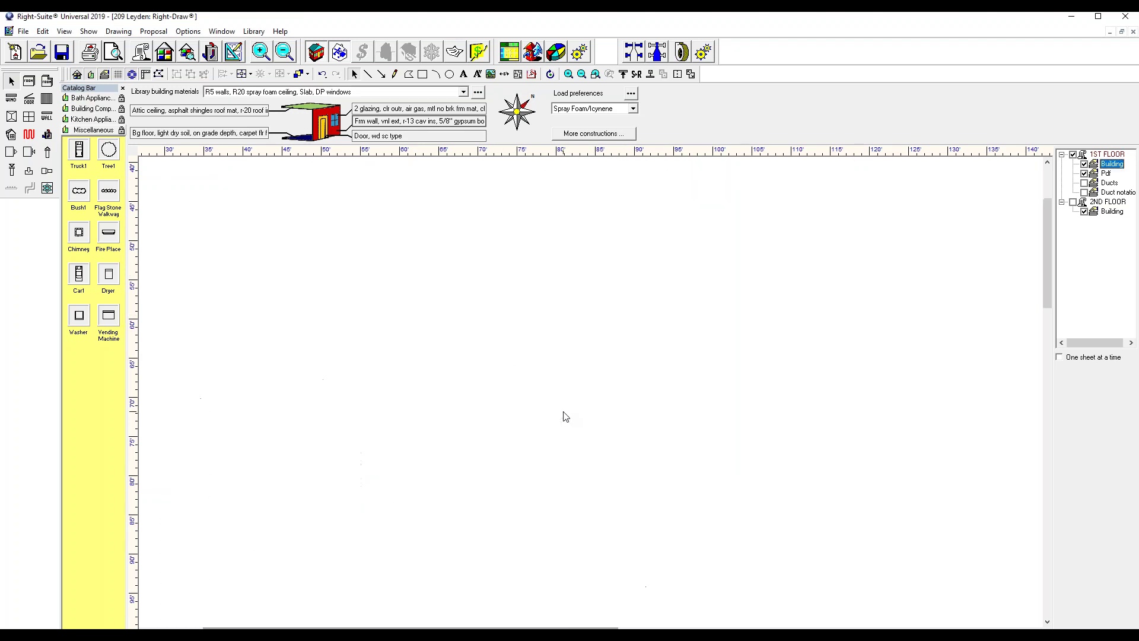
left_click(1111, 210)
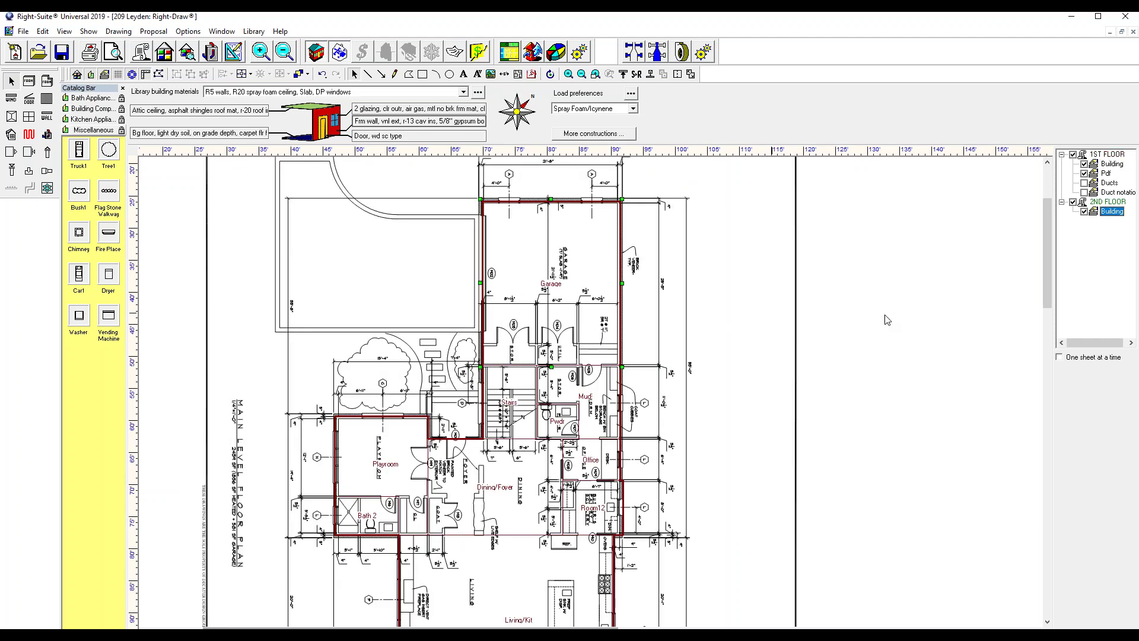
Replace the imported floor plan's PDF file with swinney-a3 (1)
double_click(689, 279)
double_click(599, 318)
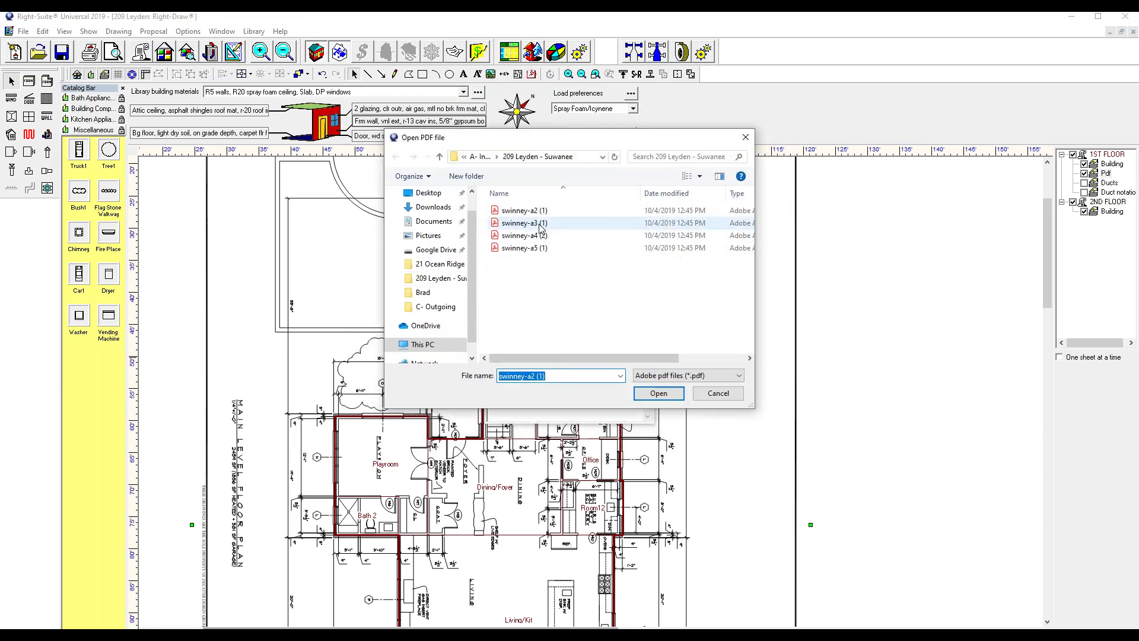
left_click(540, 224)
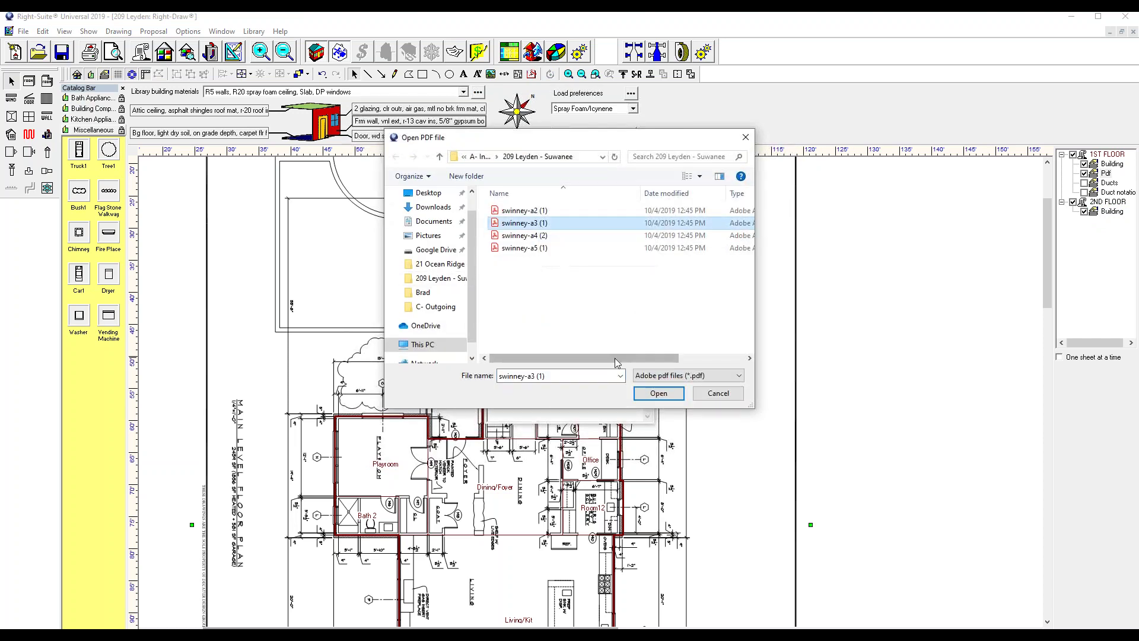
left_click(657, 394)
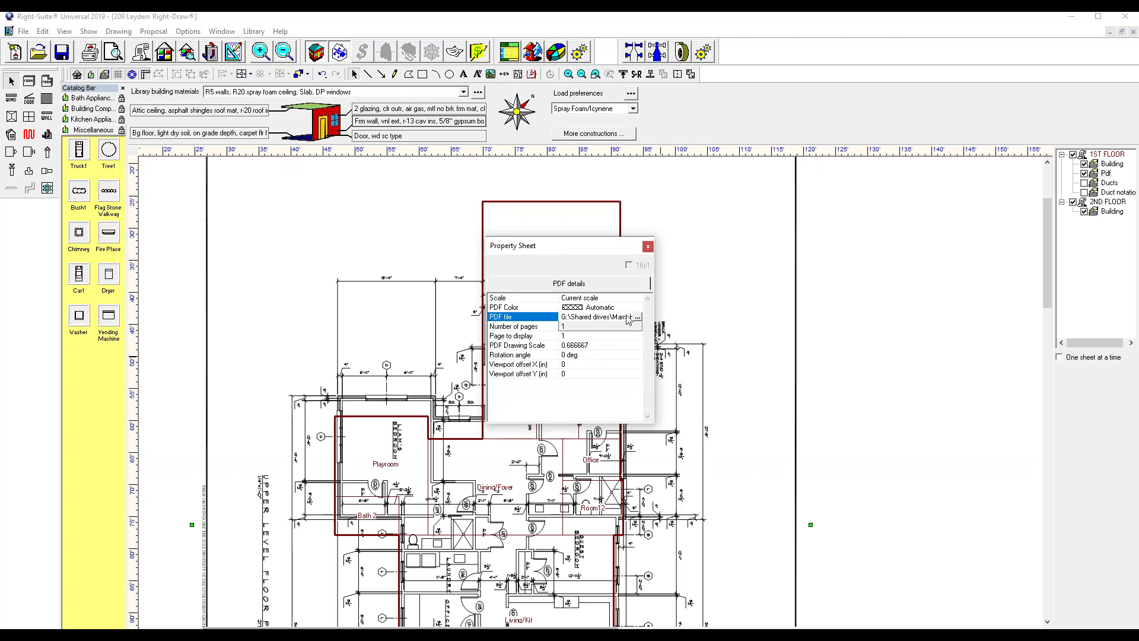
left_click(647, 247)
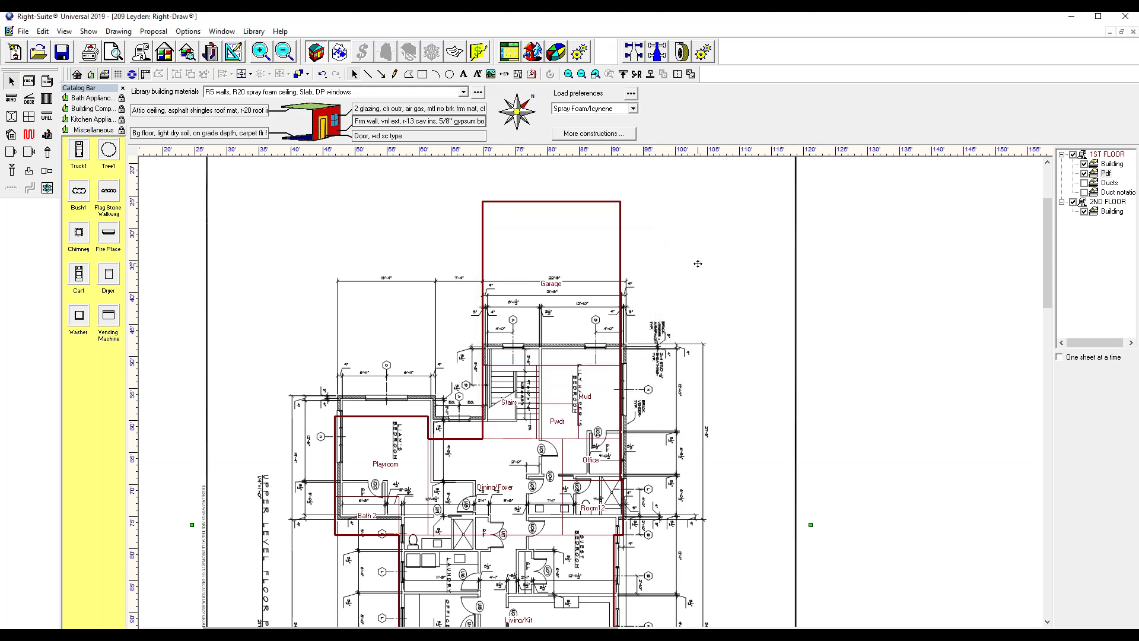
Move the upper level plan so its exterior walls line up with the first-floor room outlines
left_click_drag(698, 261, 710, 282)
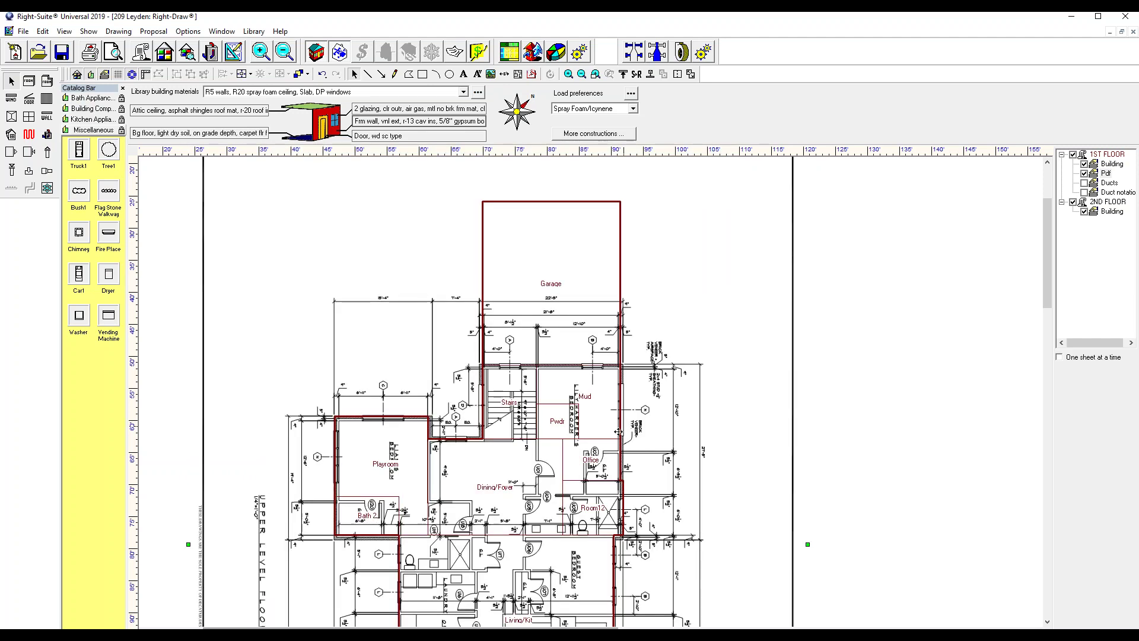
left_click_drag(1044, 242, 1042, 285)
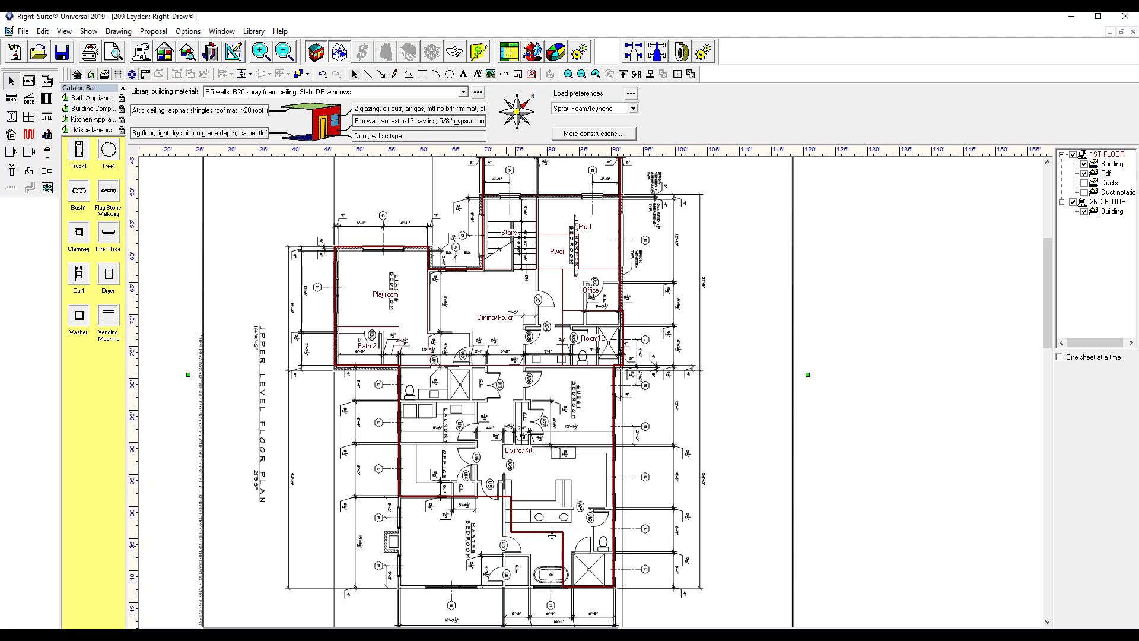
Activate the 2ND FLOOR Building layer and draw a room over the master bedroom
left_click(1107, 211)
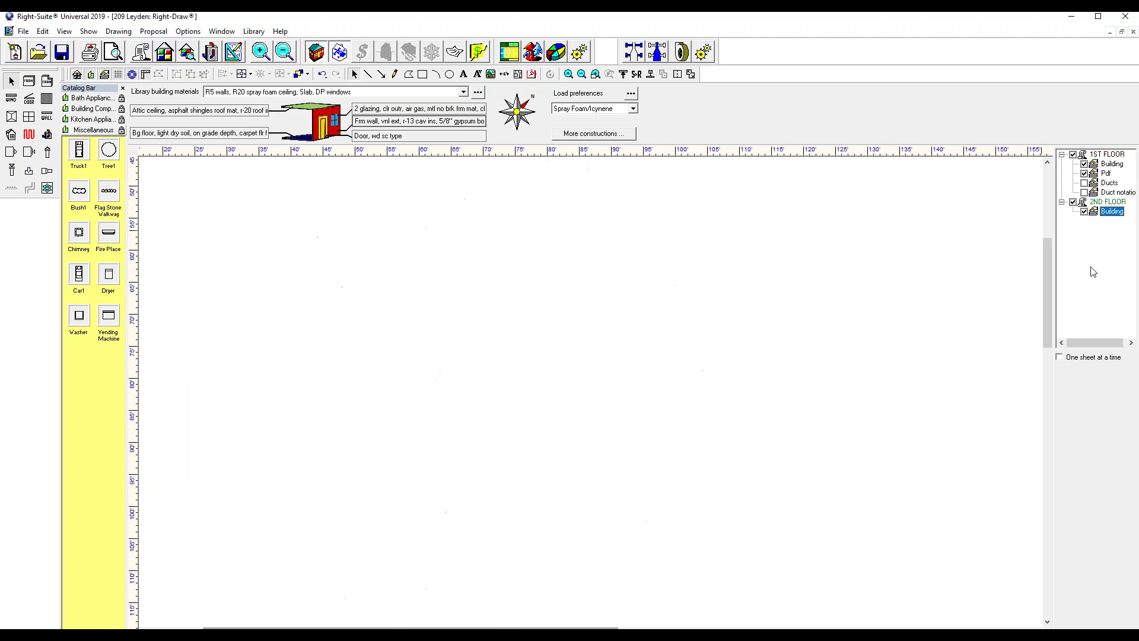
middle_click_drag(475, 578, 447, 472)
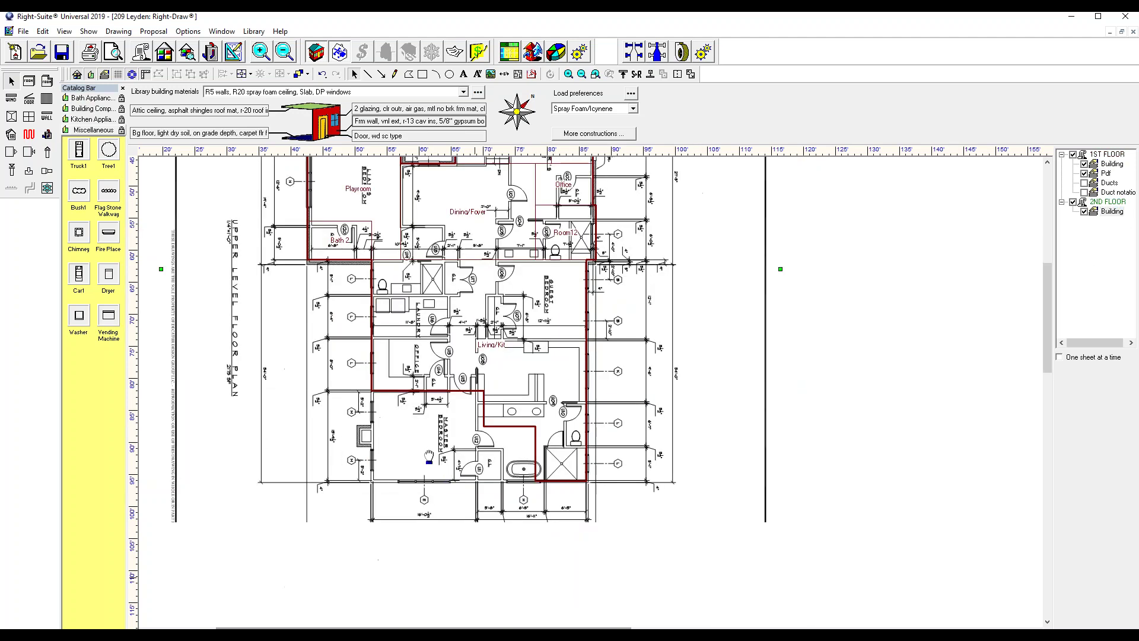
left_click(29, 81)
scroll(409, 480, "up", 1)
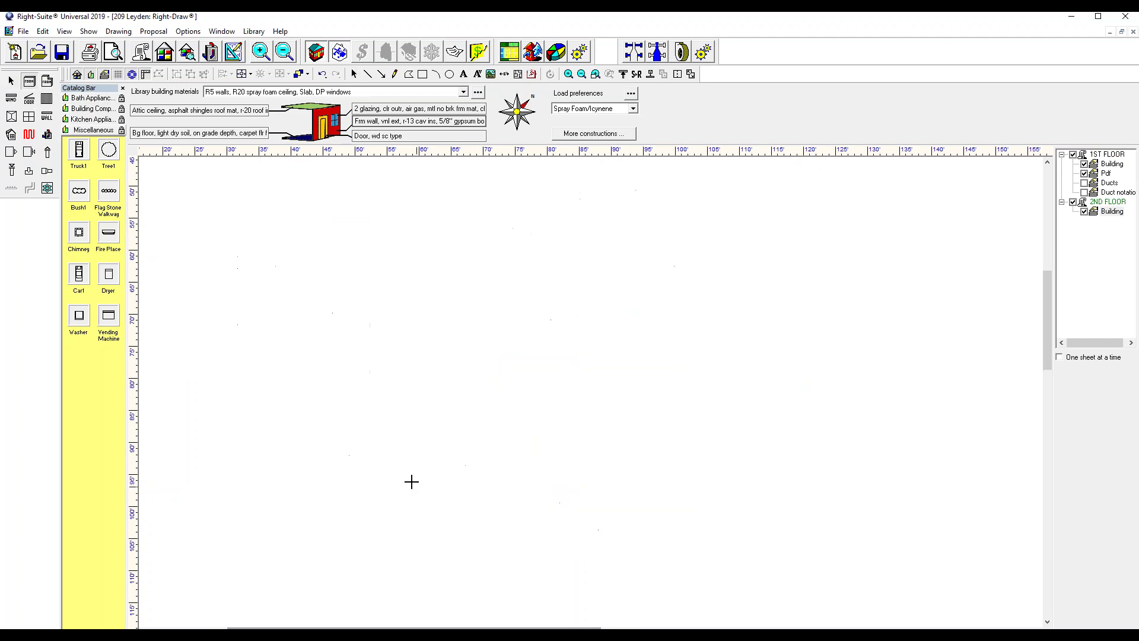
left_click_drag(360, 479, 502, 361)
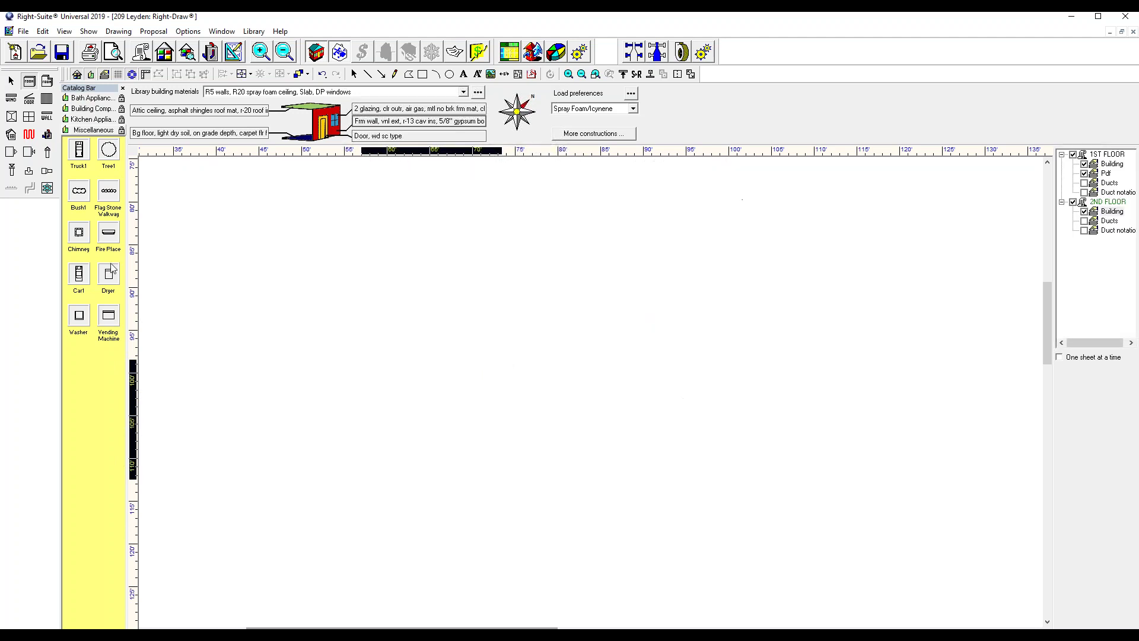
Draw a second-floor room over the office and its closet, directly above the master bedroom on the plan
left_click(29, 81)
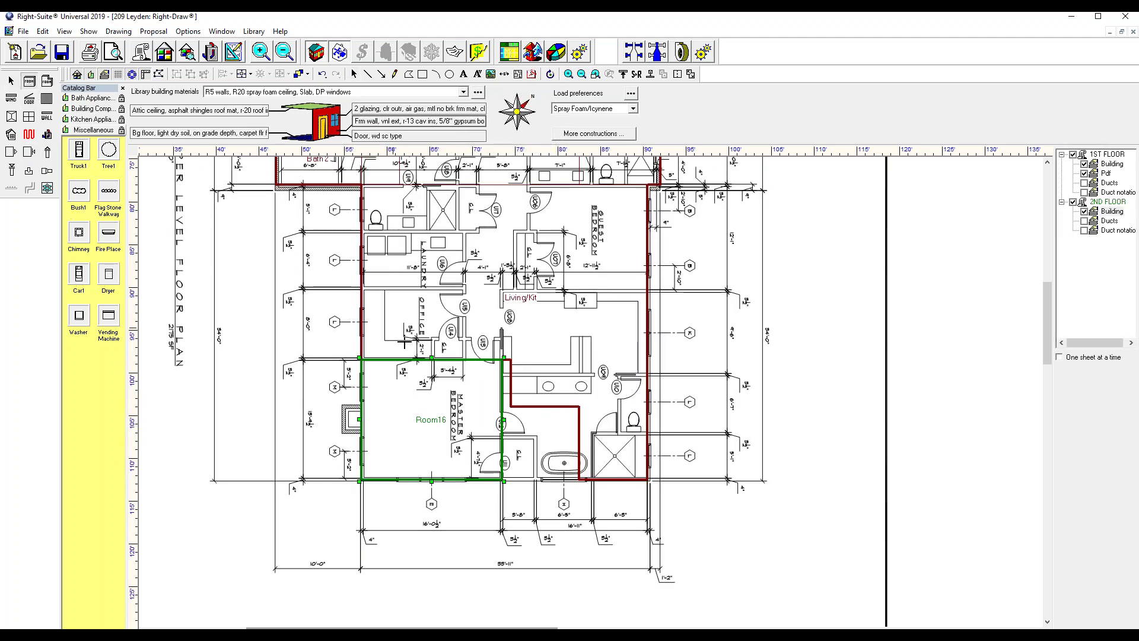
left_click_drag(362, 289, 466, 362)
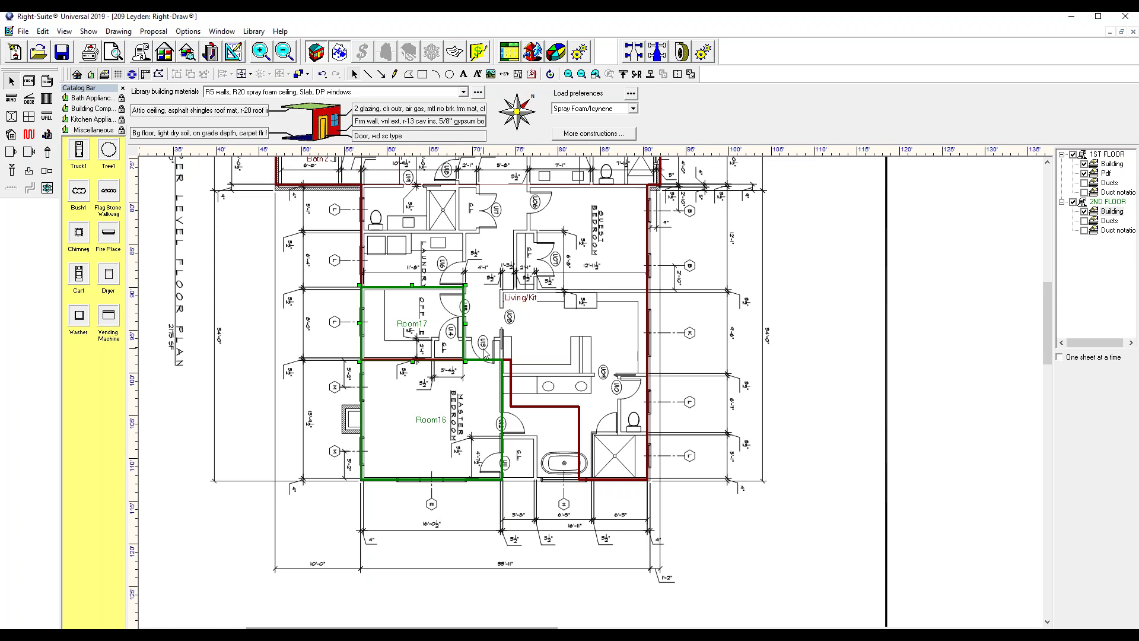
left_click(29, 81)
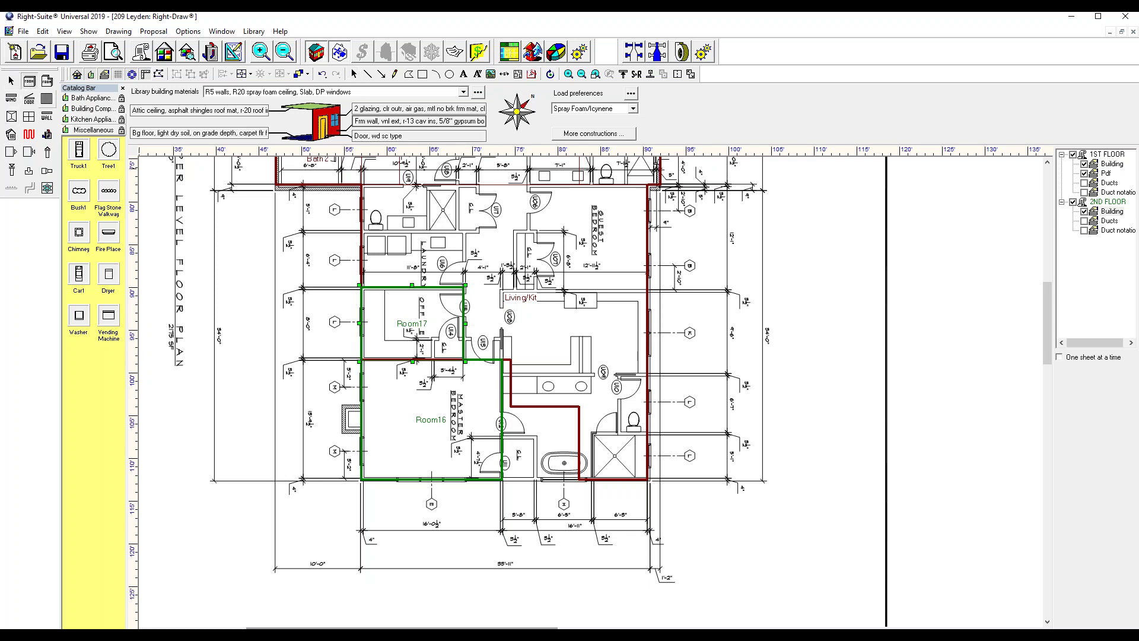
Draw second-floor rooms over the small closet beside the office closet, the master toilet room and the master bedroom closet
left_click_drag(502, 360, 462, 337)
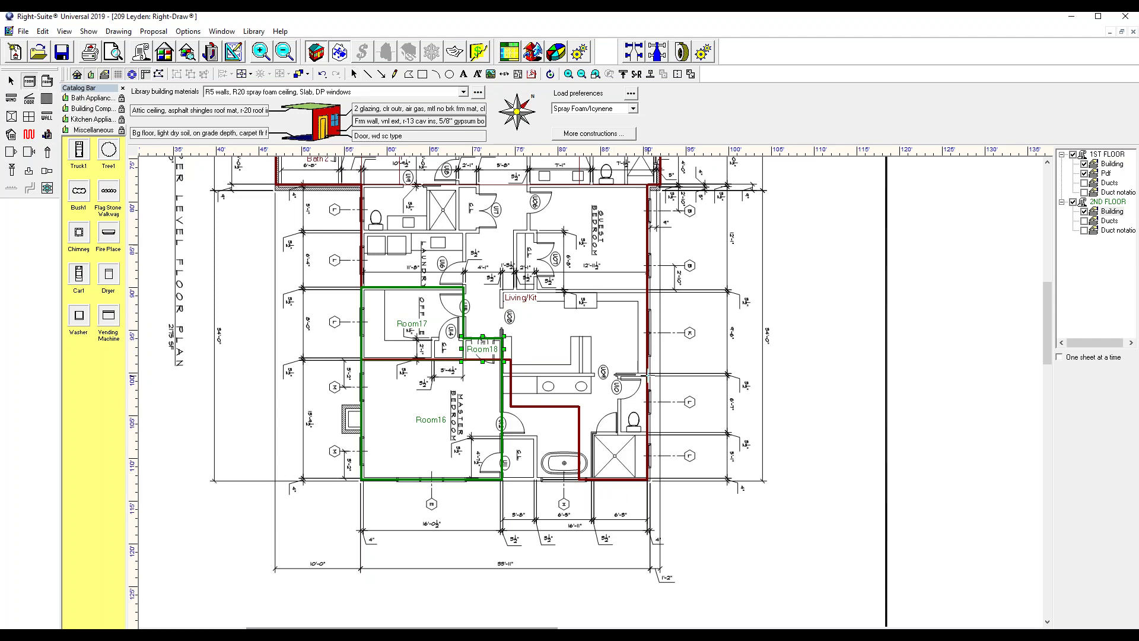
left_click_drag(647, 376, 621, 437)
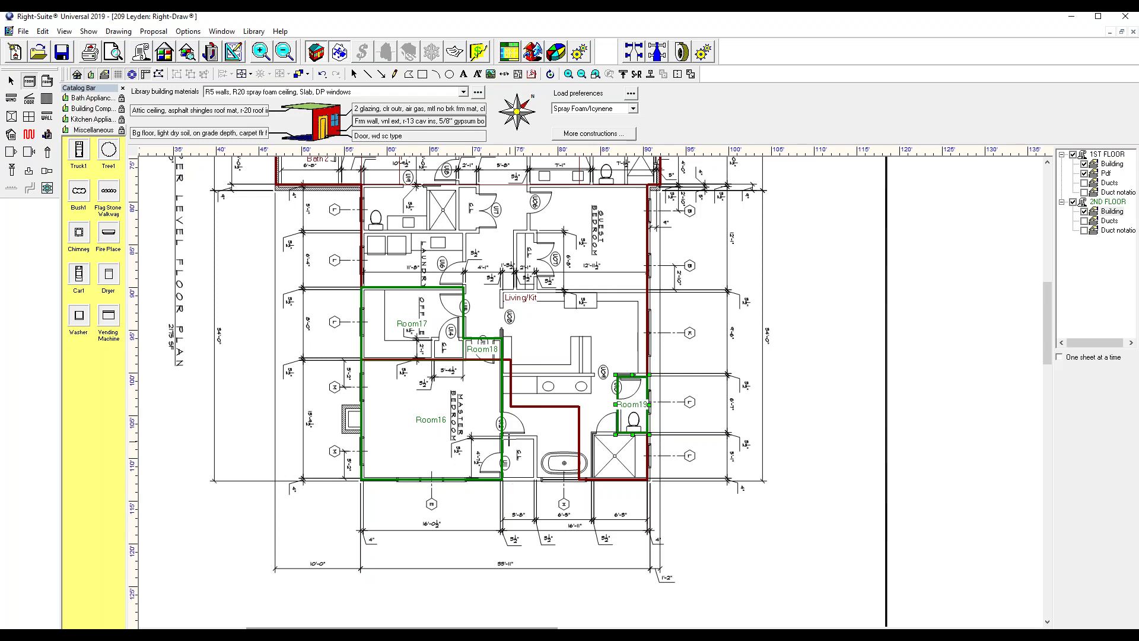
left_click_drag(502, 437, 536, 483)
Draw second-floor rooms over the master bath's tub and shower area and over its adjoining double-vanity area
left_click(29, 81)
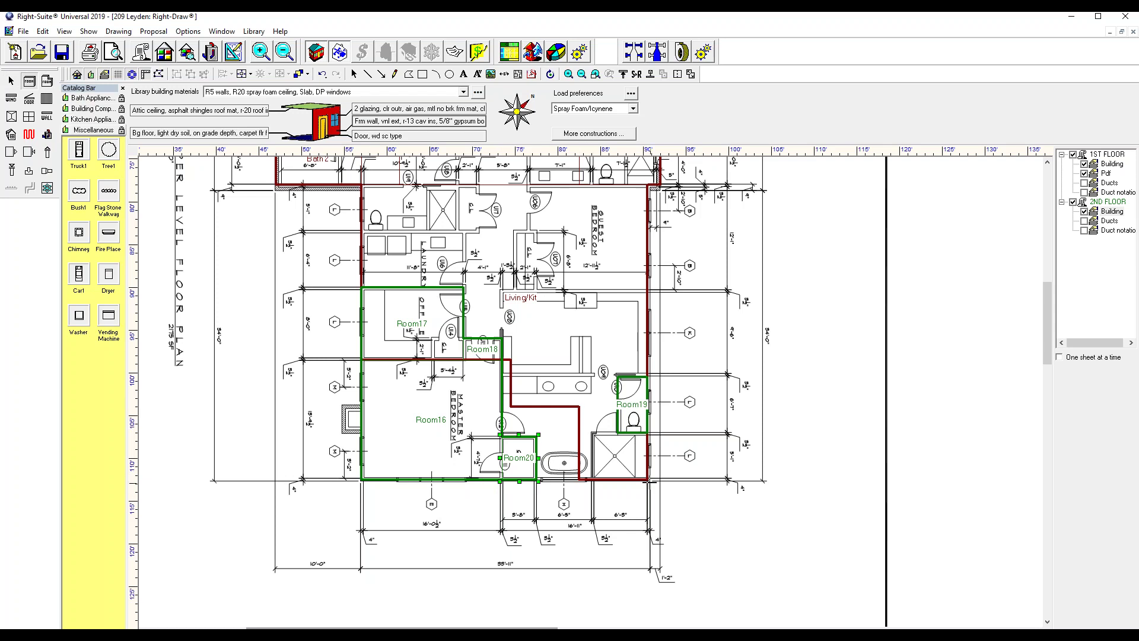
left_click_drag(646, 479, 536, 433)
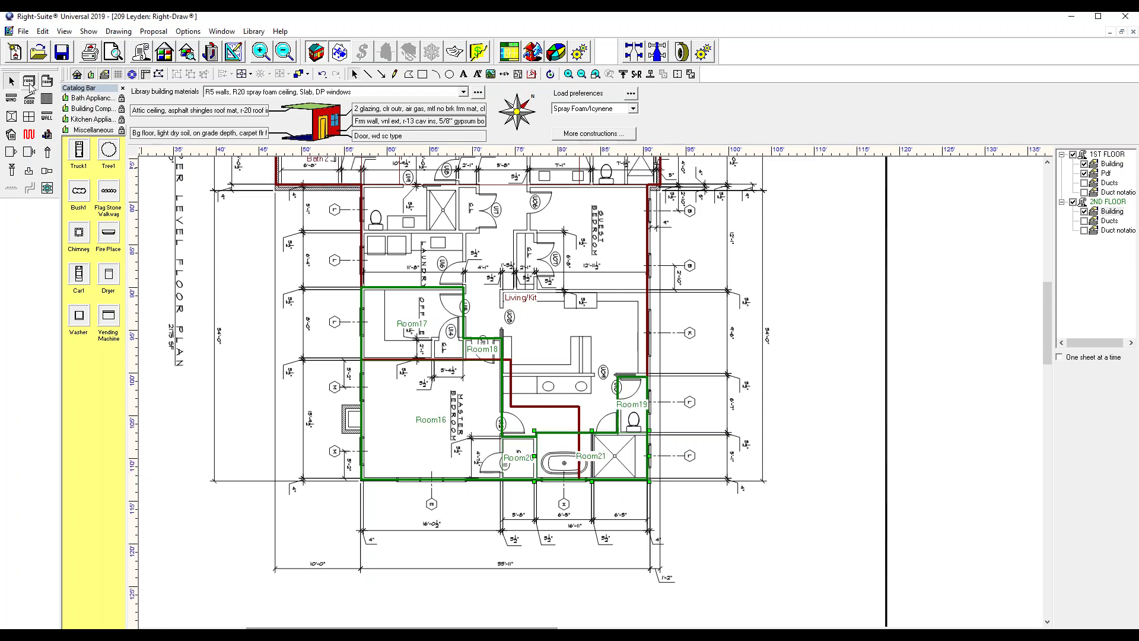
left_click_drag(617, 376, 506, 439)
Adjust the shared edges of the tub-and-shower room and the toilet room so they line up with the vanity room's lower edge
left_click(619, 463)
left_click_drag(591, 431, 591, 435)
left_click(640, 405)
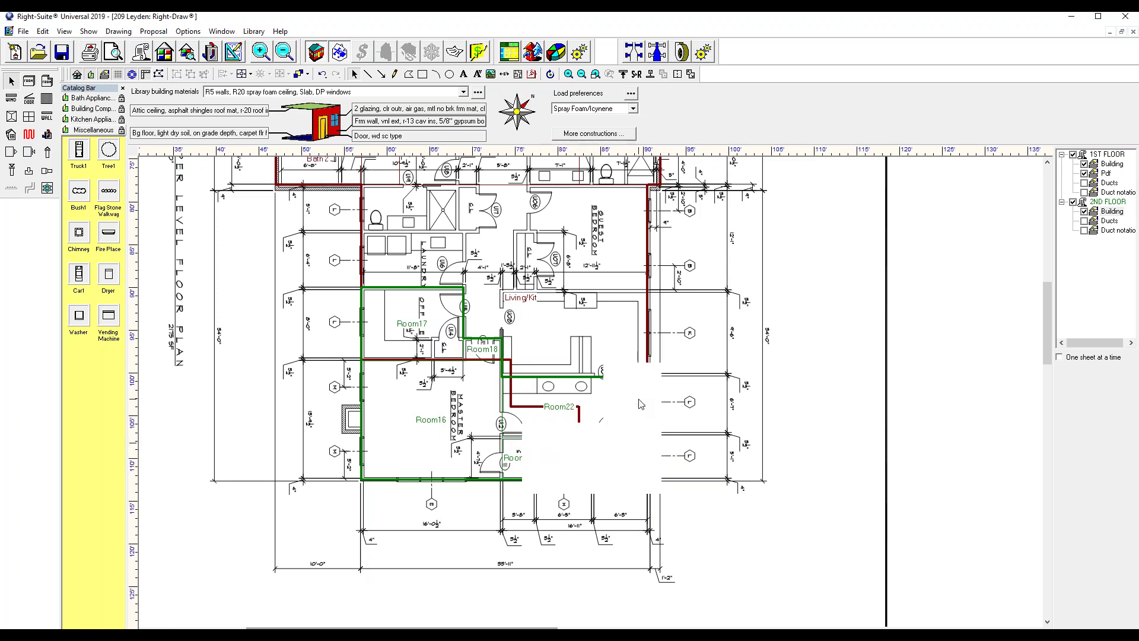
left_click_drag(633, 435, 633, 439)
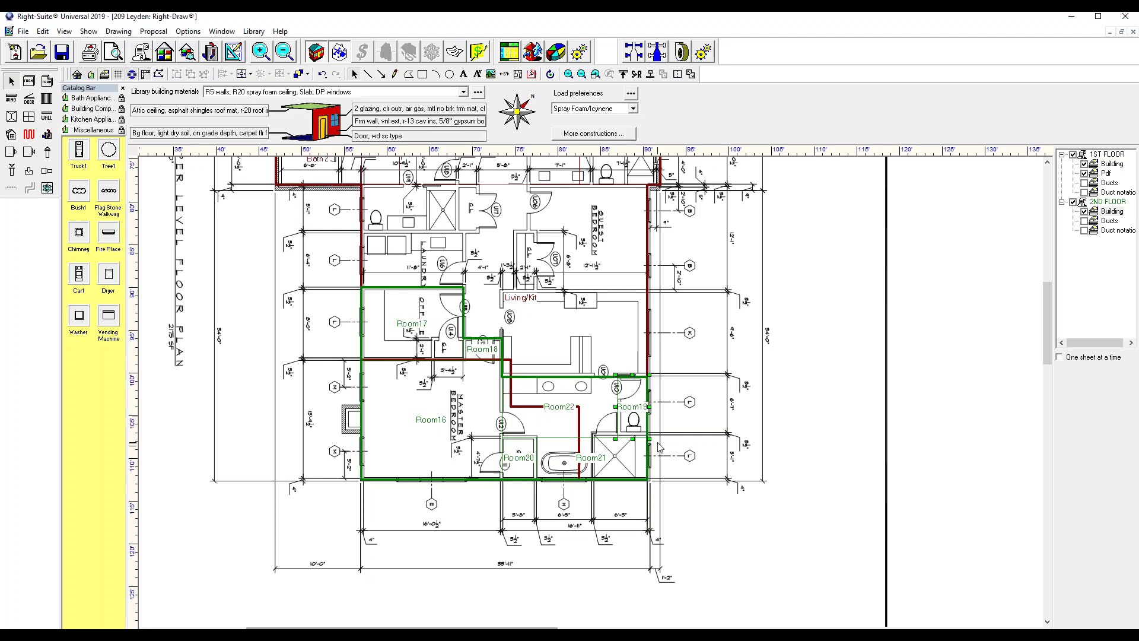
Draw a second-floor room over the large space between the master bath and the guest bedroom
scroll(558, 436, "up", 3)
left_click(28, 81)
left_click_drag(657, 454, 590, 370)
left_click_drag(591, 370, 514, 374)
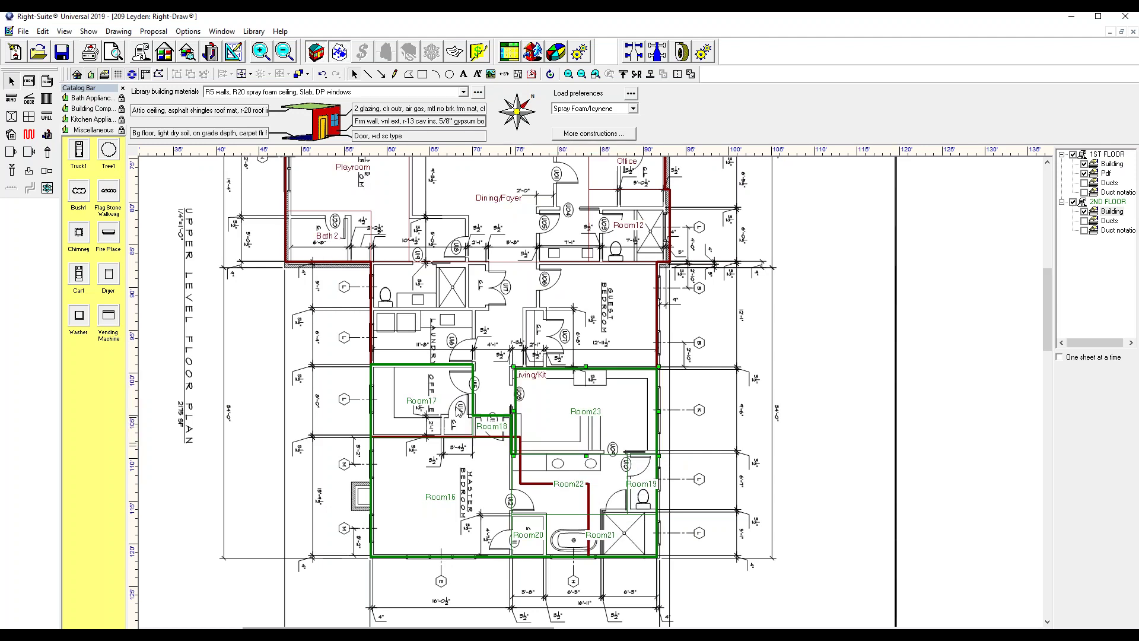
Trace the guest bedroom as a 14'0" x 12'6" room, trace its closet, and merge the two into one room
left_click(29, 81)
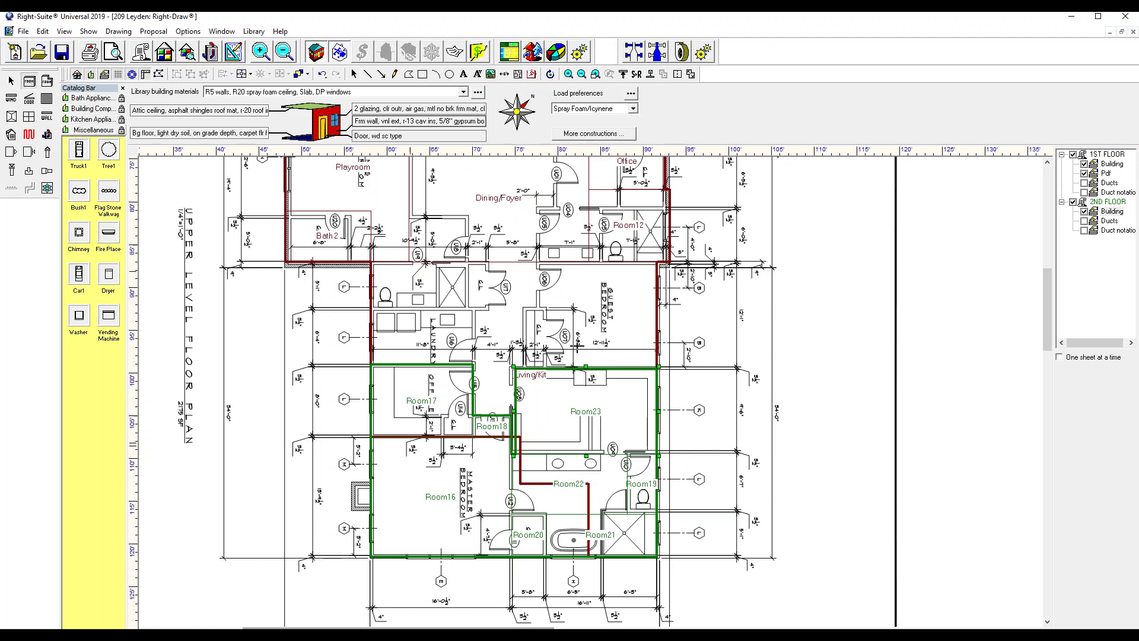
left_click_drag(656, 366, 536, 264)
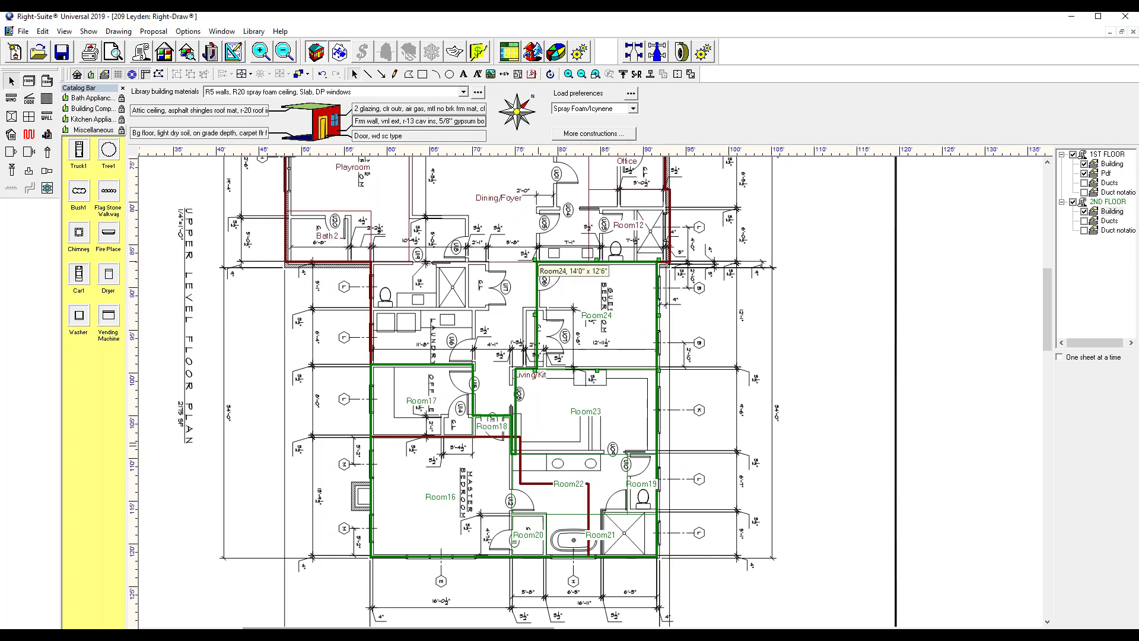
left_click(29, 81)
left_click_drag(537, 370, 525, 310)
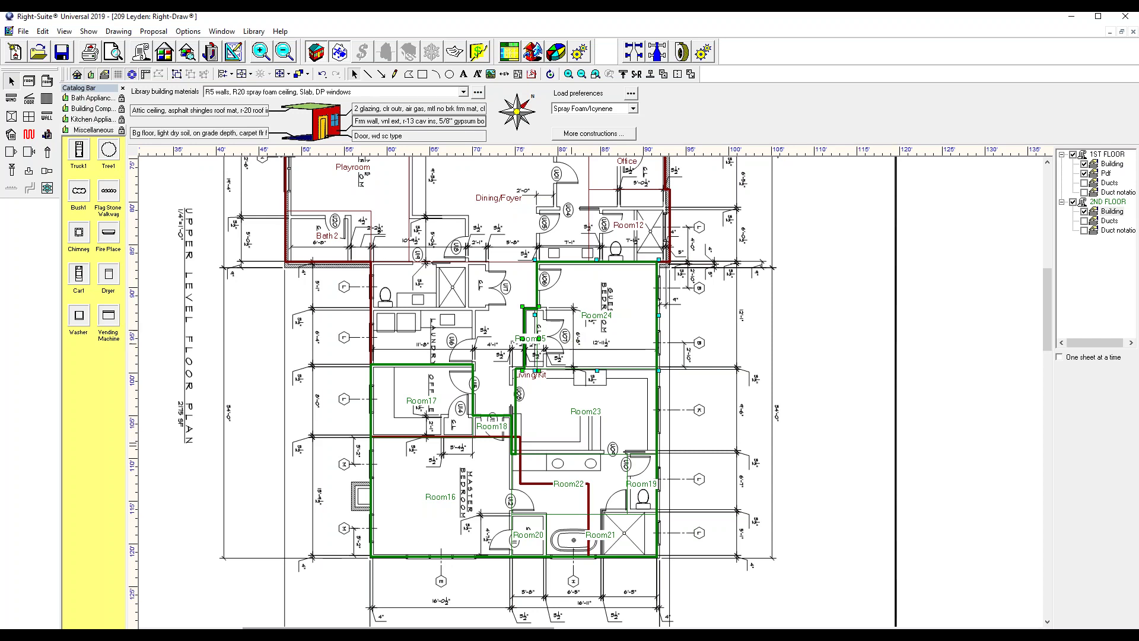
left_click(663, 75)
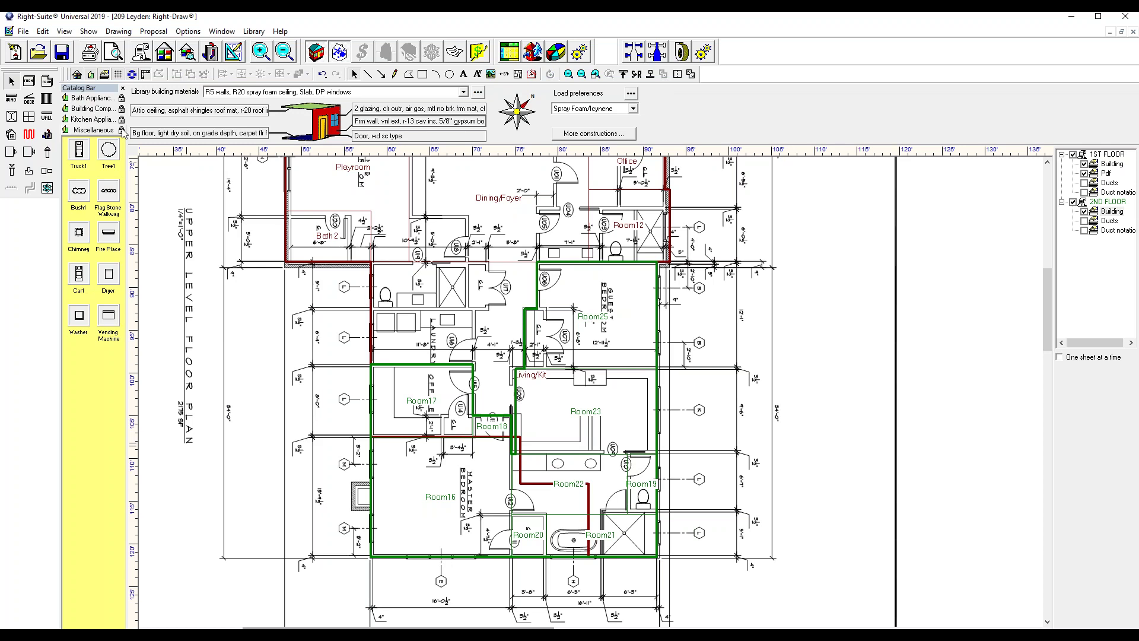
Draw second-floor rooms over the bathroom and the laundry, stacked directly above the office on the plan
left_click(29, 80)
left_click_drag(370, 264, 470, 309)
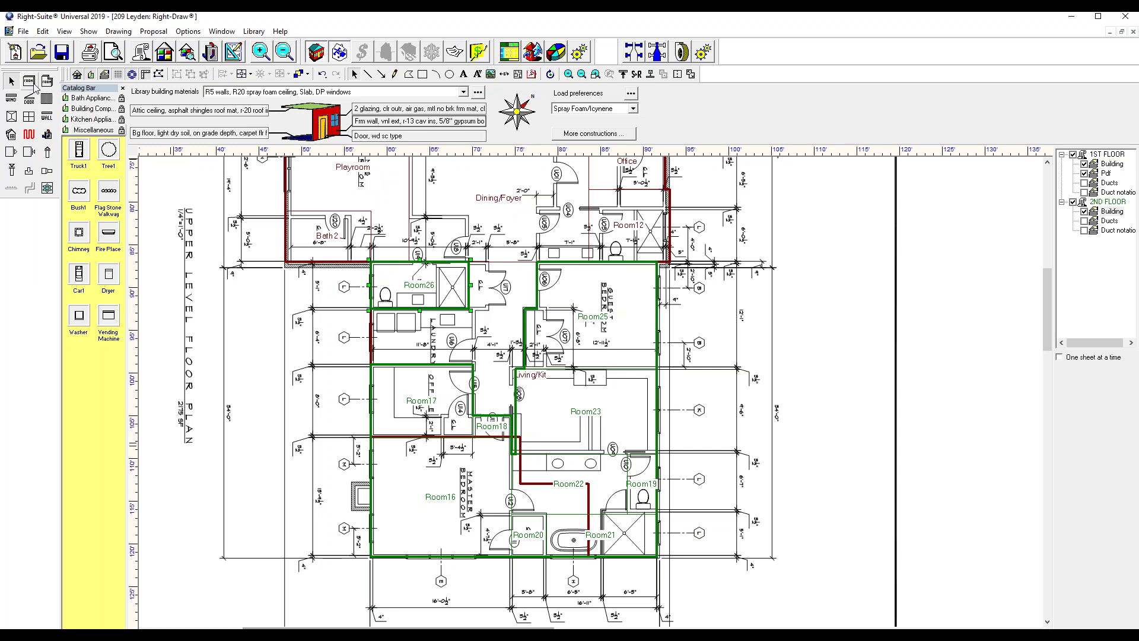
left_click_drag(370, 310, 475, 366)
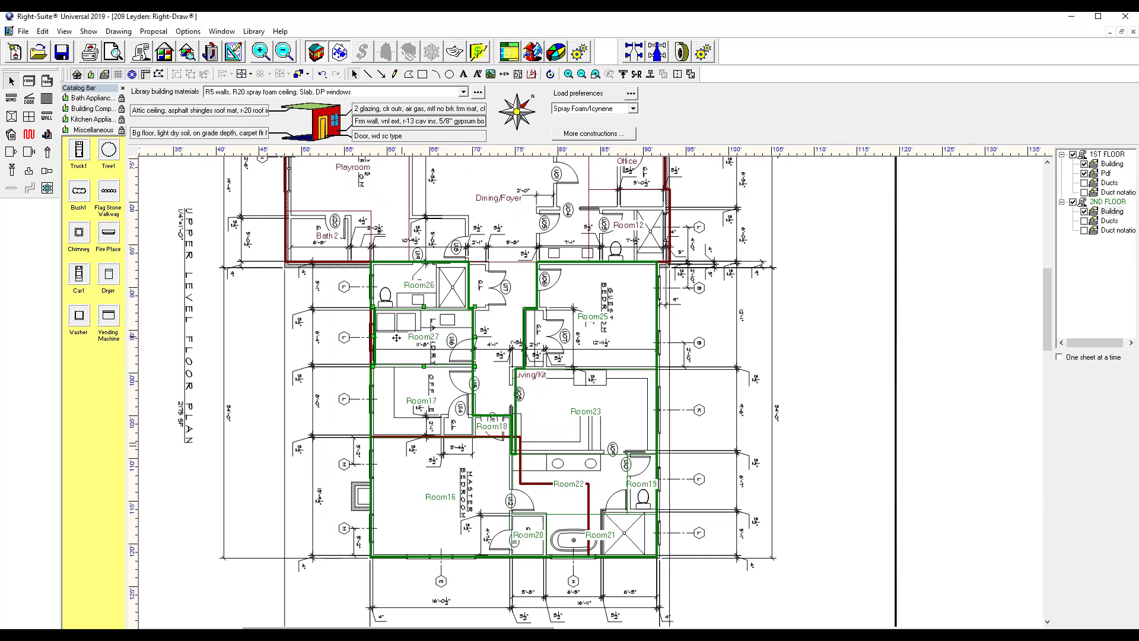
Adjust the laundry room's horizontal position against the bathroom and office outlines
left_click(414, 338)
left_click(347, 361)
left_click_drag(399, 355, 395, 354)
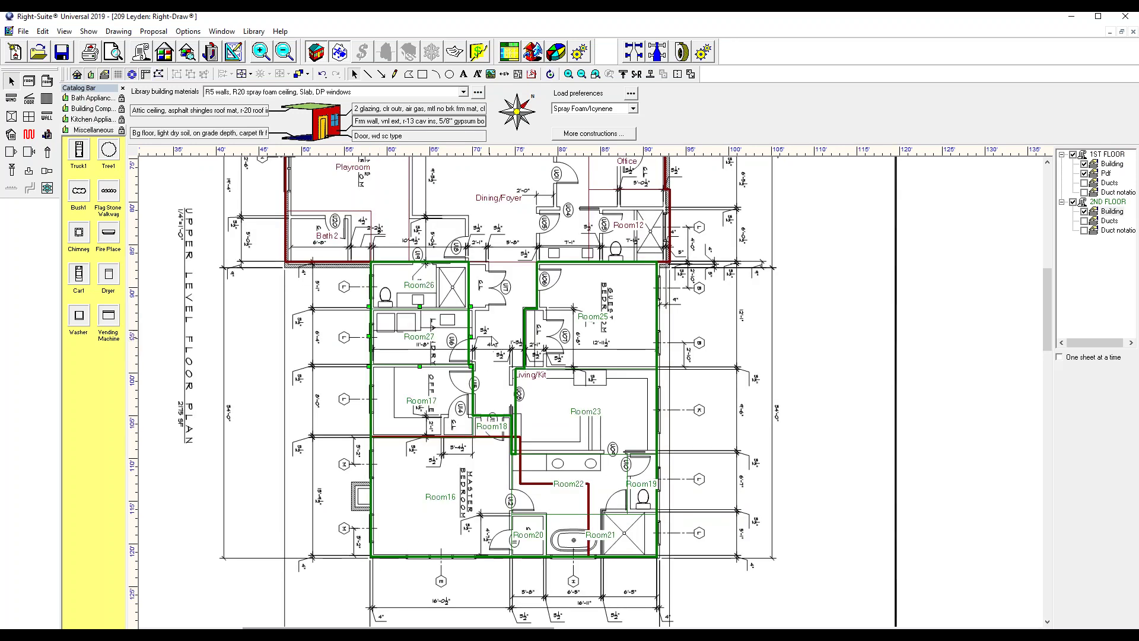
left_click_drag(473, 341, 477, 342)
Draw second-floor rooms over the closet above Bath 2 and the bedroom above the Playroom, the bedroom about 14'5" x 13'6"
middle_click_drag(499, 388, 488, 493)
left_click(29, 81)
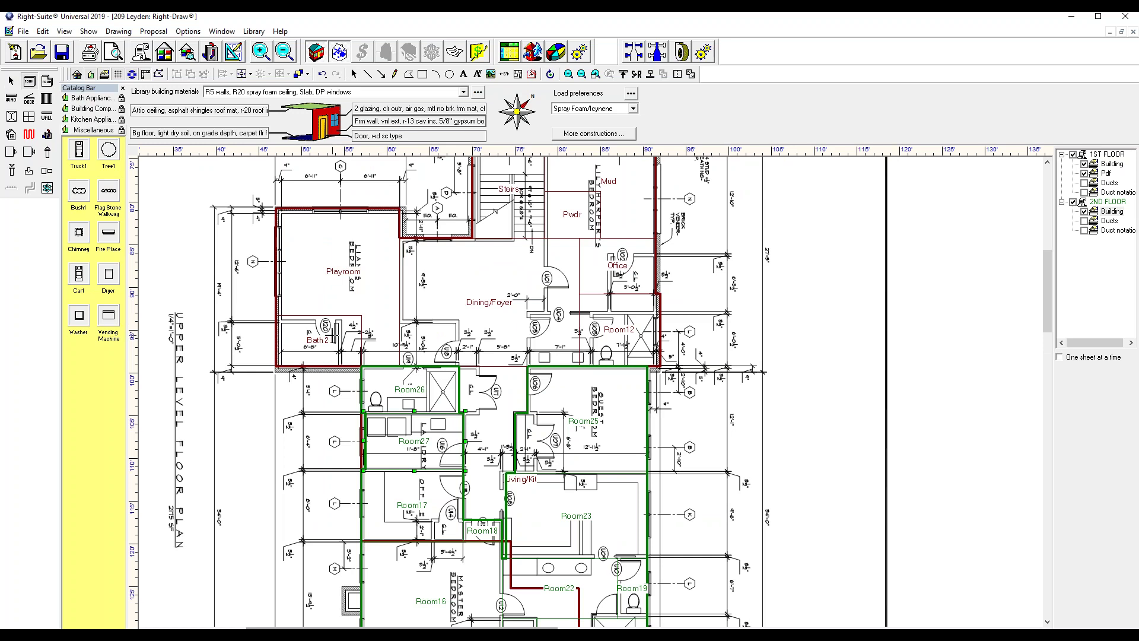
left_click_drag(277, 322, 341, 346)
left_click(28, 81)
left_click_drag(276, 207, 401, 326)
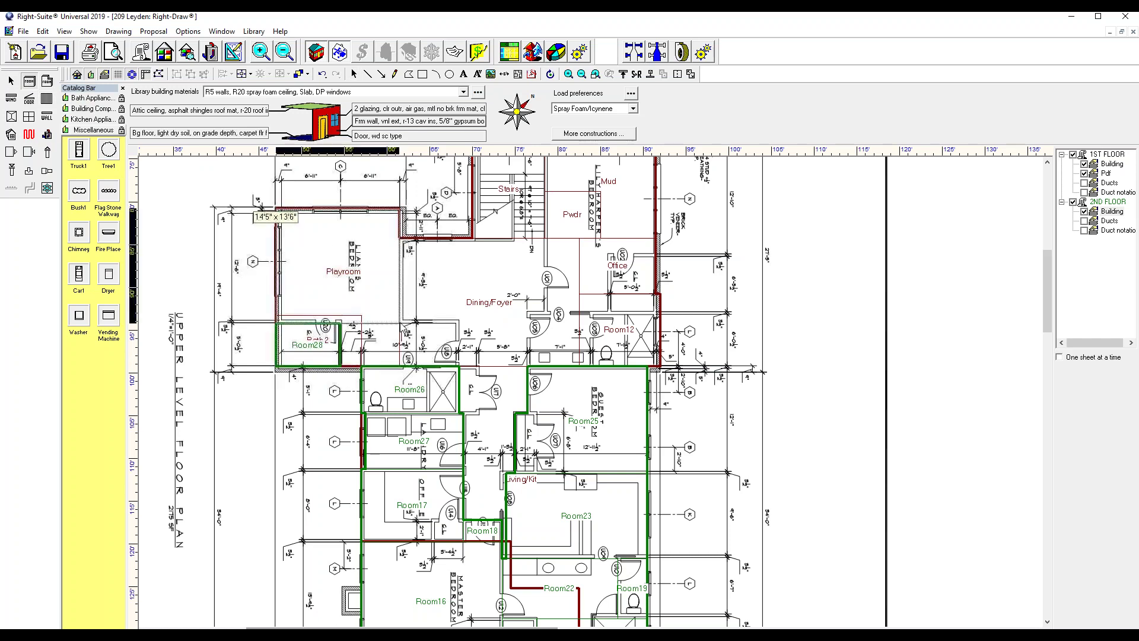
left_click_drag(402, 325, 401, 326)
Draw a room beside the bedroom's closet, extend it to the hall-side wall, and merge it with the bedroom above the Playroom
left_click(29, 81)
left_click_drag(338, 324, 401, 367)
left_click_drag(369, 325, 456, 350)
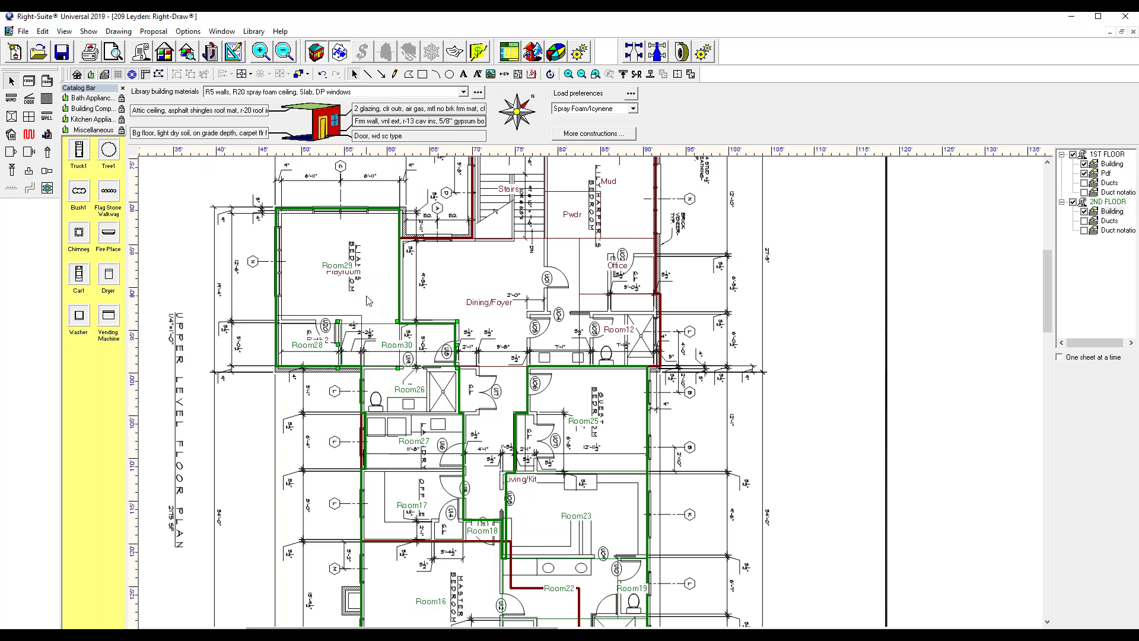
left_click(666, 75)
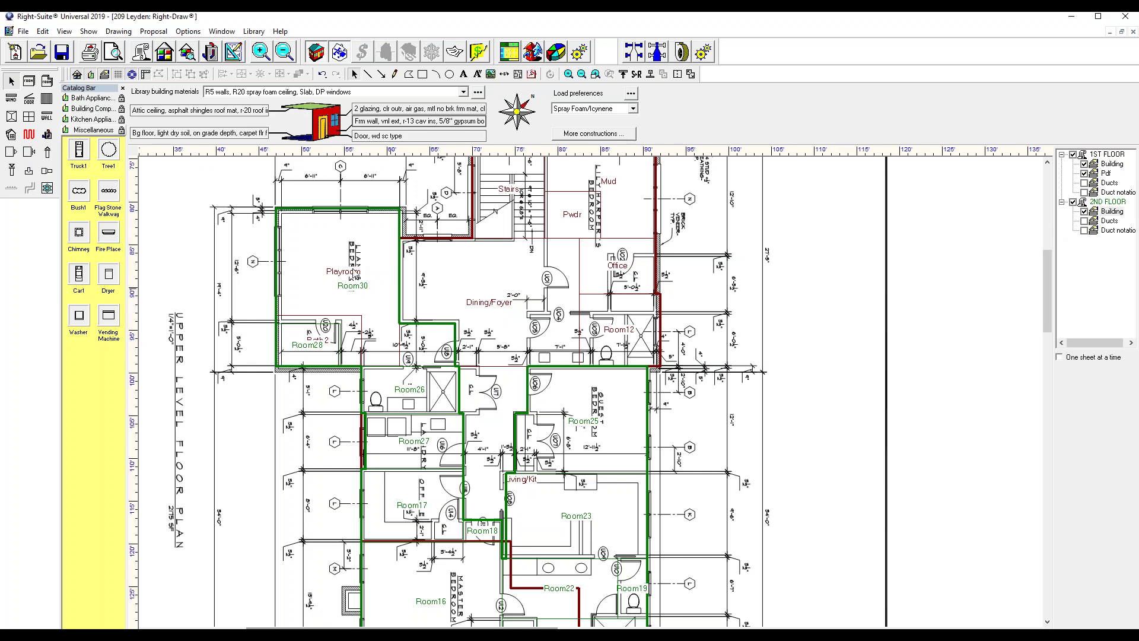
Draw second-floor rooms over the toilet-and-shower room above Room12, the closet above the Office, and the adjoining vanity area
left_click(29, 80)
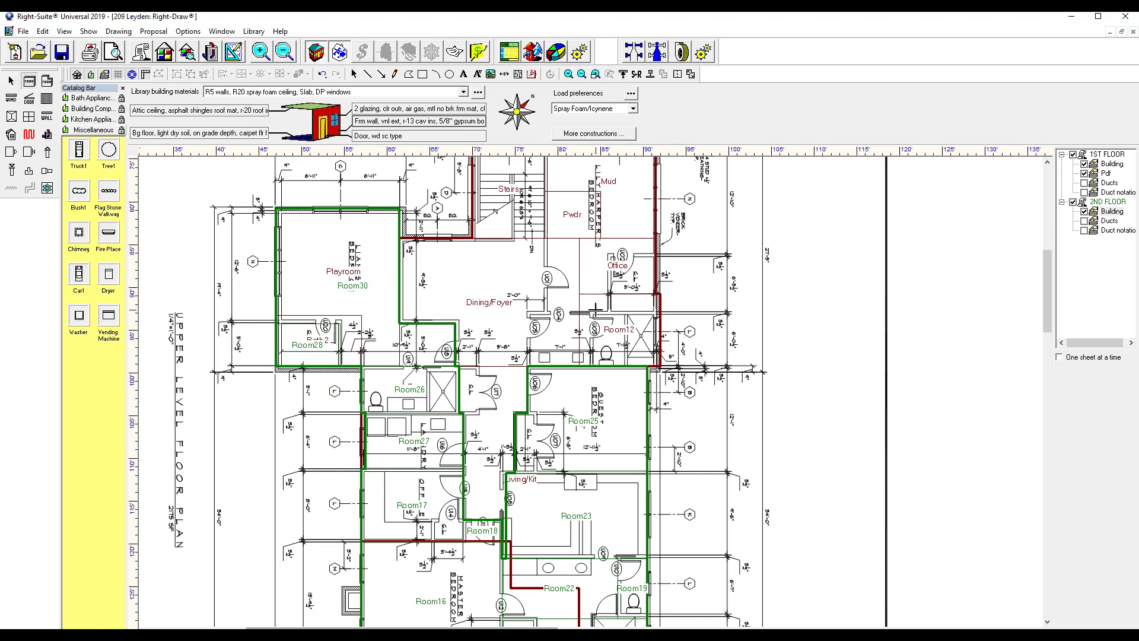
mouse_move(658, 366)
left_mouse_down()
mouse_move(624, 328)
mouse_move(591, 313)
left_mouse_up()
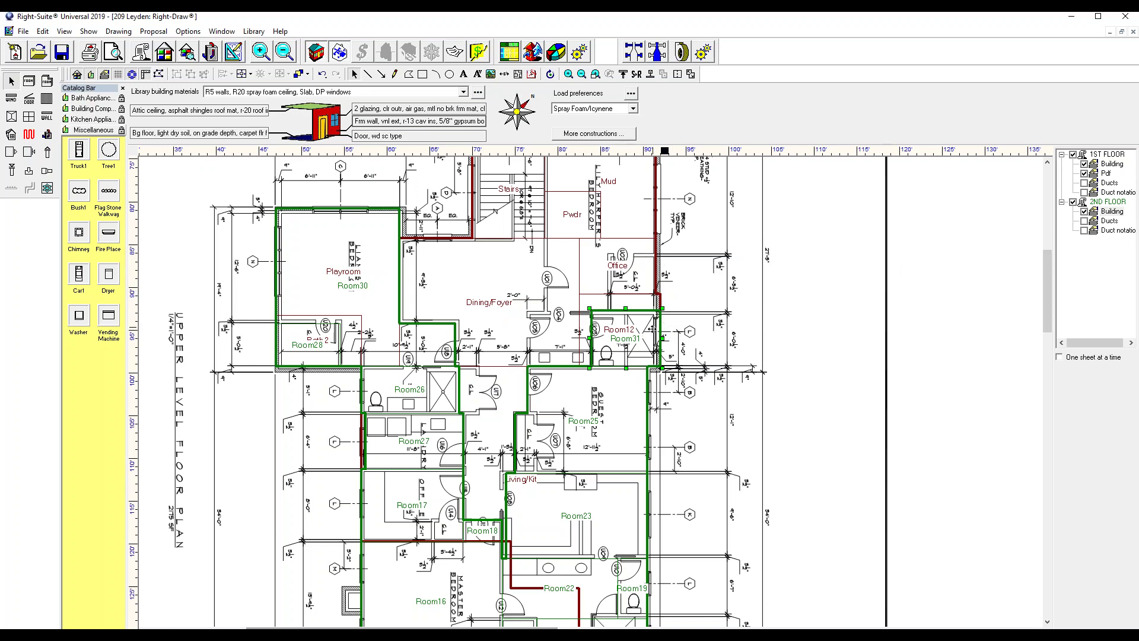
left_click(29, 81)
left_click_drag(655, 255, 612, 309)
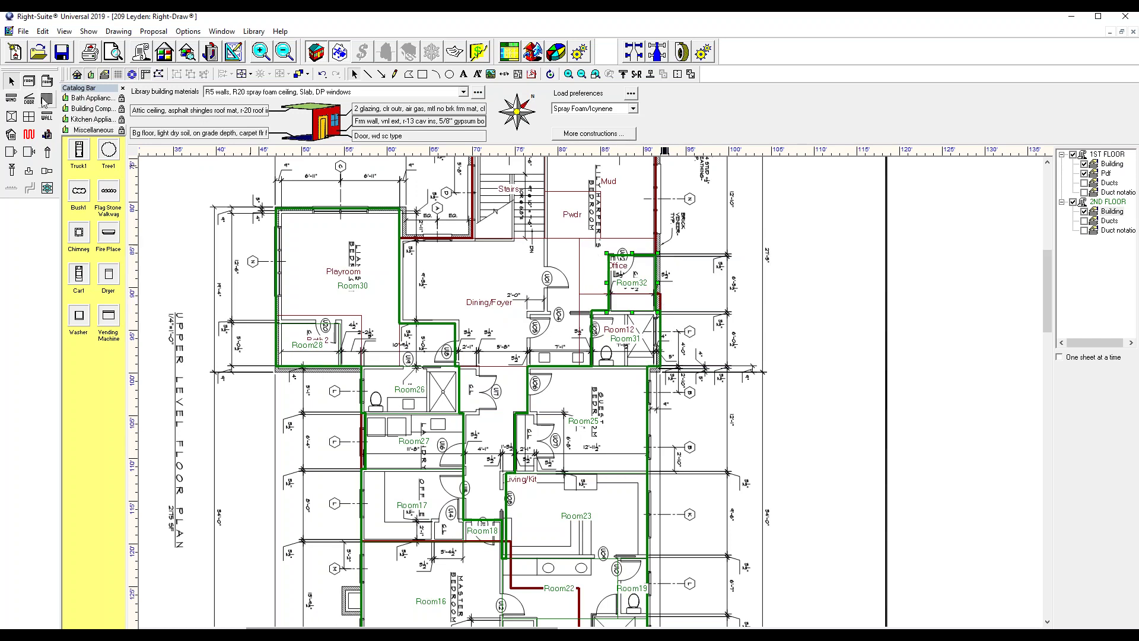
left_click(34, 83)
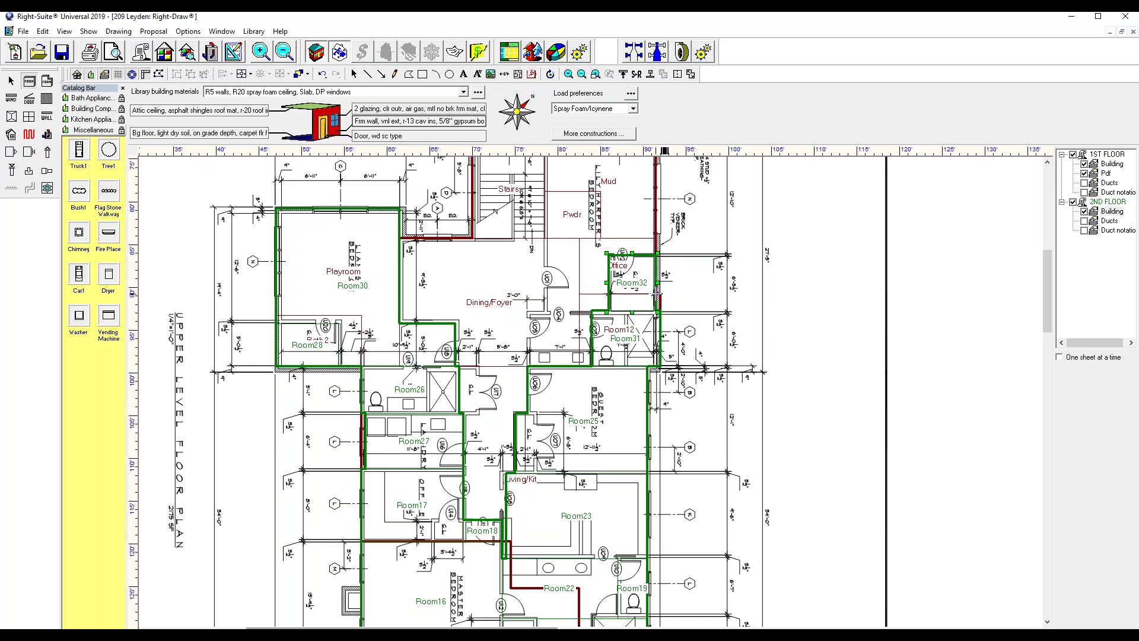
left_click_drag(591, 309, 527, 368)
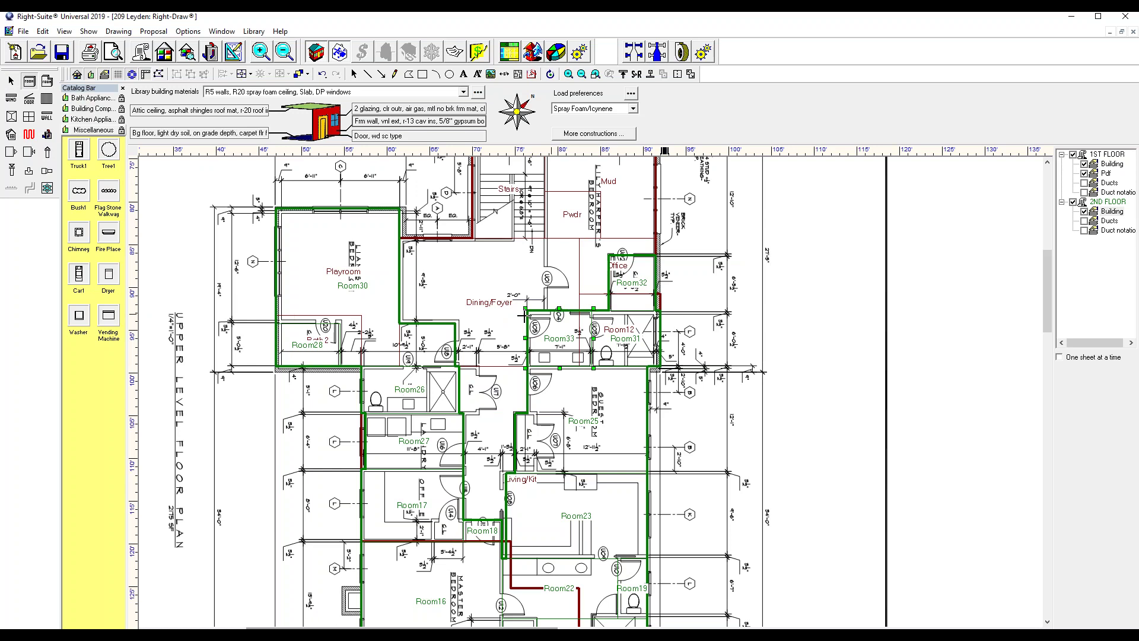
Trace the upper hall above the Dining/Foyer and down to the guest bedroom closet with three adjoining rectangular rooms
scroll(424, 332, "up", 2)
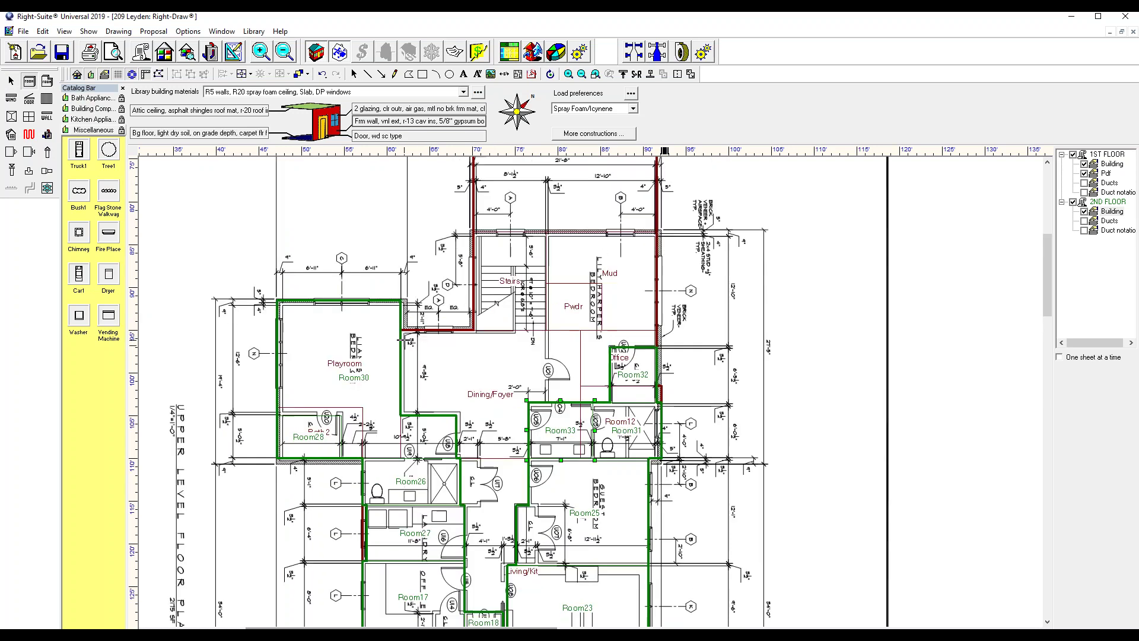
left_click_drag(398, 330, 547, 408)
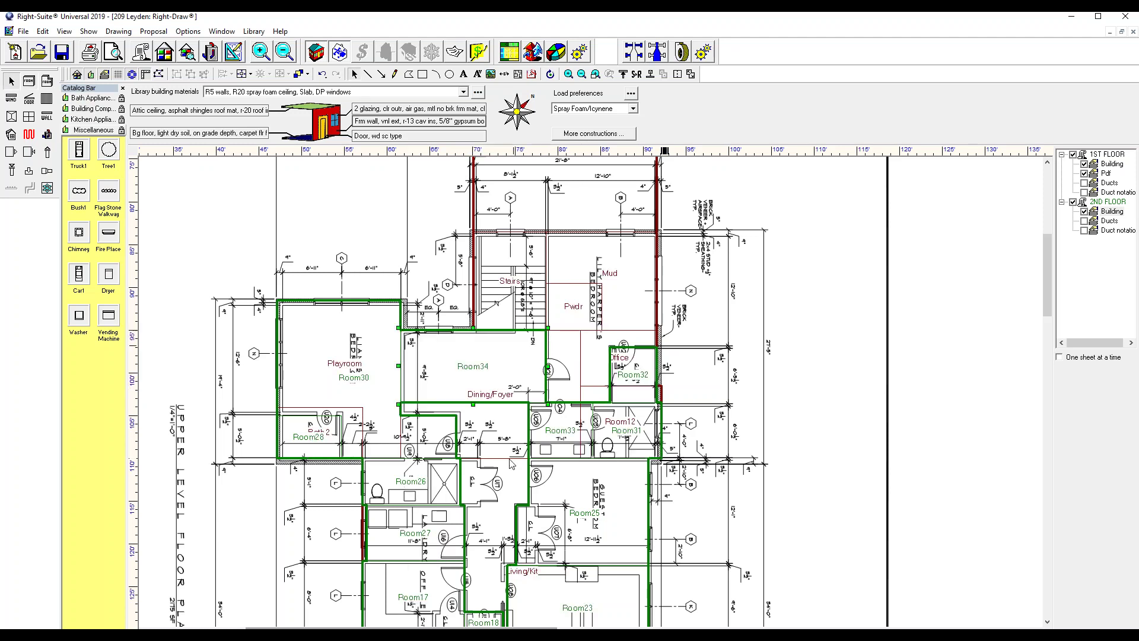
left_click(29, 80)
left_click_drag(398, 402, 530, 416)
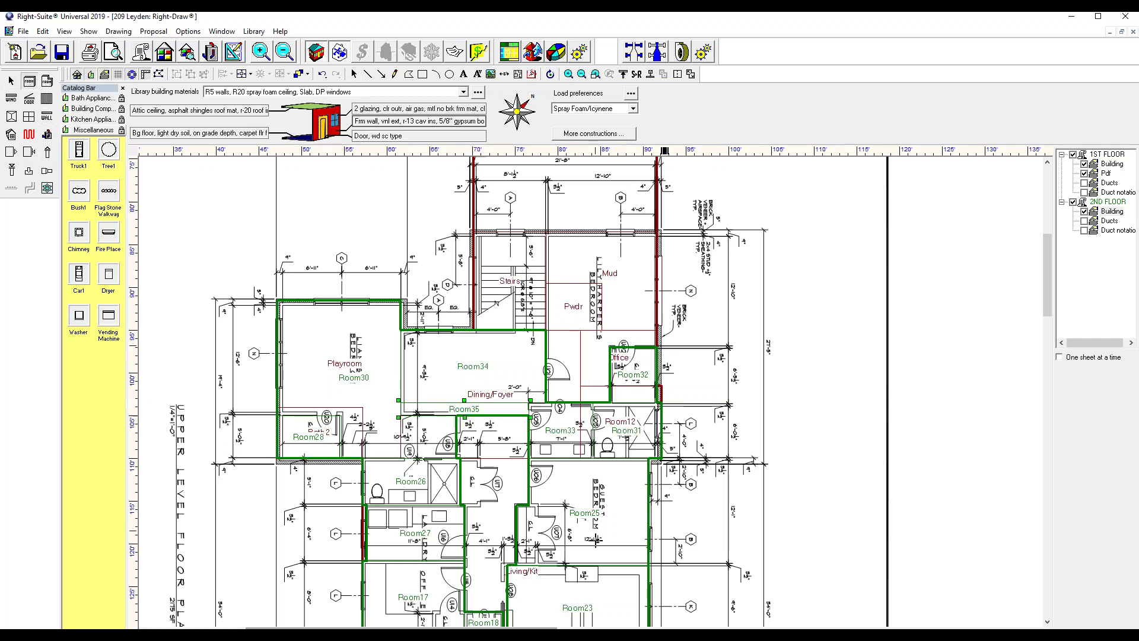
left_click_drag(528, 506, 459, 414)
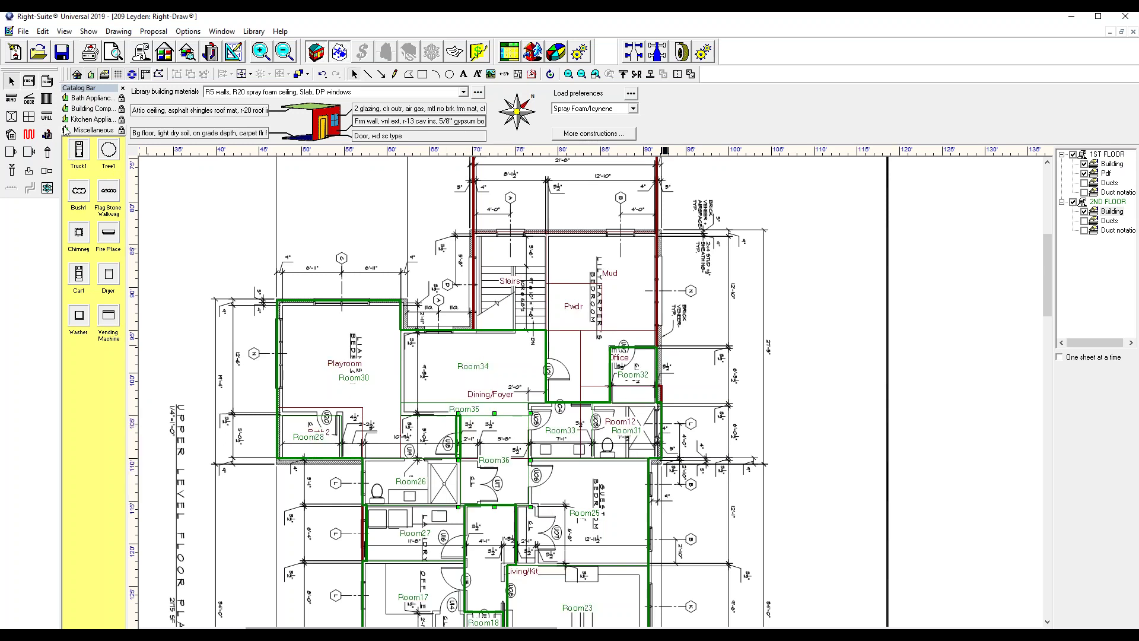
Fill the narrow gap beside the lower hall piece with another room and merge the four hall pieces into one room
left_click(29, 80)
left_click_drag(461, 459, 456, 417)
left_click(469, 397)
left_click(458, 414)
left_click(490, 444)
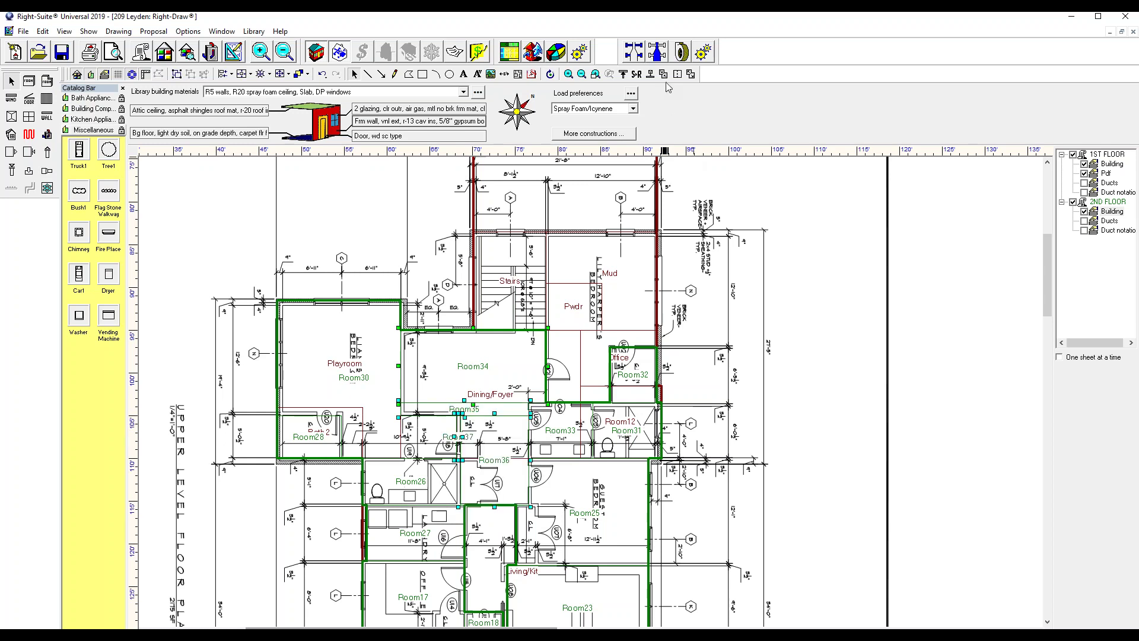
left_click(664, 74)
Draw a second-floor room over the corridor between the laundry and the guest bedroom closet
mouse_move(439, 506)
middle_mouse_down()
mouse_move(421, 387)
mouse_move(434, 365)
middle_mouse_up()
left_click(29, 81)
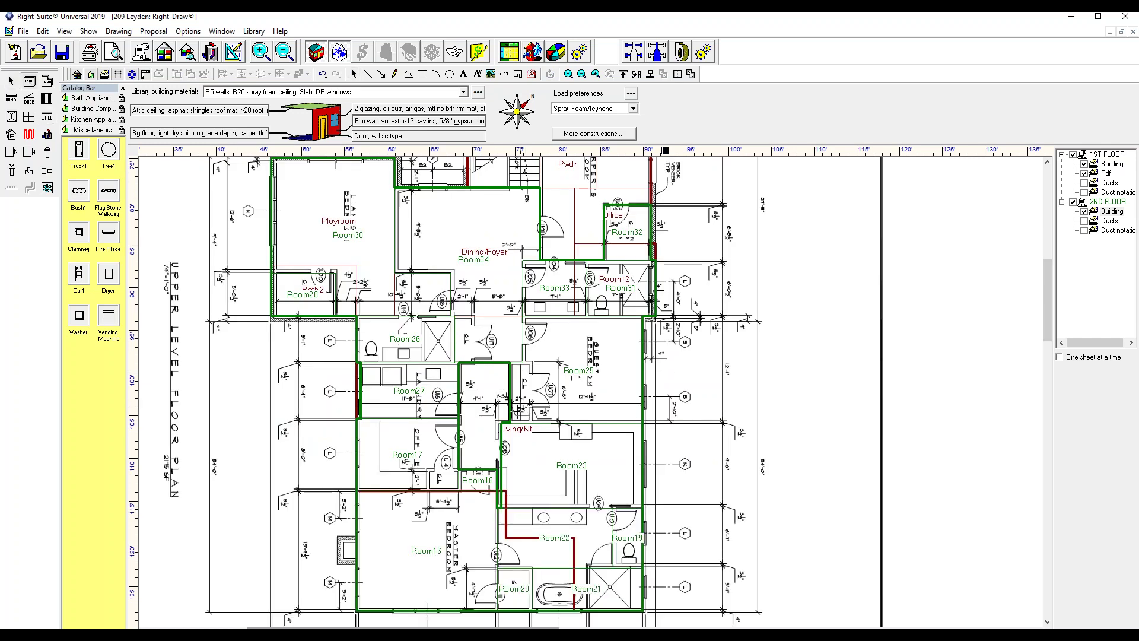
left_click_drag(509, 422, 459, 362)
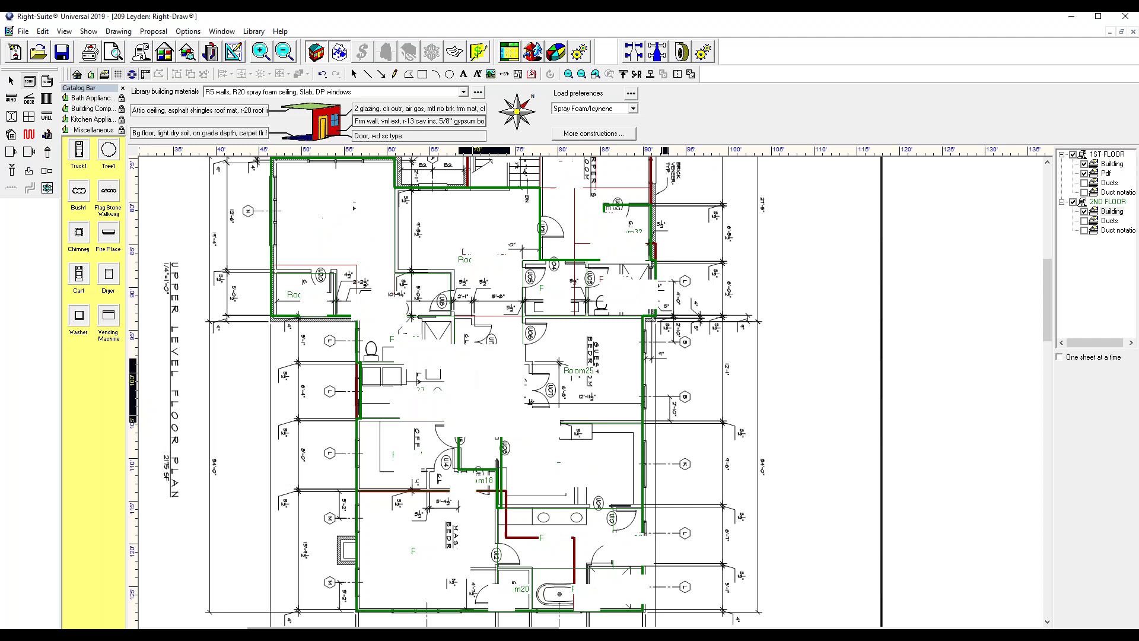
Hide the 1ST FLOOR sheet and align Room23's left edge with the master bedroom's right wall
left_click(1073, 155)
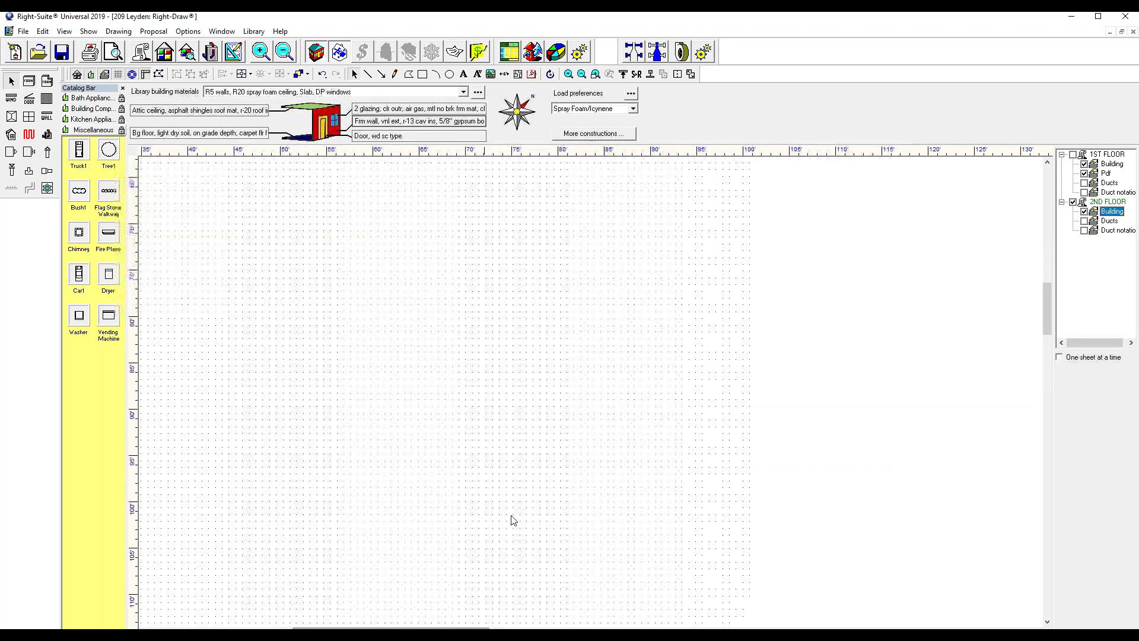
left_click(522, 438)
left_click_drag(507, 431, 500, 431)
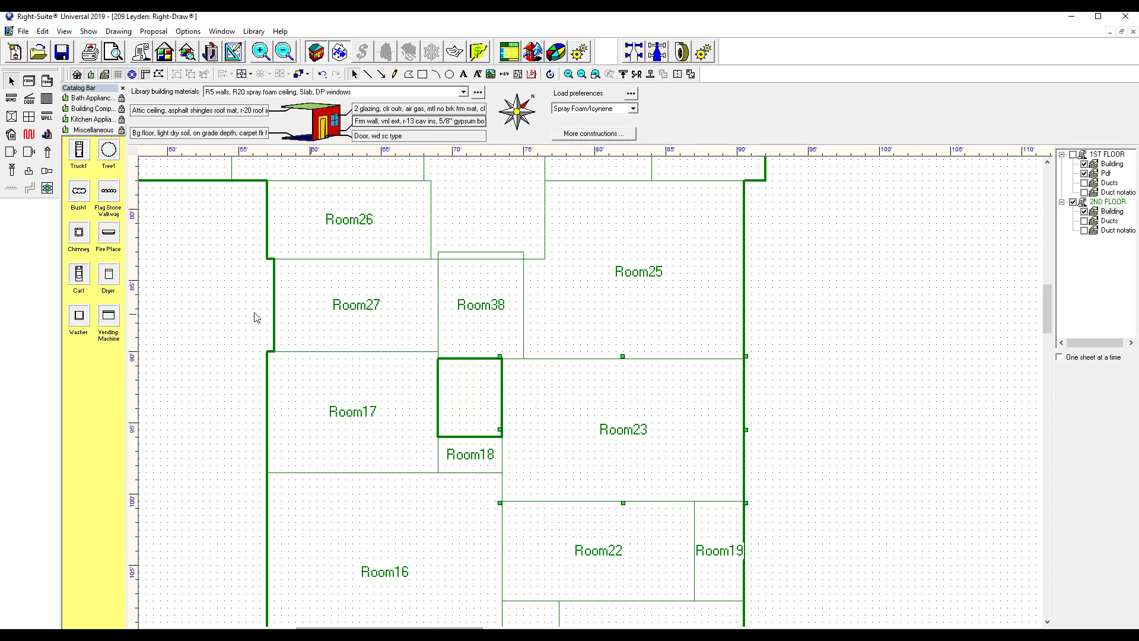
Draw a room filling the remaining corridor gap between Room38 and Room18
left_click(28, 81)
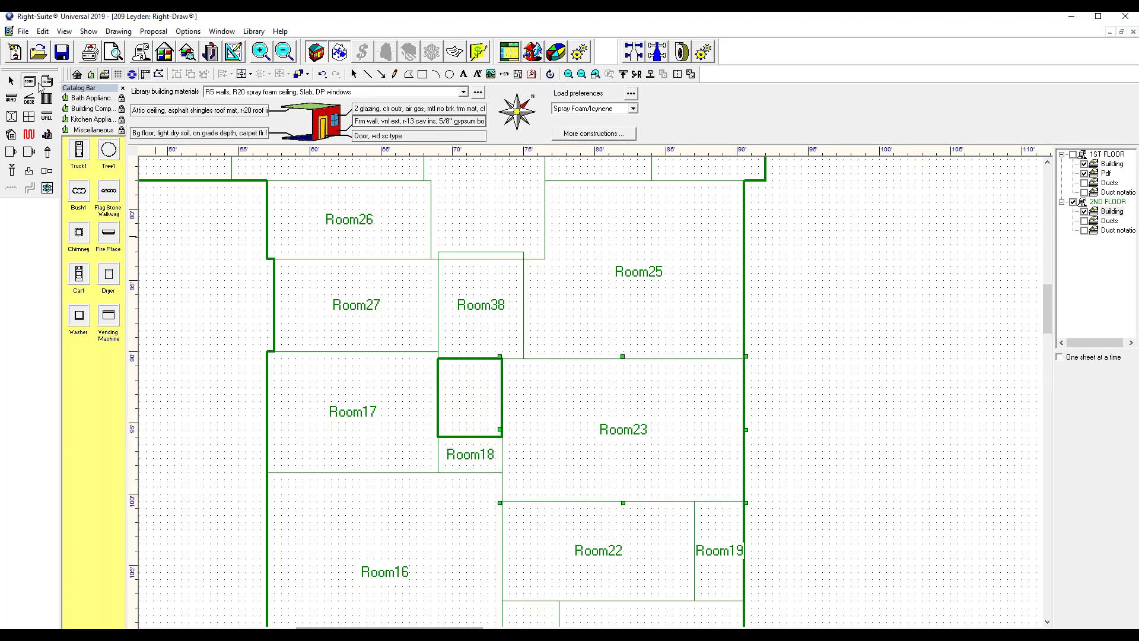
left_click(500, 438)
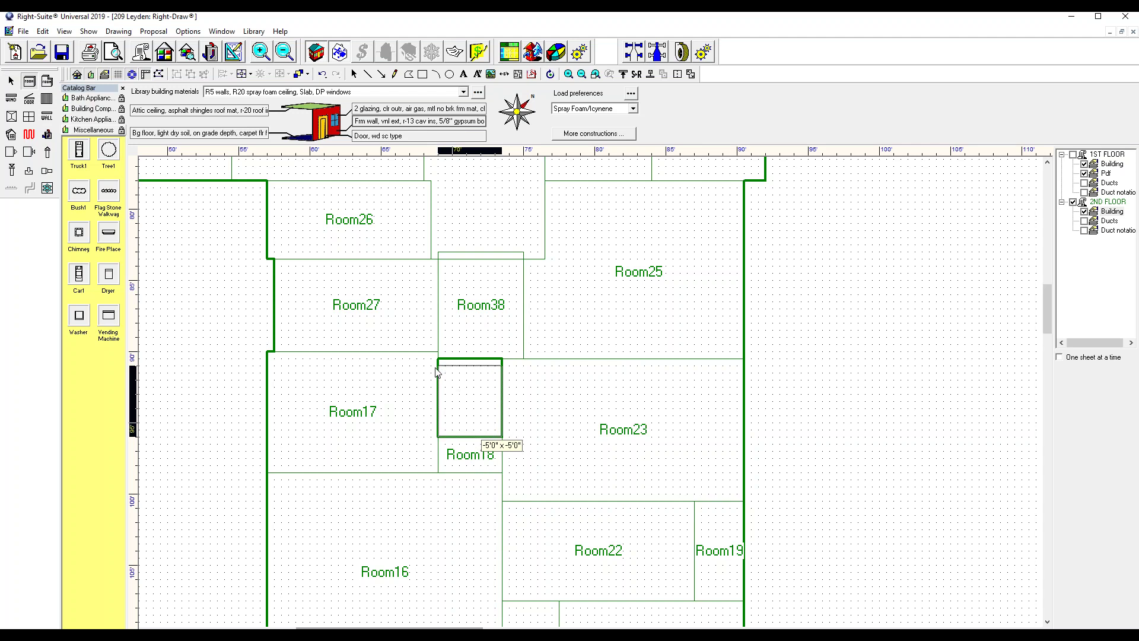
left_click(470, 312)
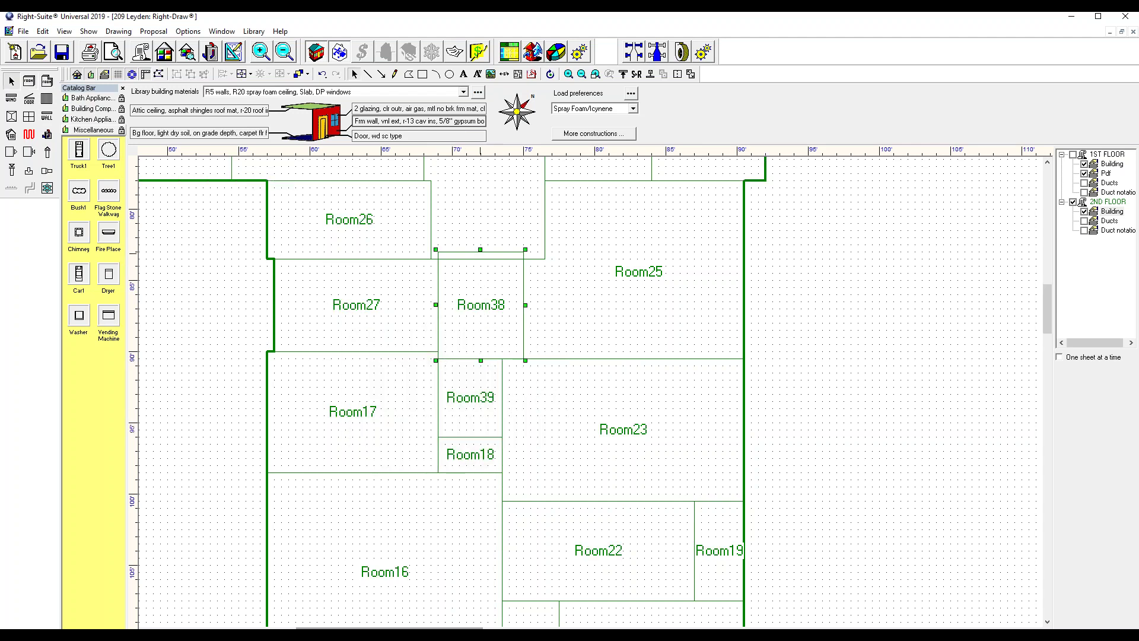
Align Room38's upper edge with the lower edge of the hall room and merge Room38 with Room39
left_click_drag(480, 251, 481, 257)
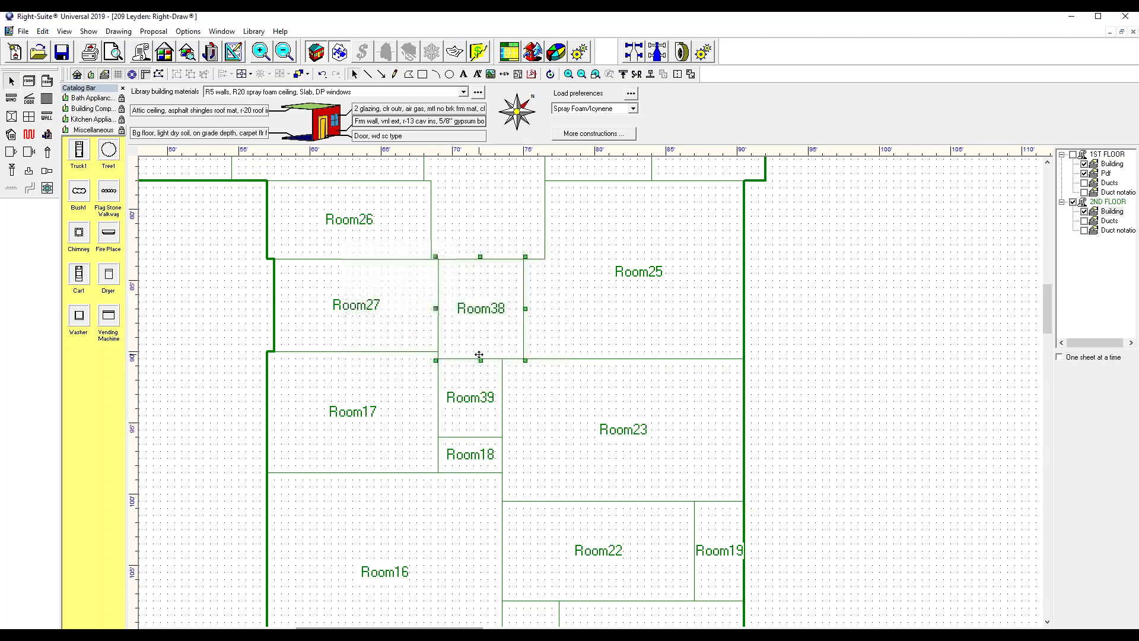
left_click(663, 74)
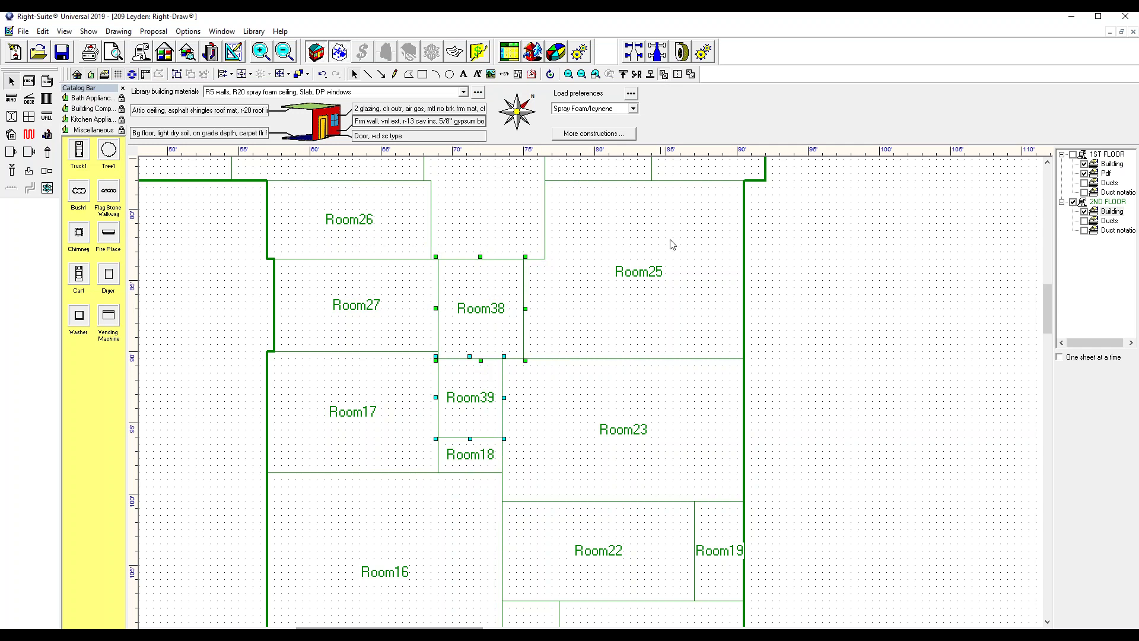
Show the 1ST FLOOR sheet and draw a second-floor room over the bedroom beside the stairs on the upper level plan
left_click(1072, 154)
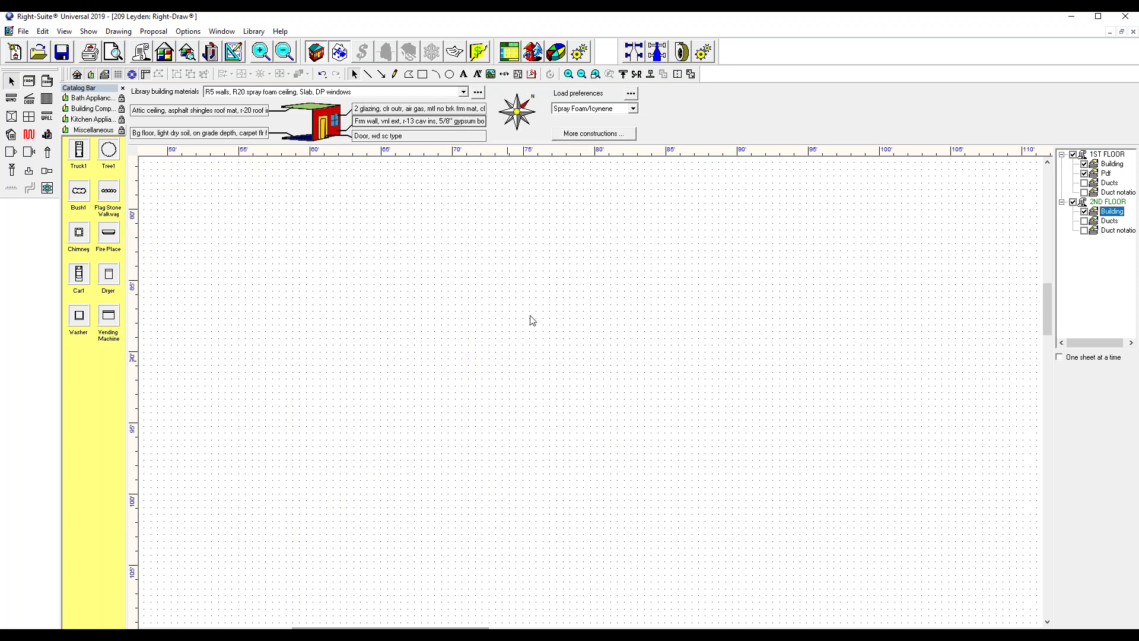
scroll(537, 294, "down", 2)
middle_click_drag(572, 385, 564, 530)
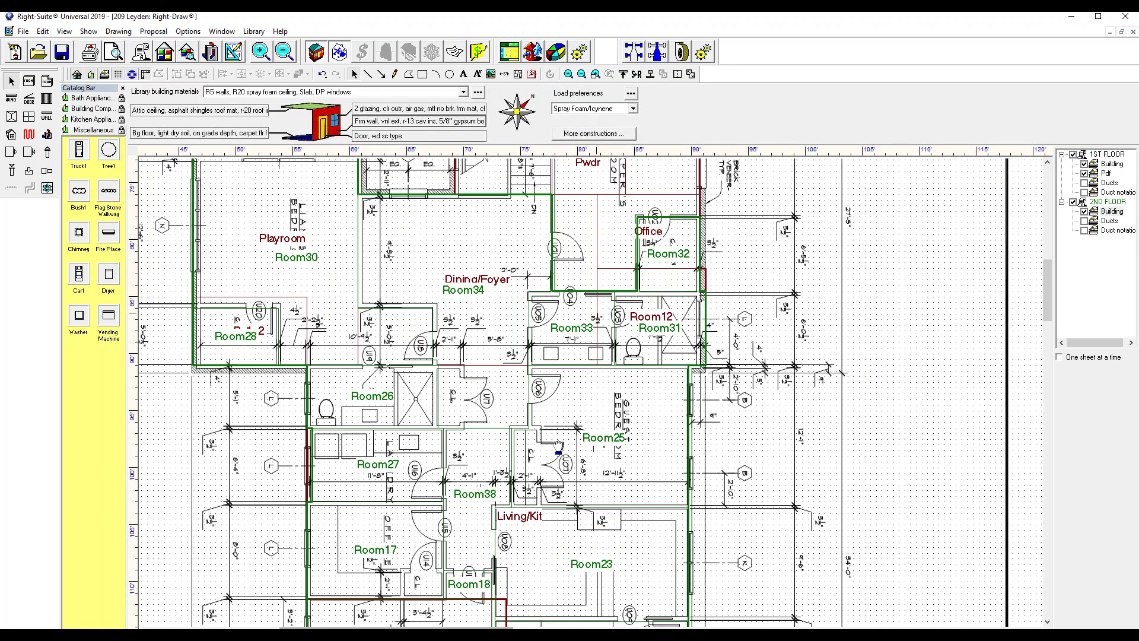
middle_click_drag(606, 235, 574, 365)
middle_click_drag(589, 315, 559, 417)
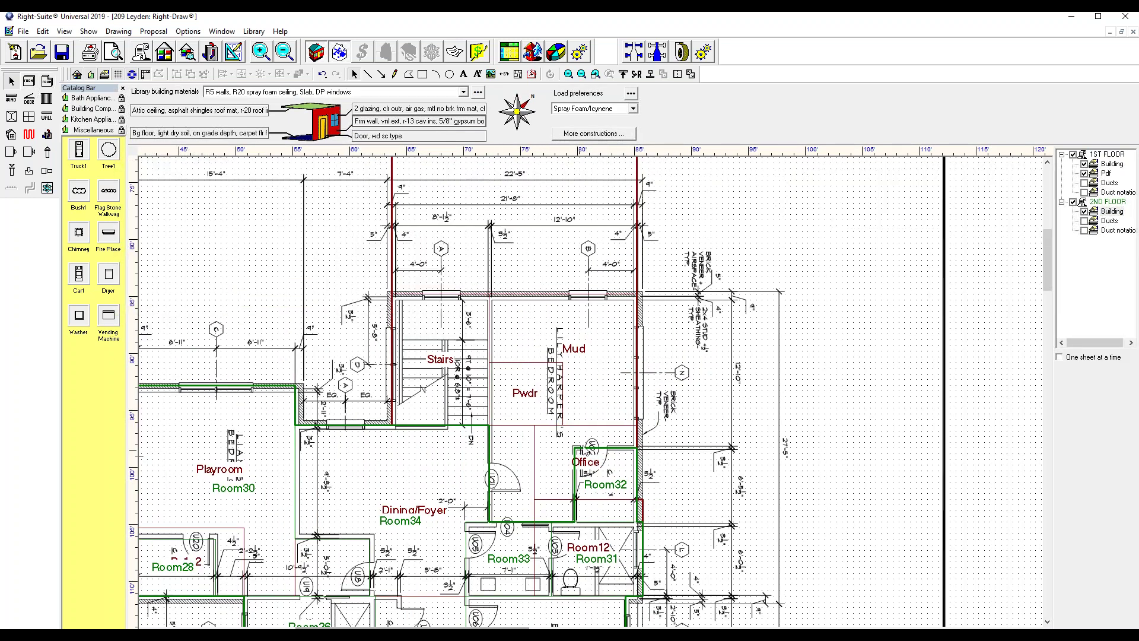
left_click(29, 81)
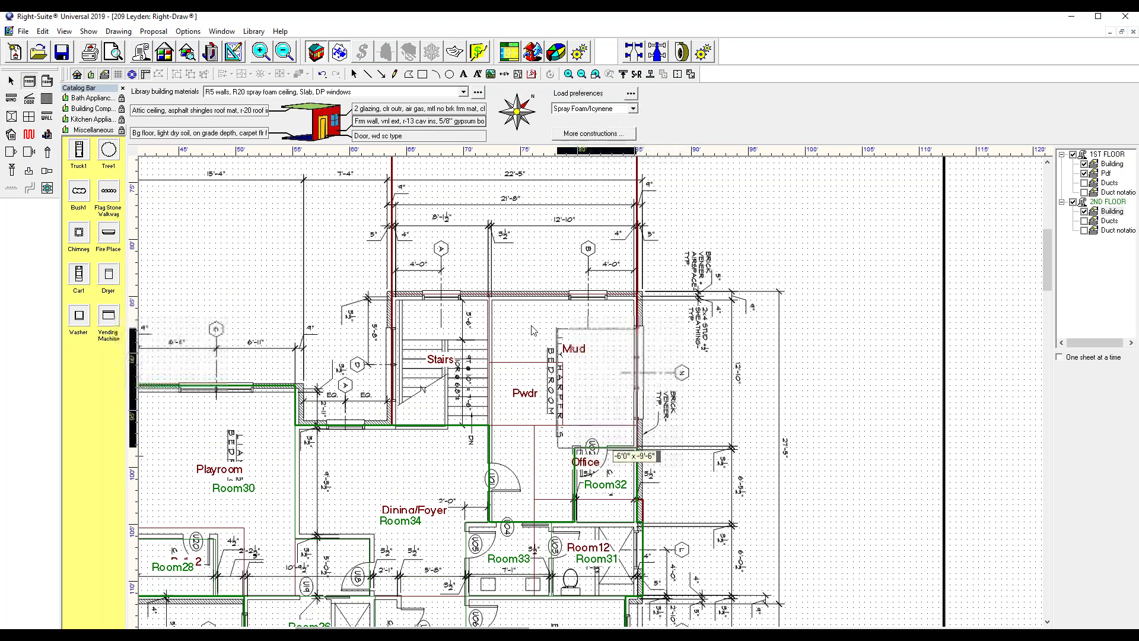
left_click(490, 300)
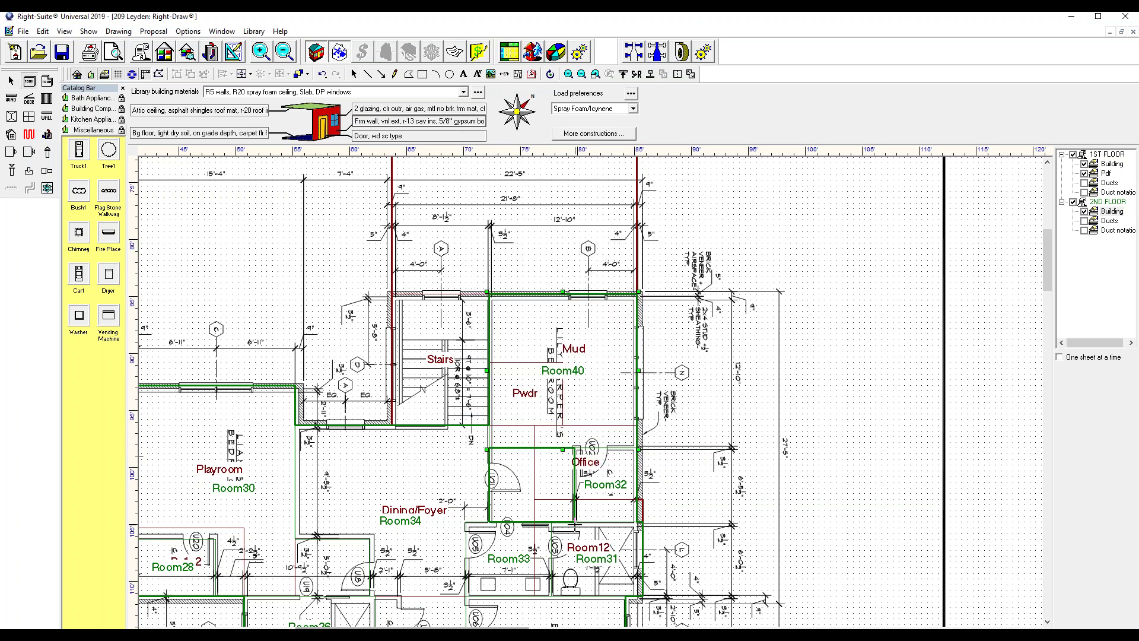
Draw a room over the bedroom's entry area beside Room32 and merge it with the bedroom room
left_click_drag(574, 522, 490, 448)
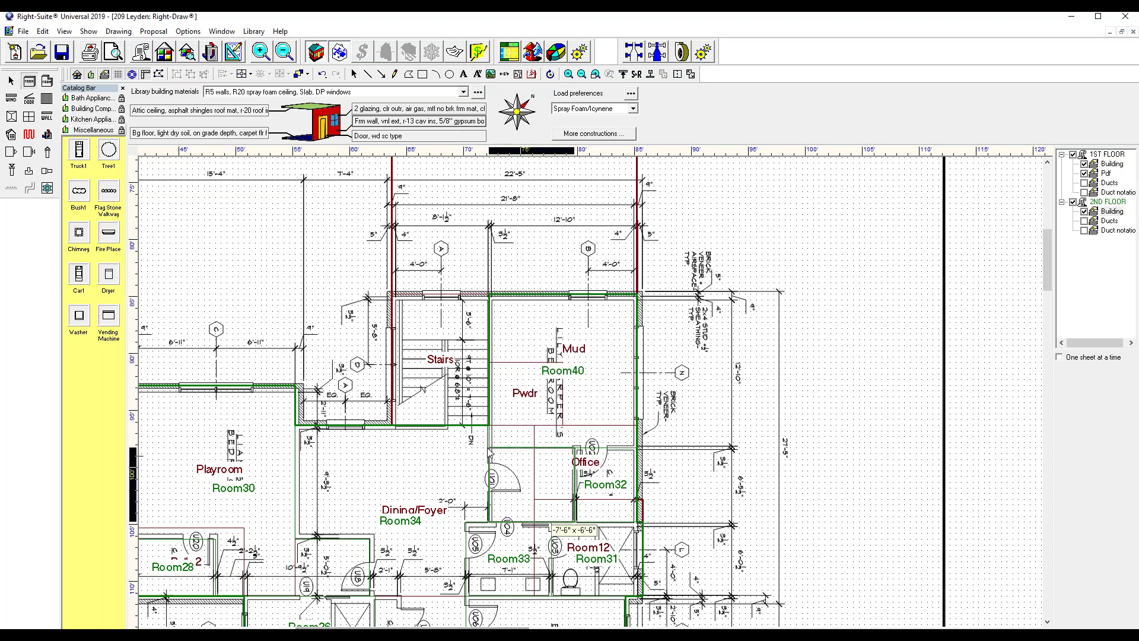
left_click(552, 367)
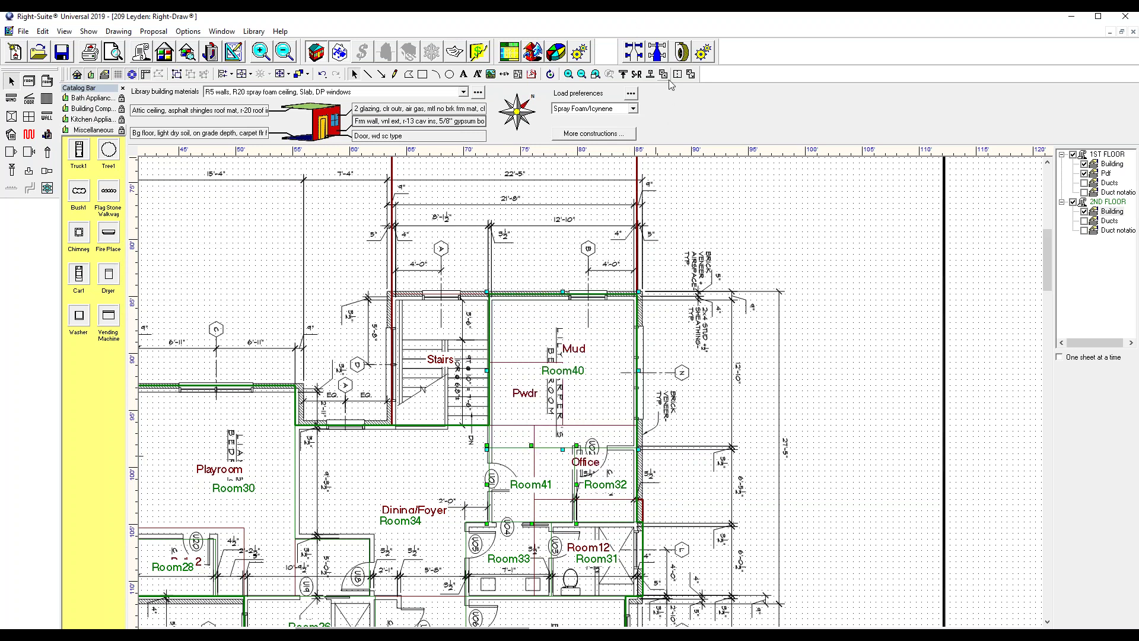
left_click(663, 74)
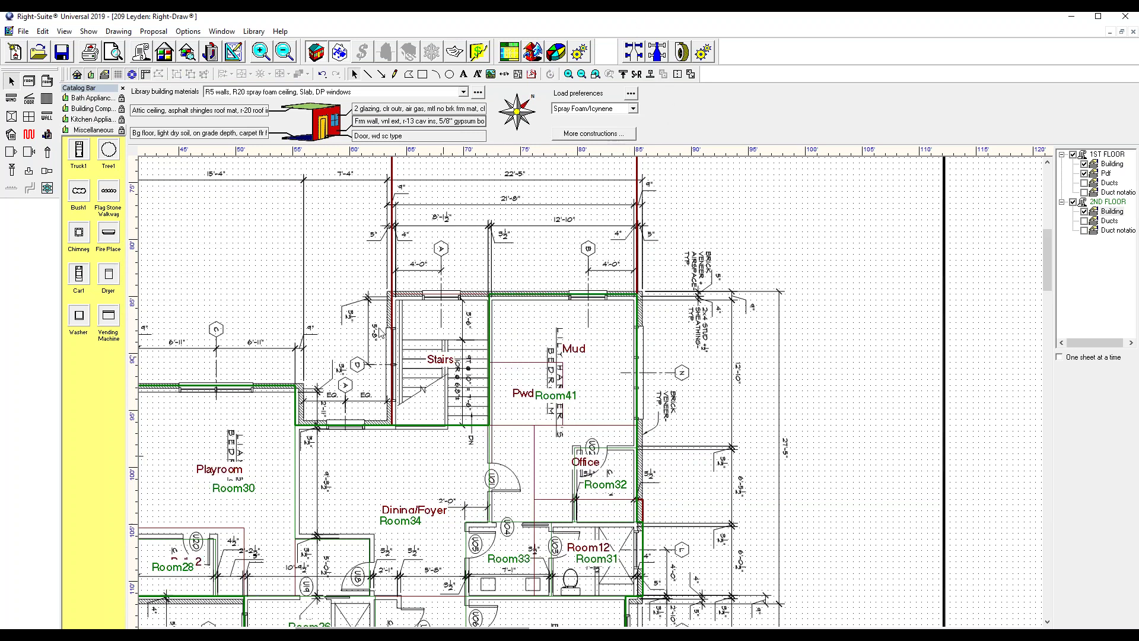
Draw a second-floor room over the stairs and merge it with the adjoining hall room, Room34
left_click(29, 81)
left_click_drag(490, 423, 392, 300)
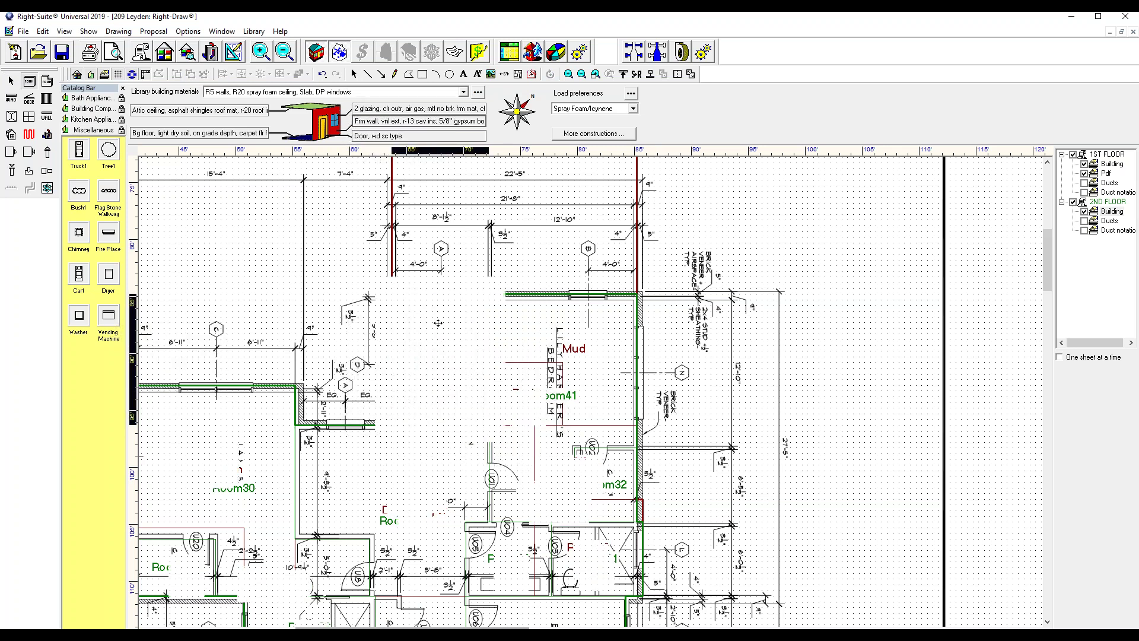
left_click(433, 487)
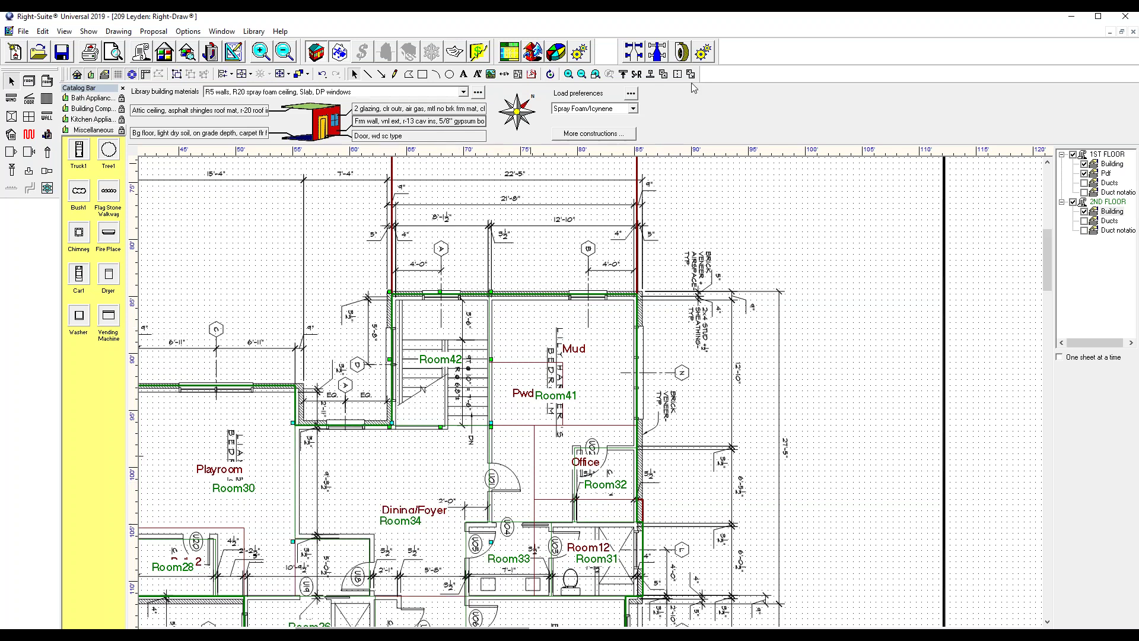
left_click(664, 74)
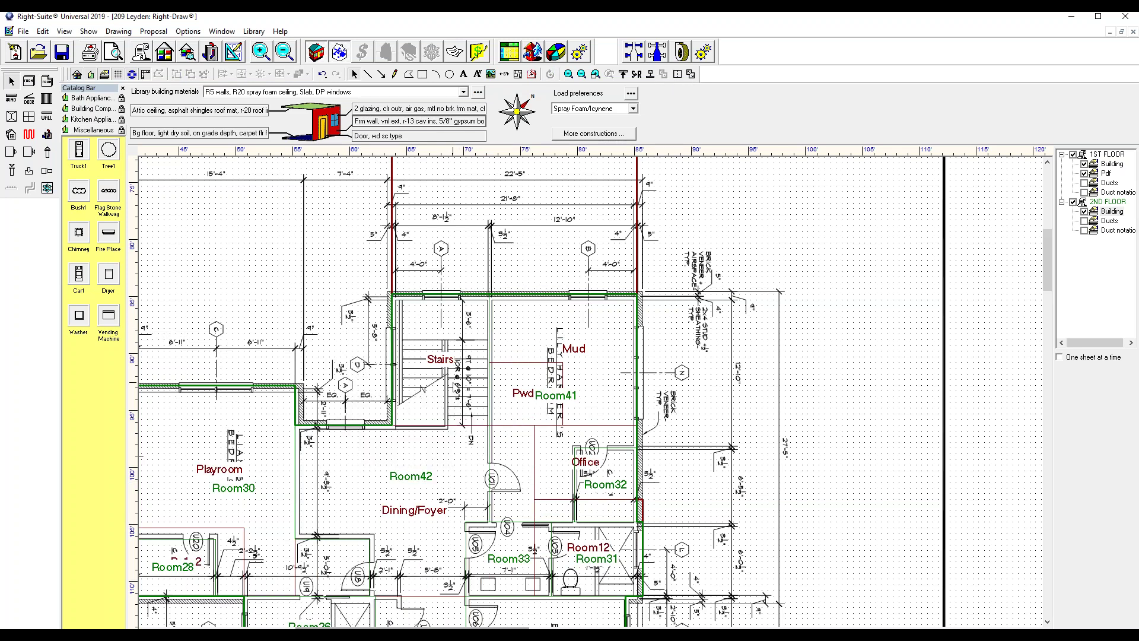
Hide the 1ST FLOOR sheet and align Room27's left edge with the outer wall of Room26 and Room17
scroll(350, 368, "down", 2)
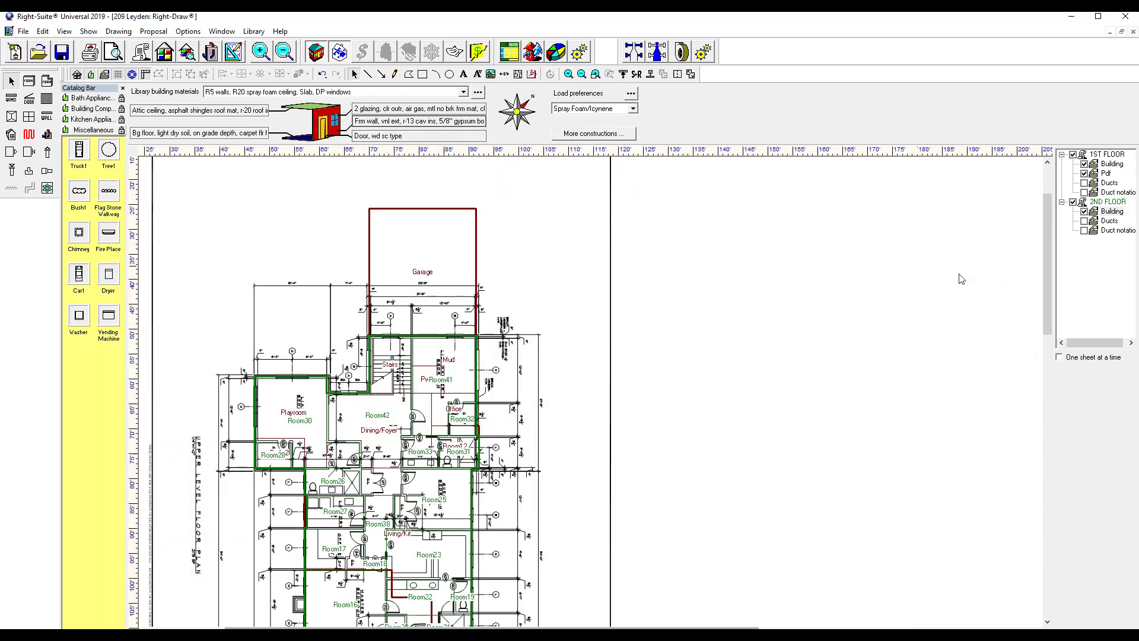
left_click(1075, 154)
scroll(394, 457, "down", 3)
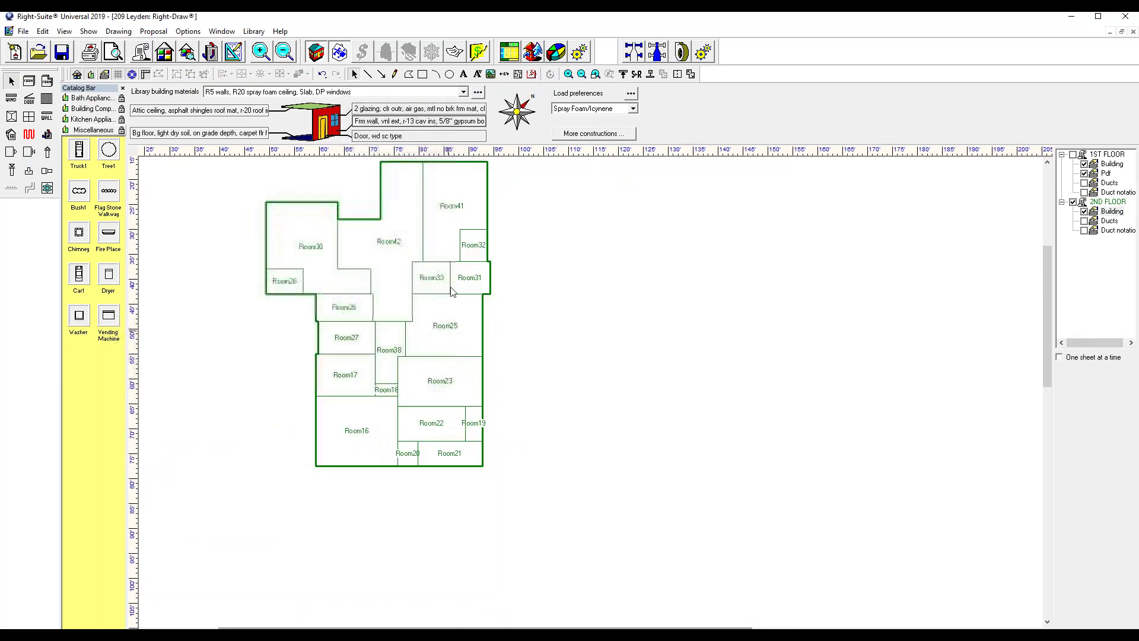
scroll(320, 337, "up", 3, "ctrl")
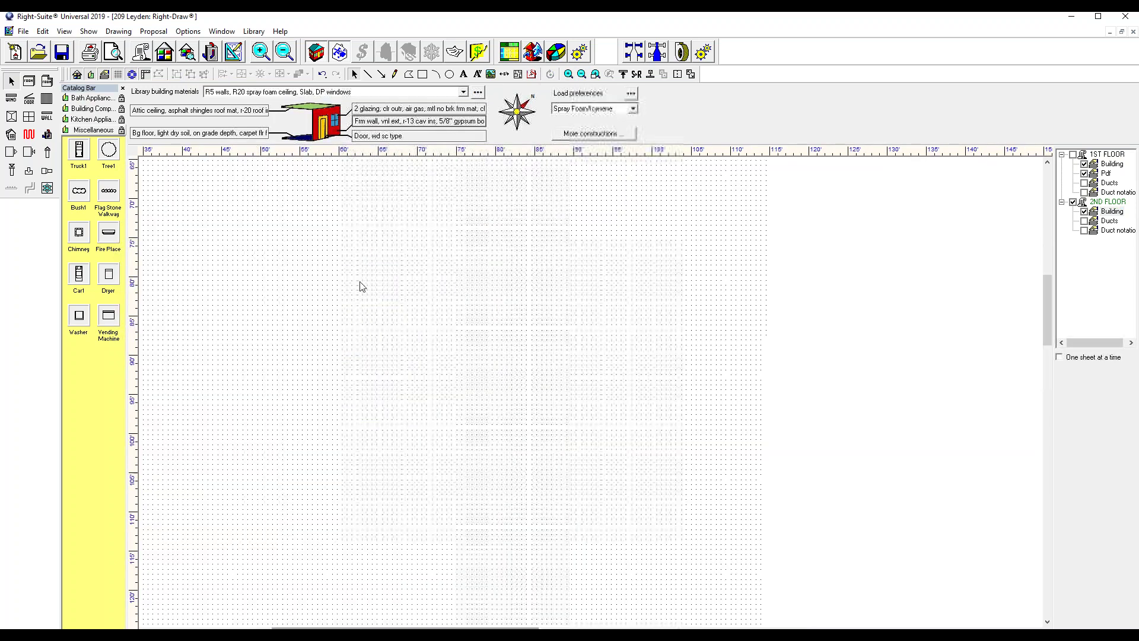
left_click(301, 335)
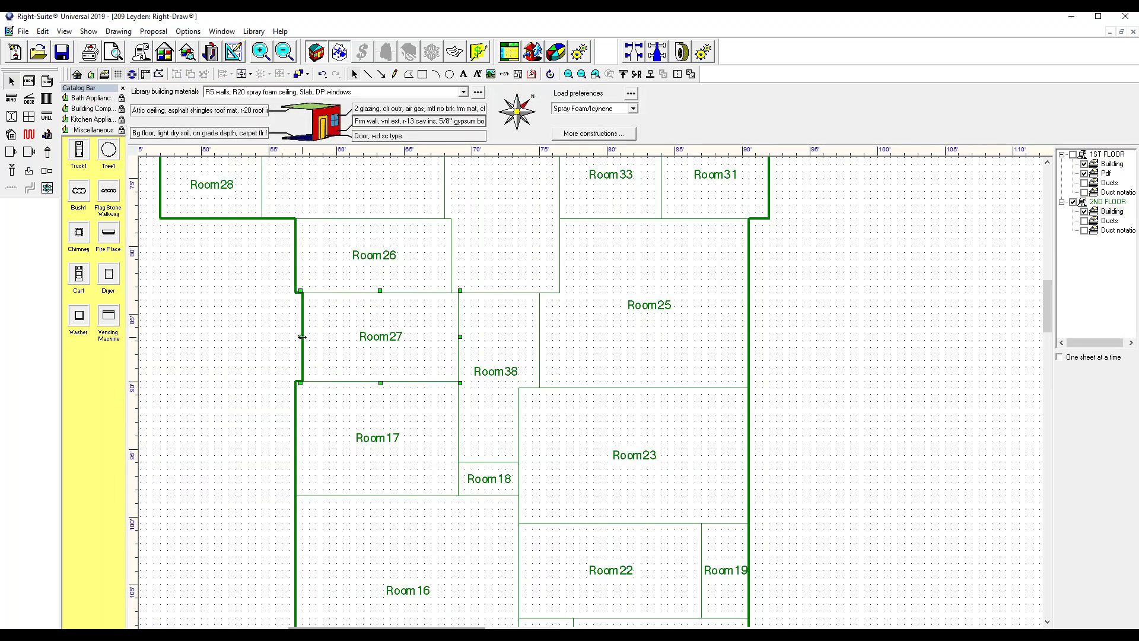
left_click_drag(301, 338, 295, 341)
left_click(258, 357)
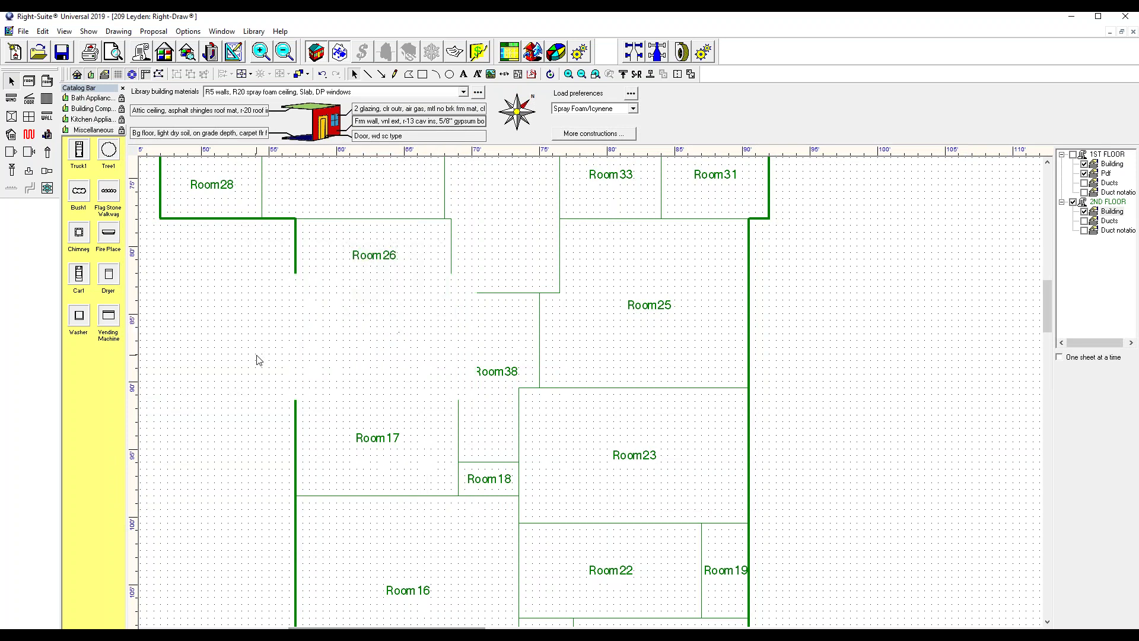
Show only the 1ST FLOOR sheet and replace its background plan with the PDF file swinney-a2 (1)
scroll(259, 356, "down", 2, "ctrl")
scroll(468, 338, "up", 2, "ctrl")
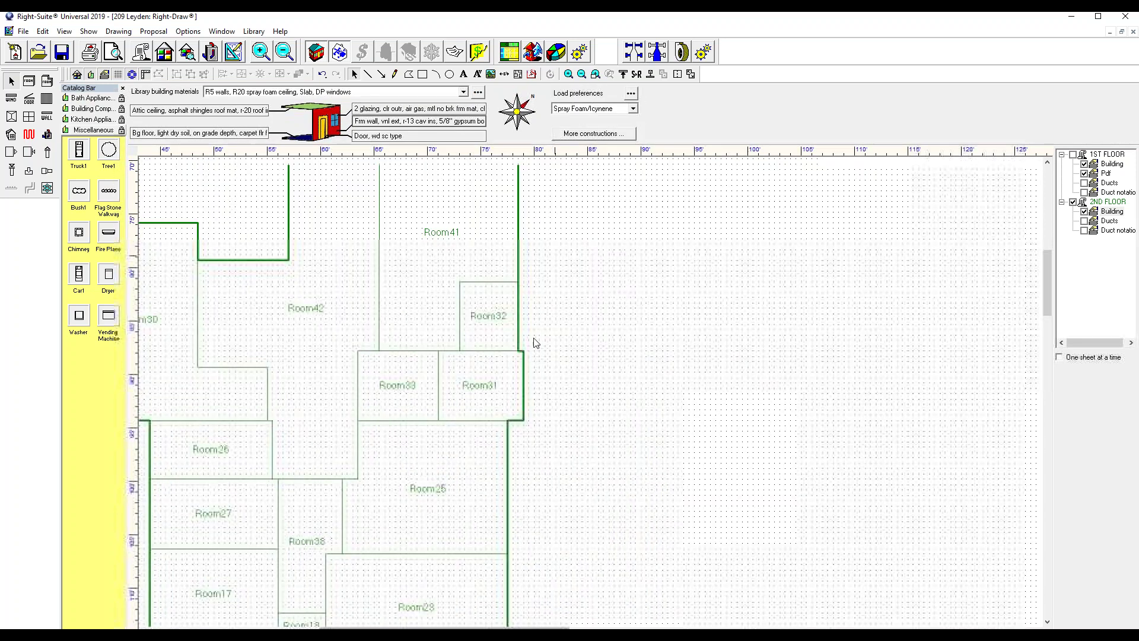
left_click(1074, 154)
left_click(1073, 202)
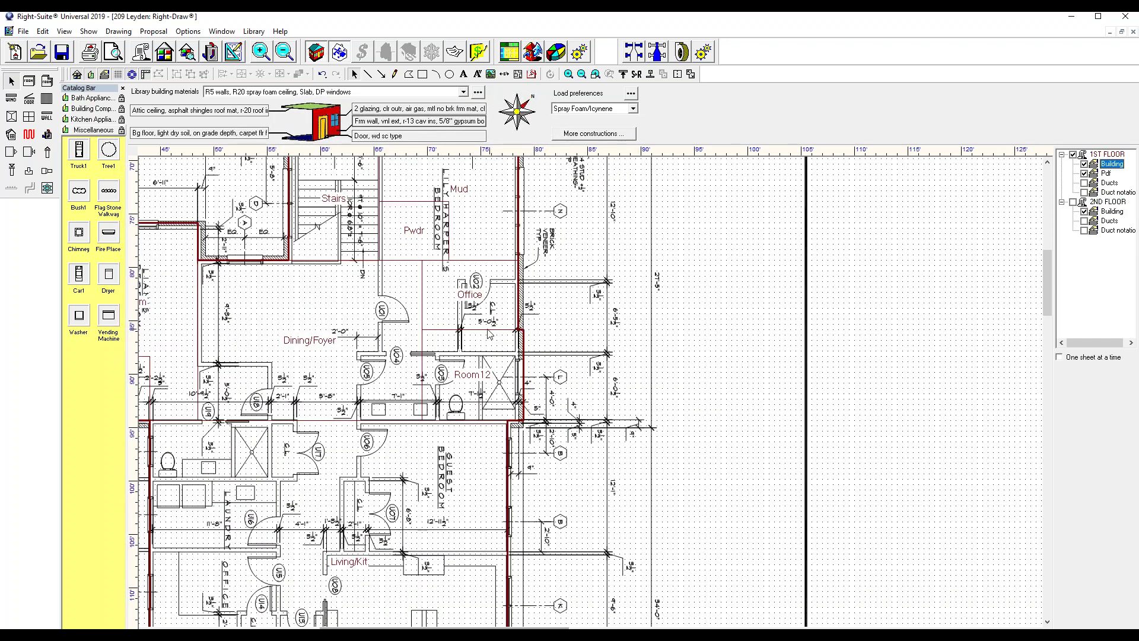
double_click(560, 284)
double_click(592, 317)
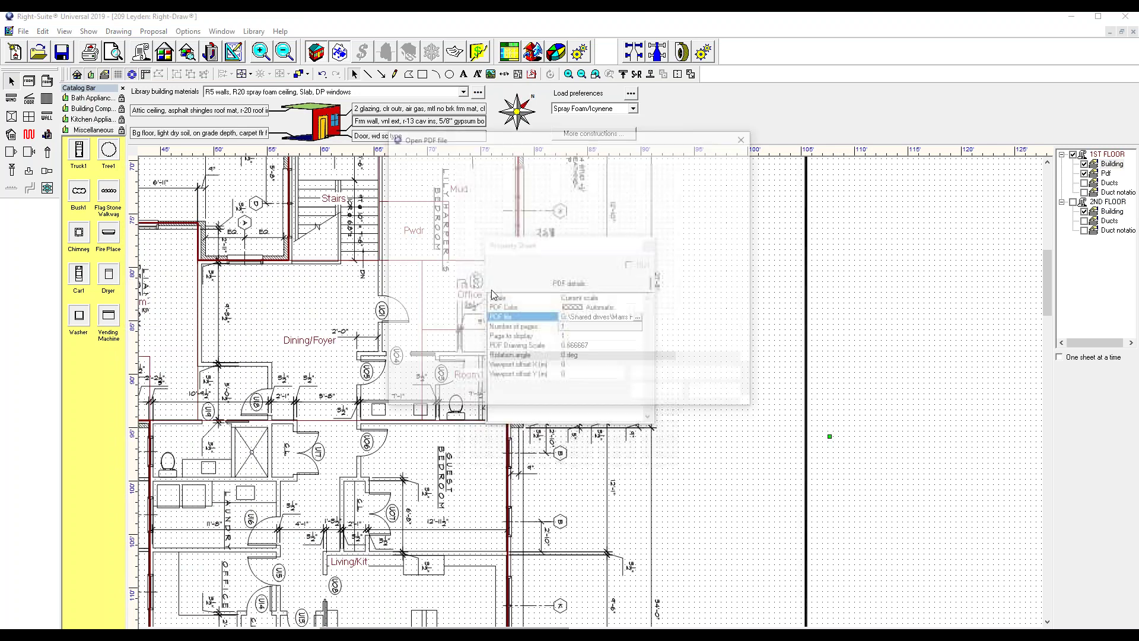
left_click(563, 211)
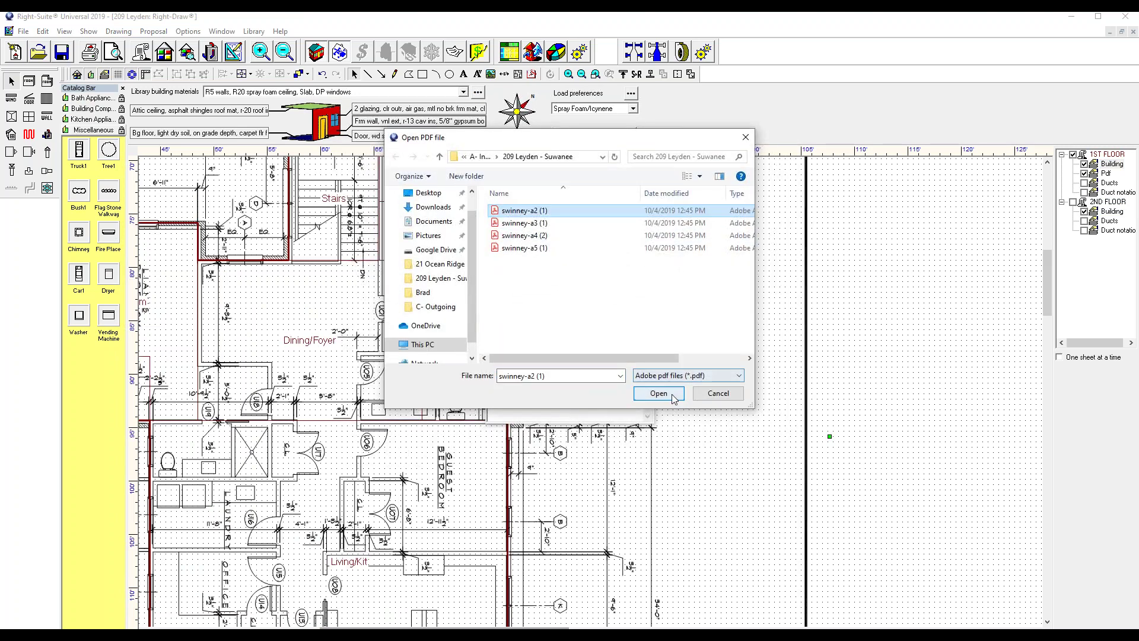
left_click(657, 393)
left_click(647, 245)
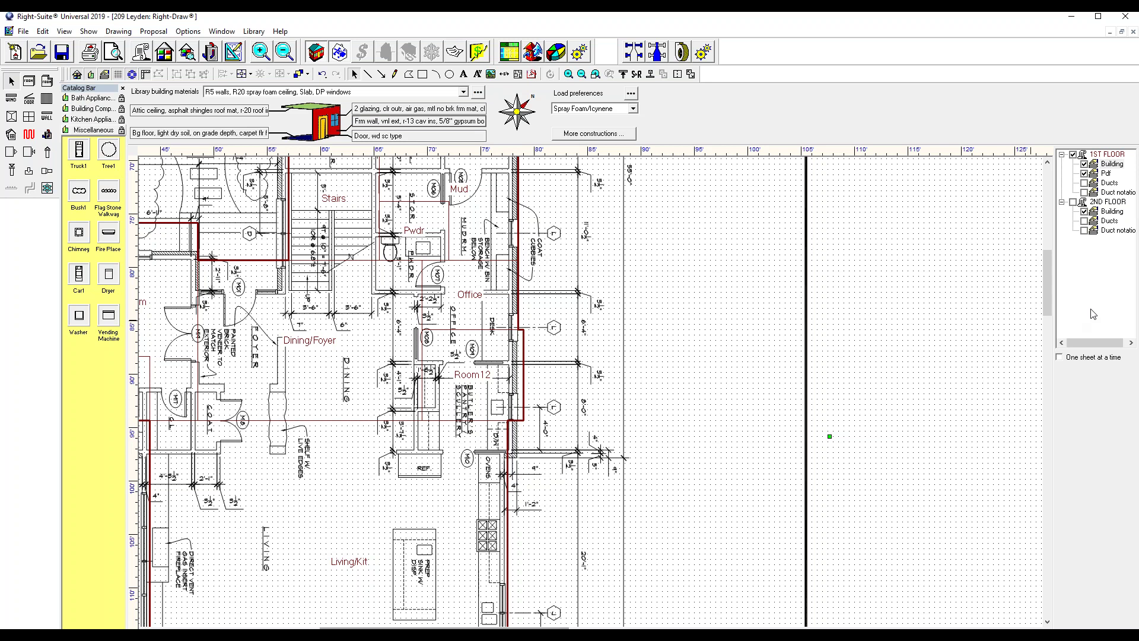
Move the first-floor PDF plan so its walls line up with the traced first-floor rooms
left_click(1084, 173)
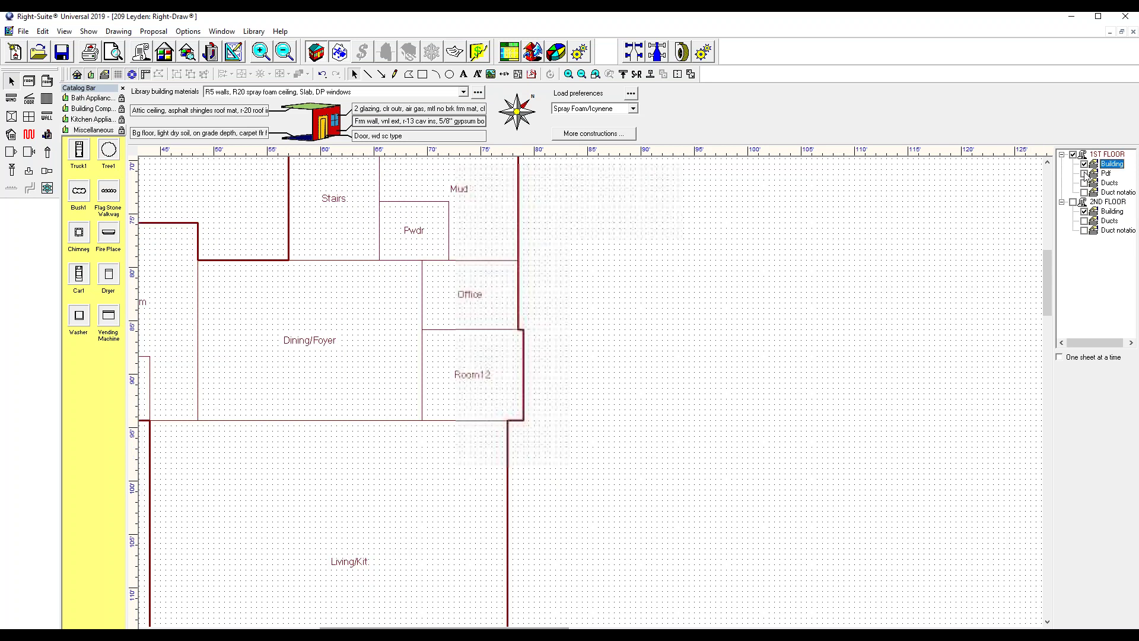
left_click(1084, 173)
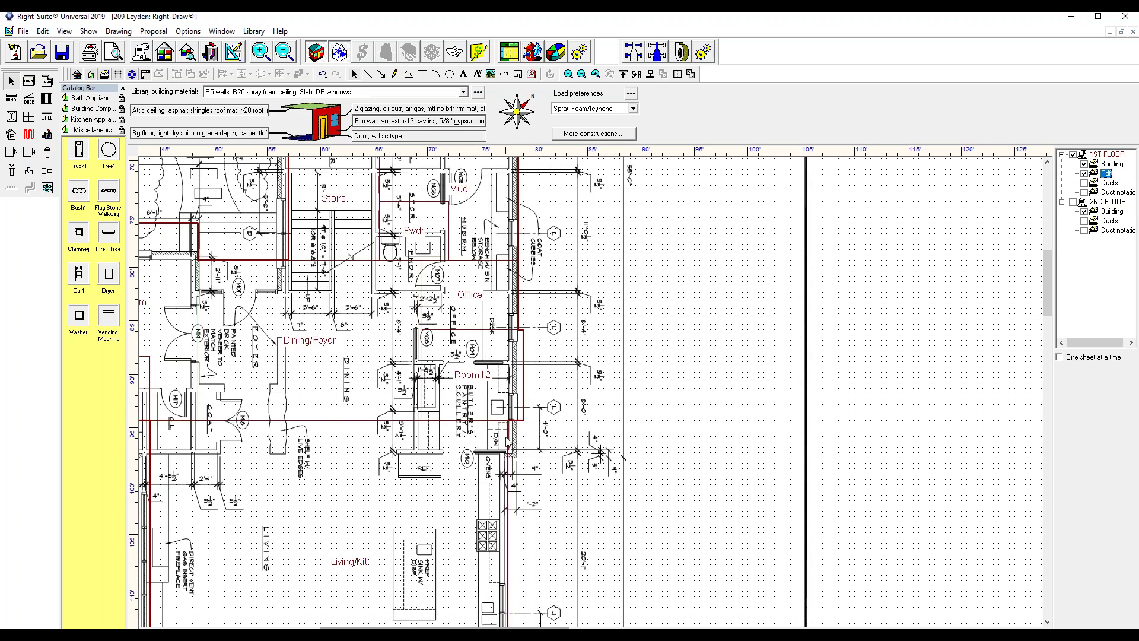
scroll(532, 380, "down", 1)
scroll(531, 384, "down", 1)
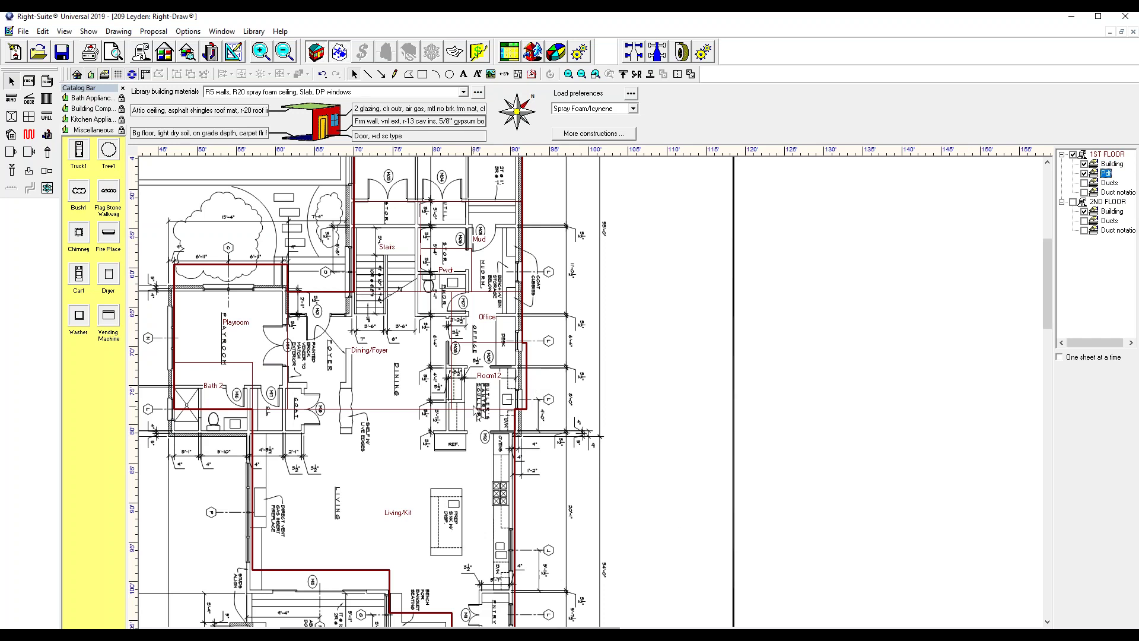
left_click(572, 488)
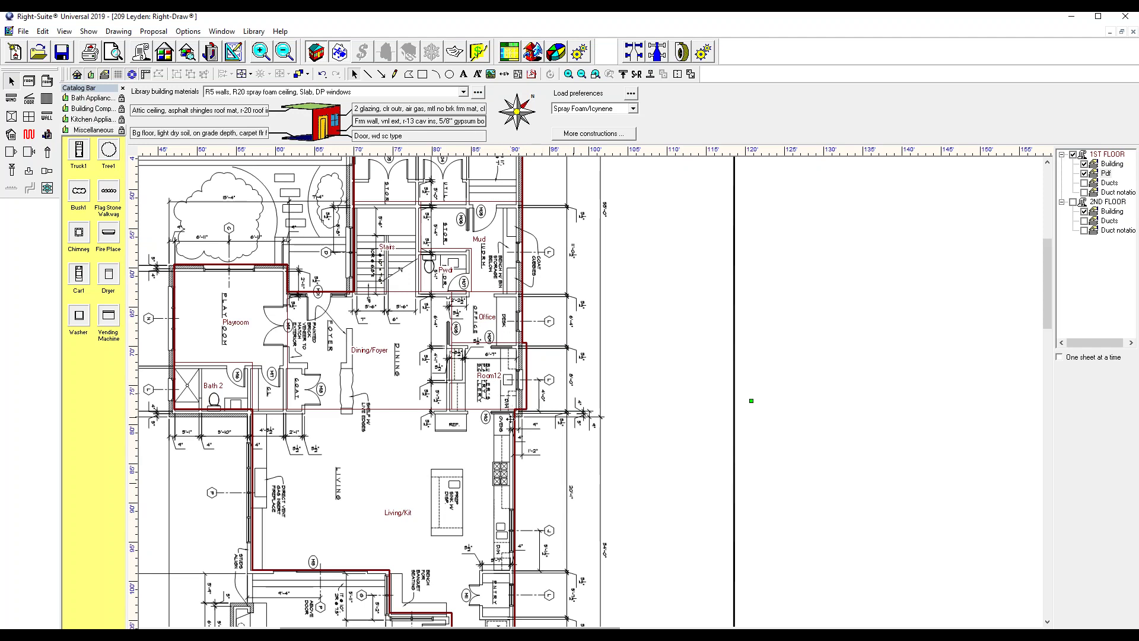
Hide the Pdf layer and align Room12's right edge with the Office's outer wall
left_click(513, 392)
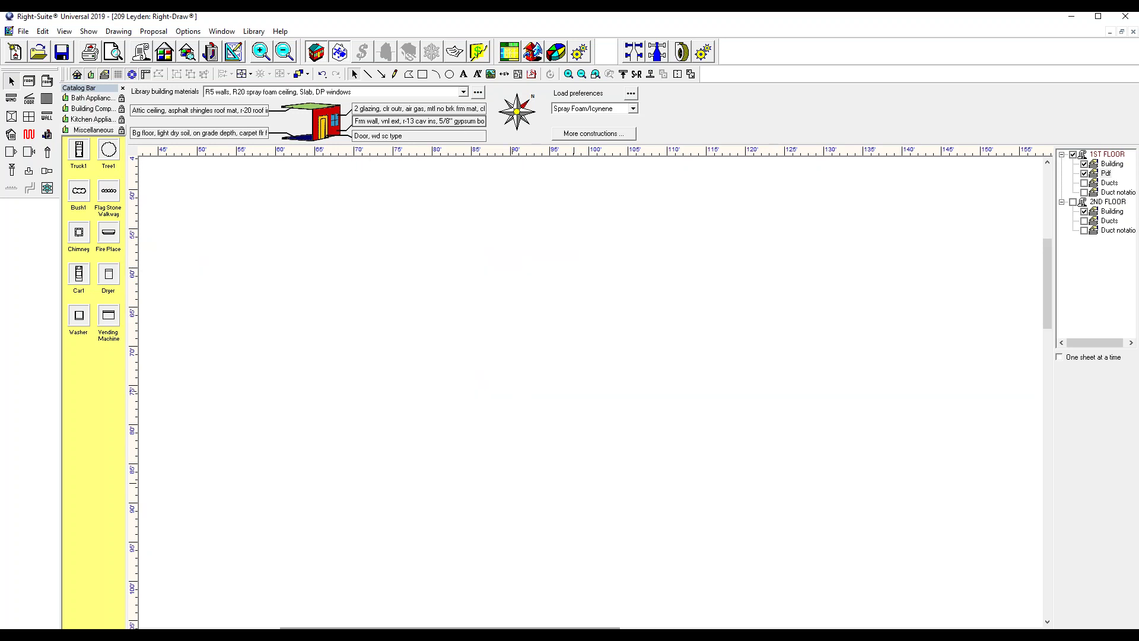
left_click(1084, 173)
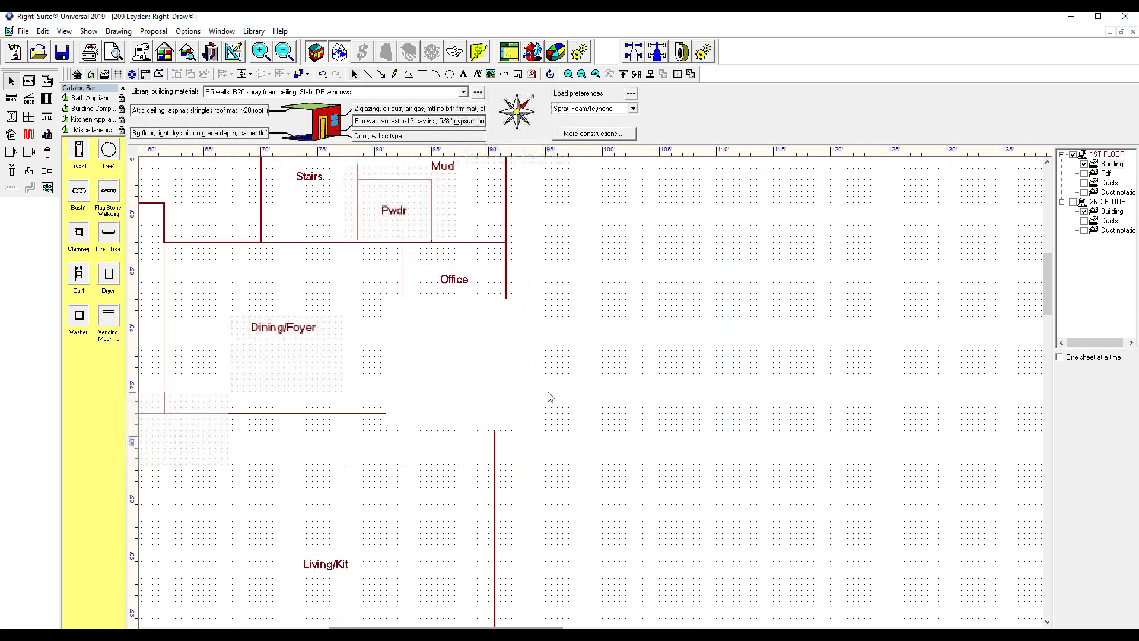
scroll(732, 330, "down", 1)
Show the 2ND FLOOR sheet and align Room31's right edge with the outer wall of Room12
left_click(1072, 202)
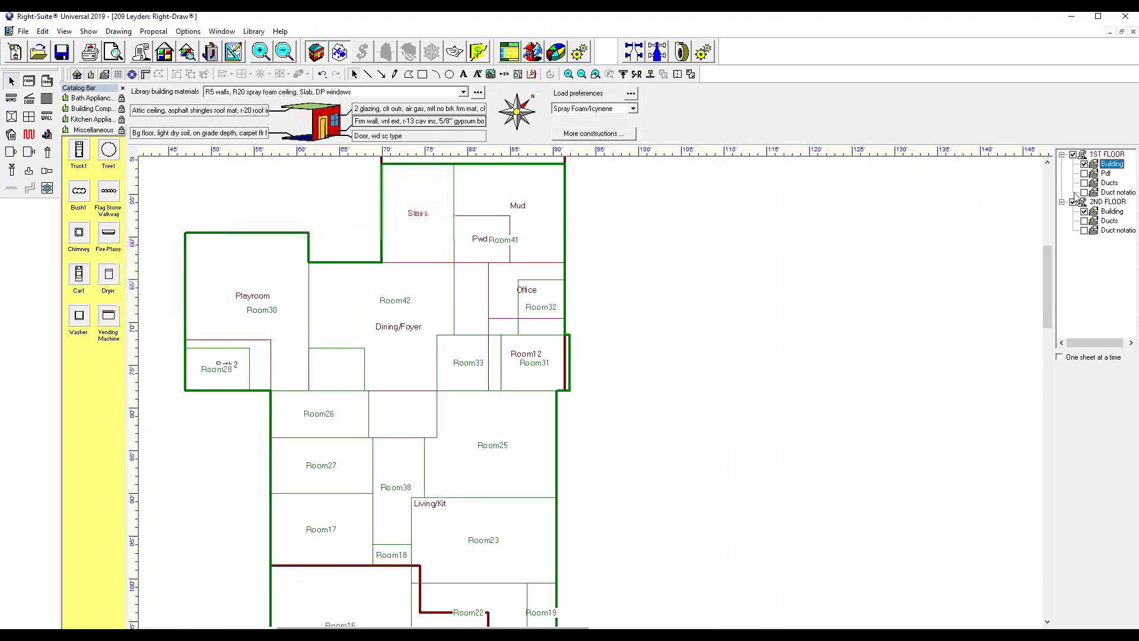
scroll(572, 376, "up", 1)
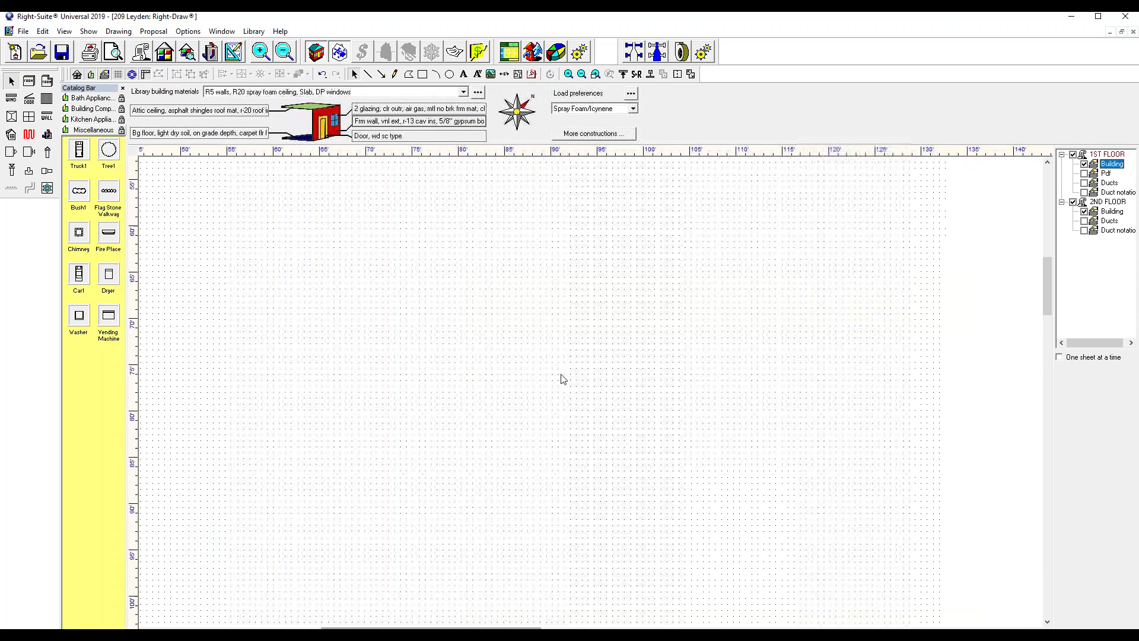
left_click(551, 376)
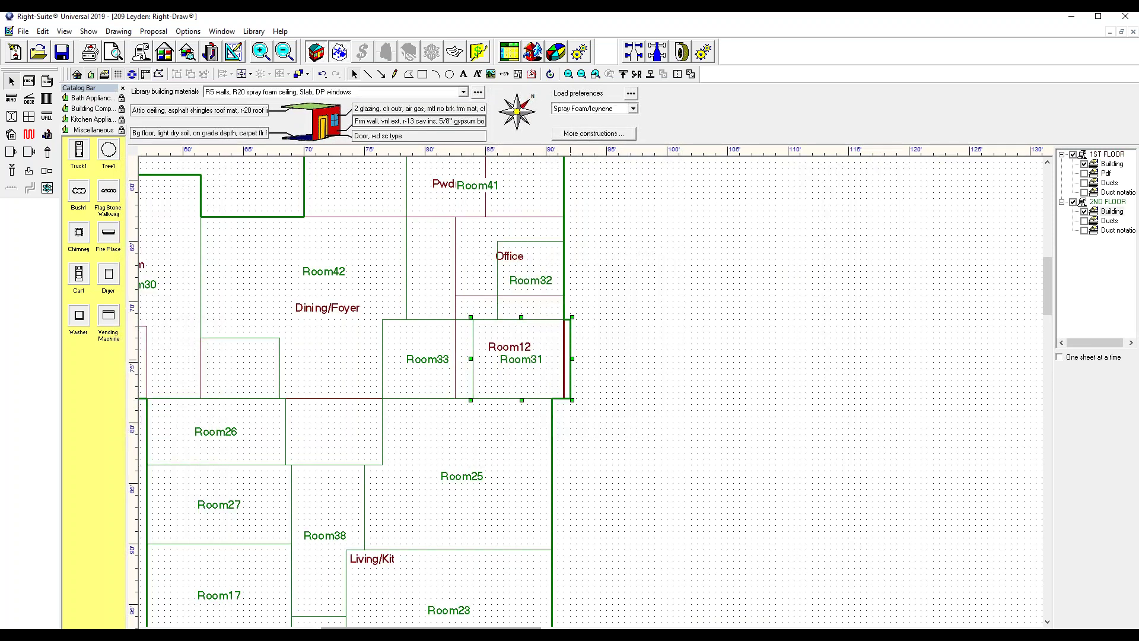
left_click_drag(572, 400, 564, 398)
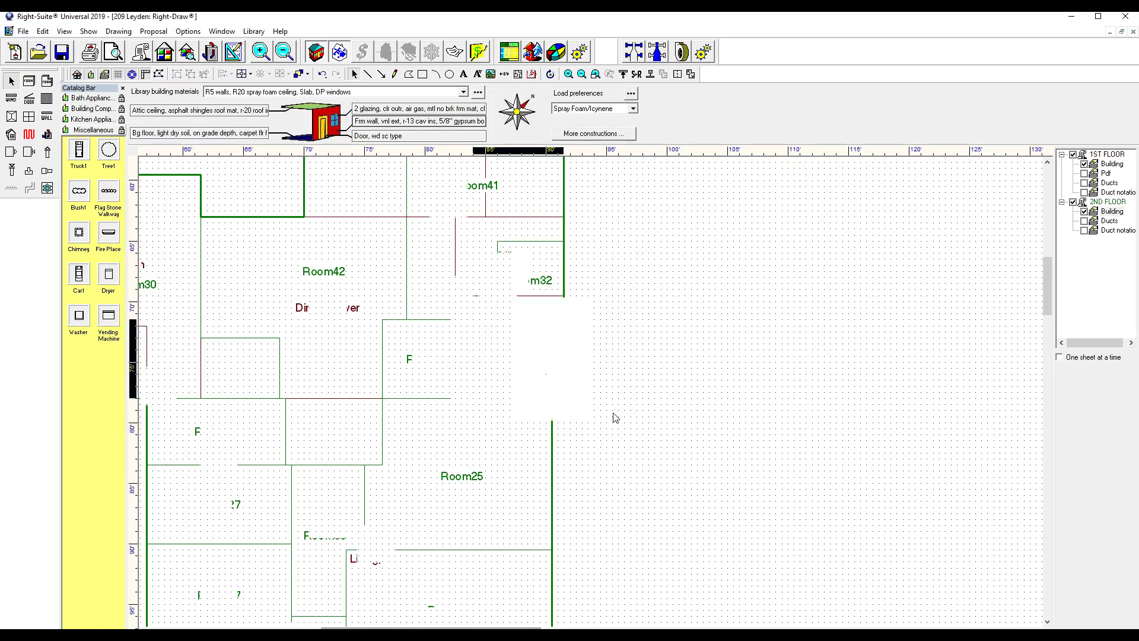
Hide the 1ST FLOOR sheet so only the second-floor rooms are shown
scroll(537, 412, "down", 4)
scroll(379, 363, "down", 2)
middle_click_drag(386, 348, 436, 385)
left_click(1072, 154)
scroll(704, 337, "down", 5)
middle_click_drag(430, 492, 444, 302)
scroll(432, 356, "up", 5)
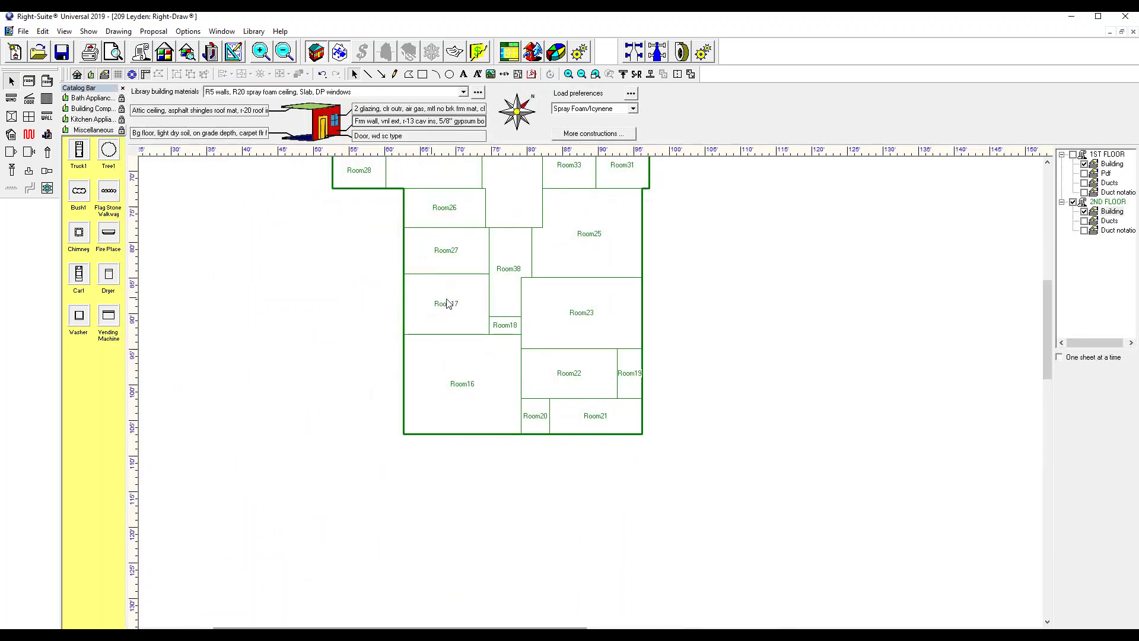
Merge hall rooms Room38 and Room18 into Room42 on the second floor
middle_click_drag(521, 204, 500, 319)
left_click(485, 440)
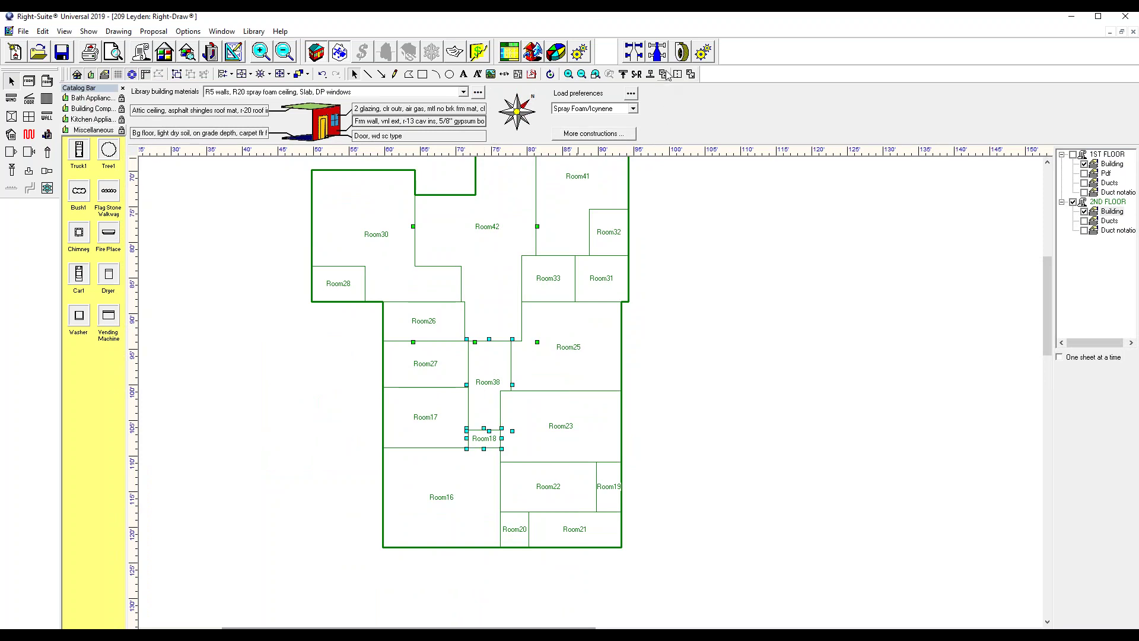
key("Delete")
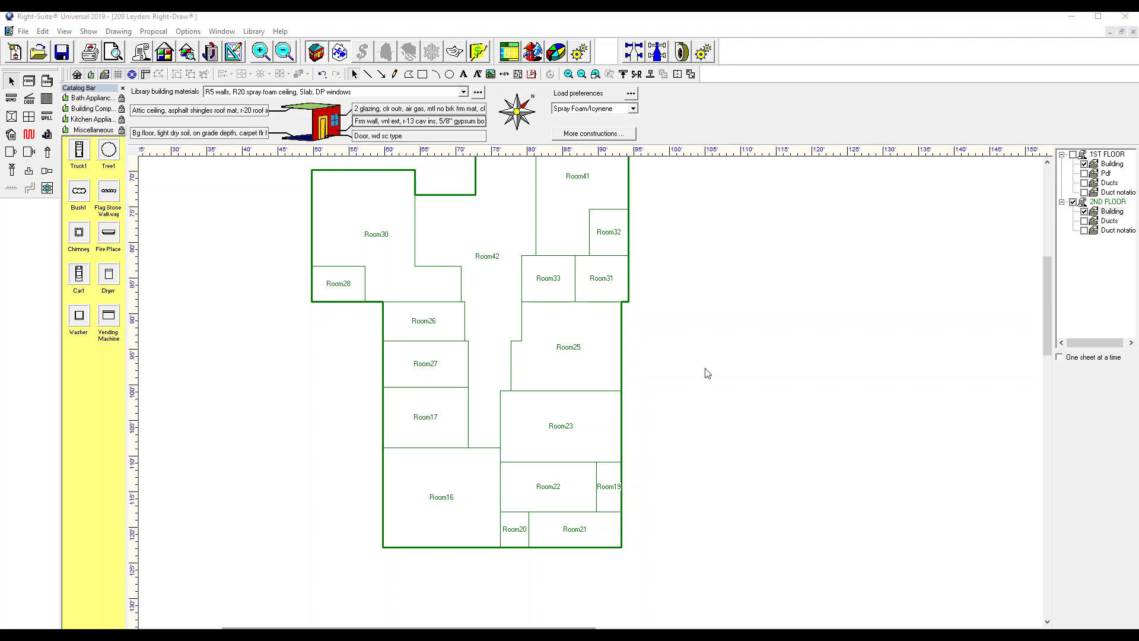
Rename the second-floor bedrooms Room30 and Room41 after their respective occupants
middle_click_drag(402, 202, 332, 295)
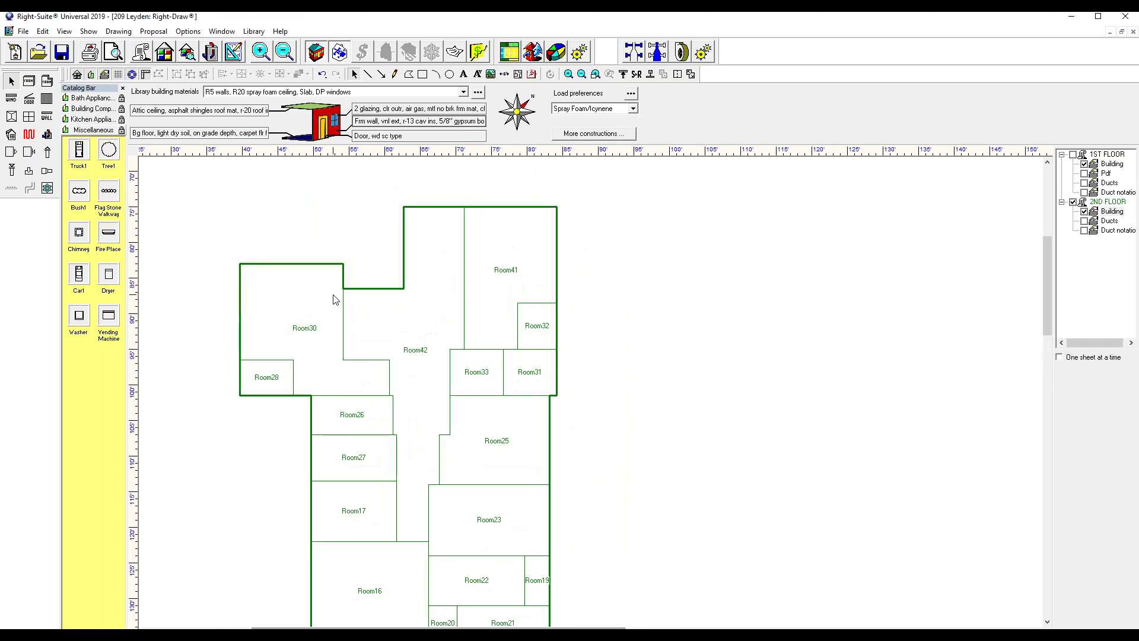
scroll(307, 367, "up", 1)
left_click(304, 330)
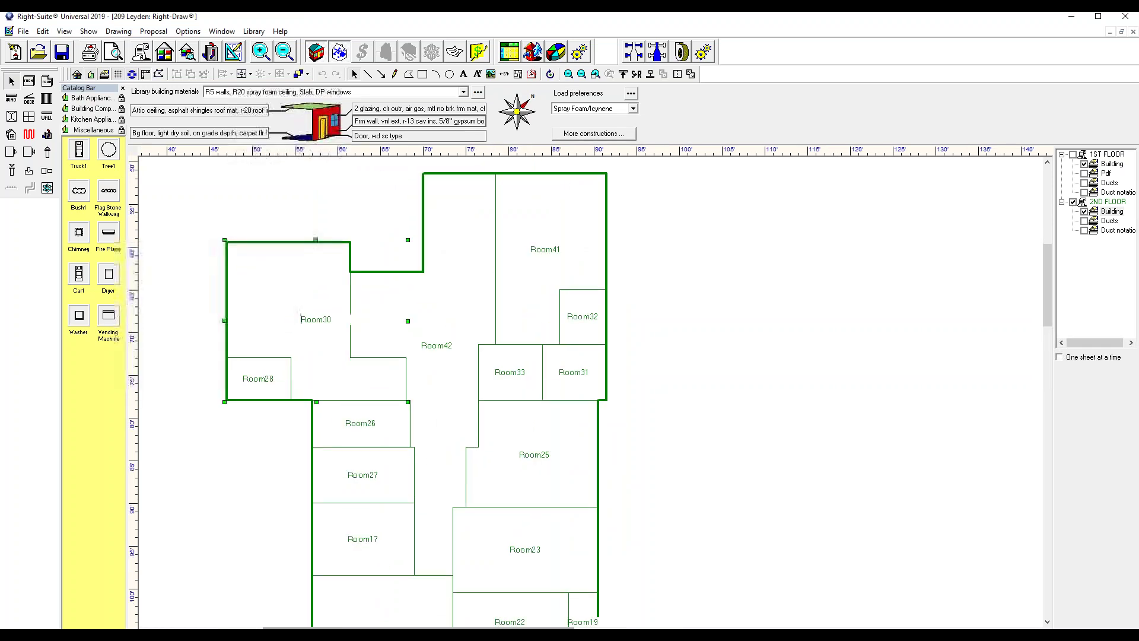
type("Liams's Room")
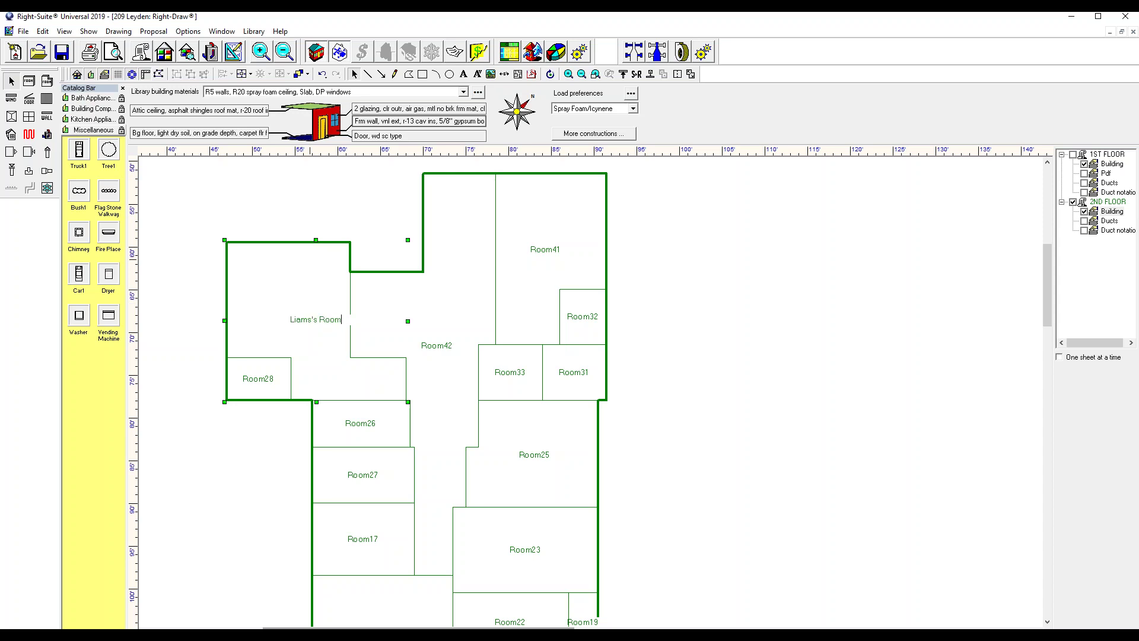
left_click(277, 194)
double_click(560, 250)
type("Lily's Room")
left_click(694, 301)
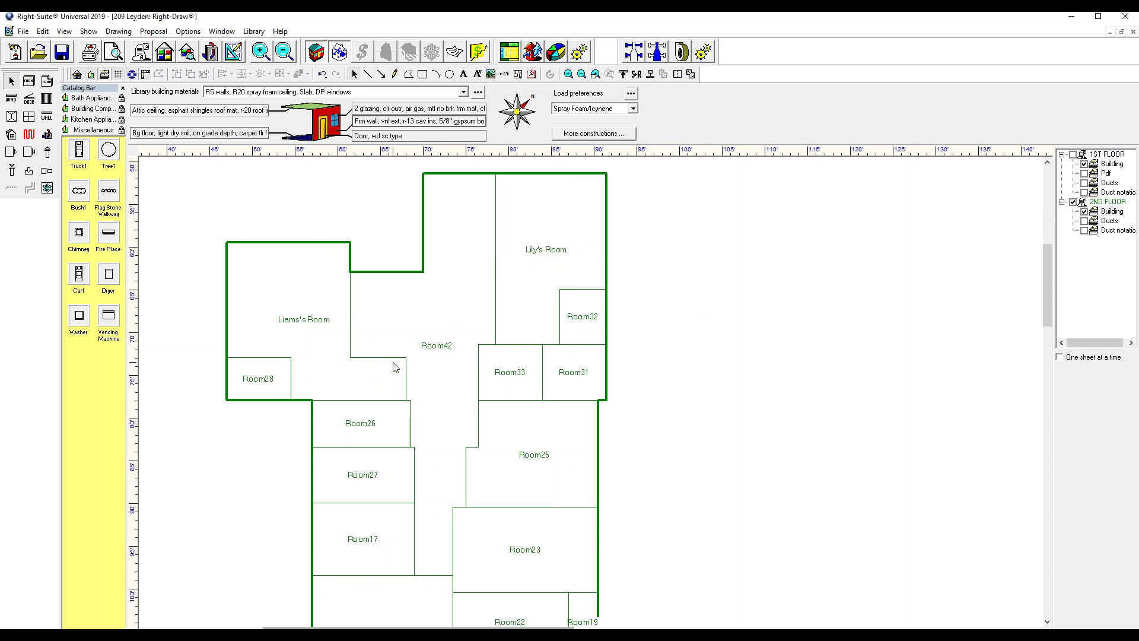
Rename the merged hall Room42 as Stairs/Hall
double_click(437, 346)
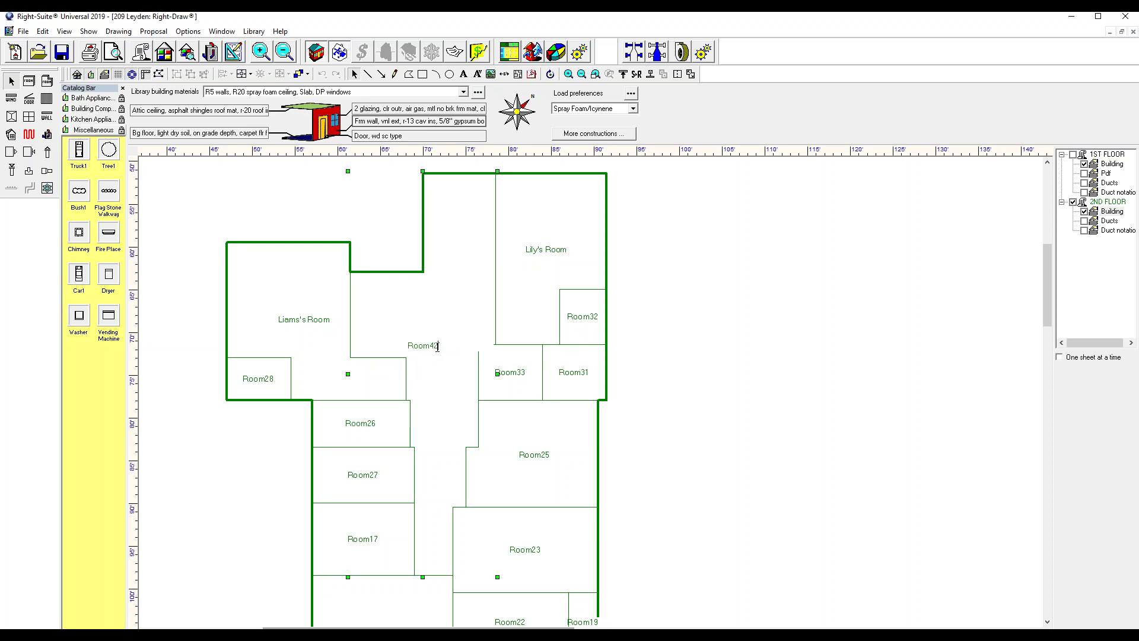
type("Stairs/Halls")
key("BackSpace")
key("Return")
Rename Room28 as L WIC and Room26 as L Bath
double_click(267, 382)
type("LWIC")
double_click(362, 423)
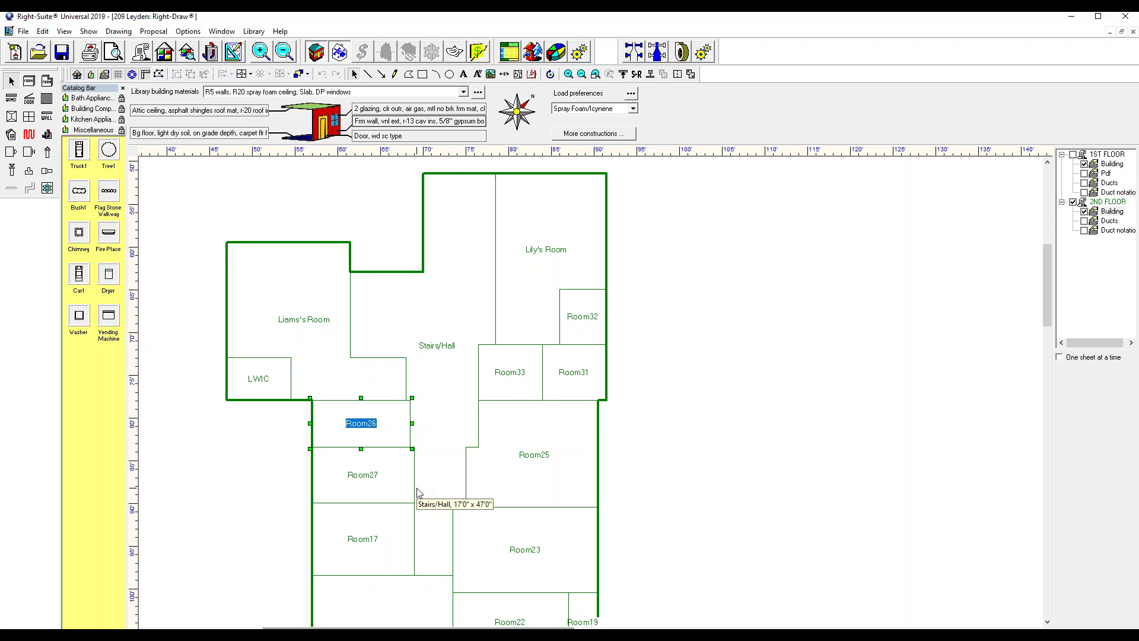
type("L Bath")
left_click(858, 438)
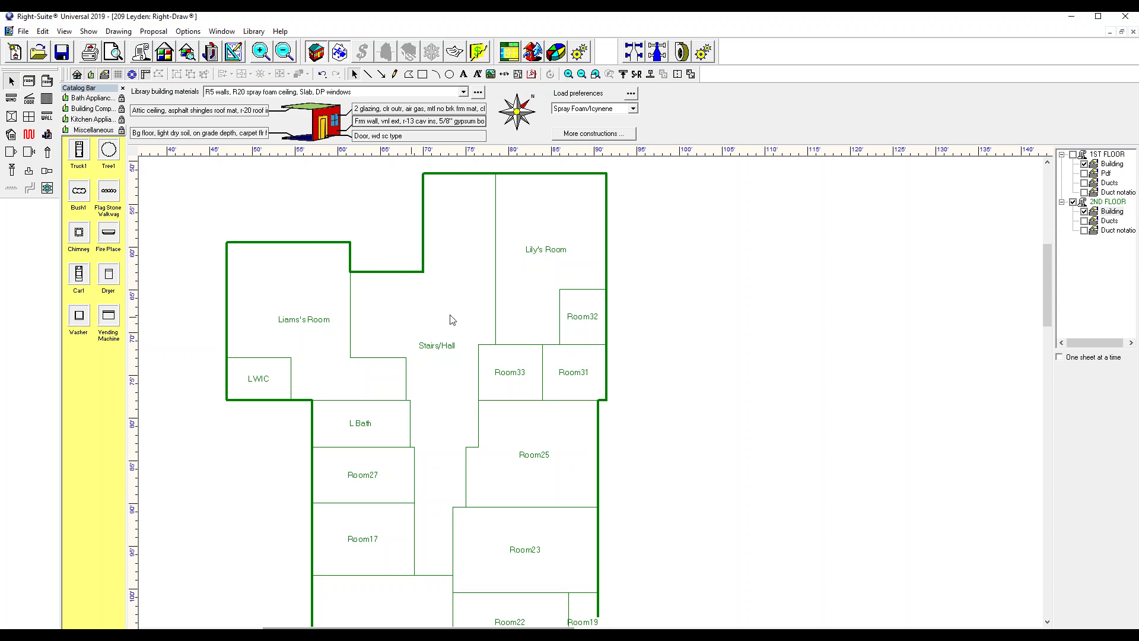
Rename Room32 as the WIC with its occupant's name and Room31 as Bath 2 B
left_click(591, 320)
type("Lily WIC")
left_click(570, 375)
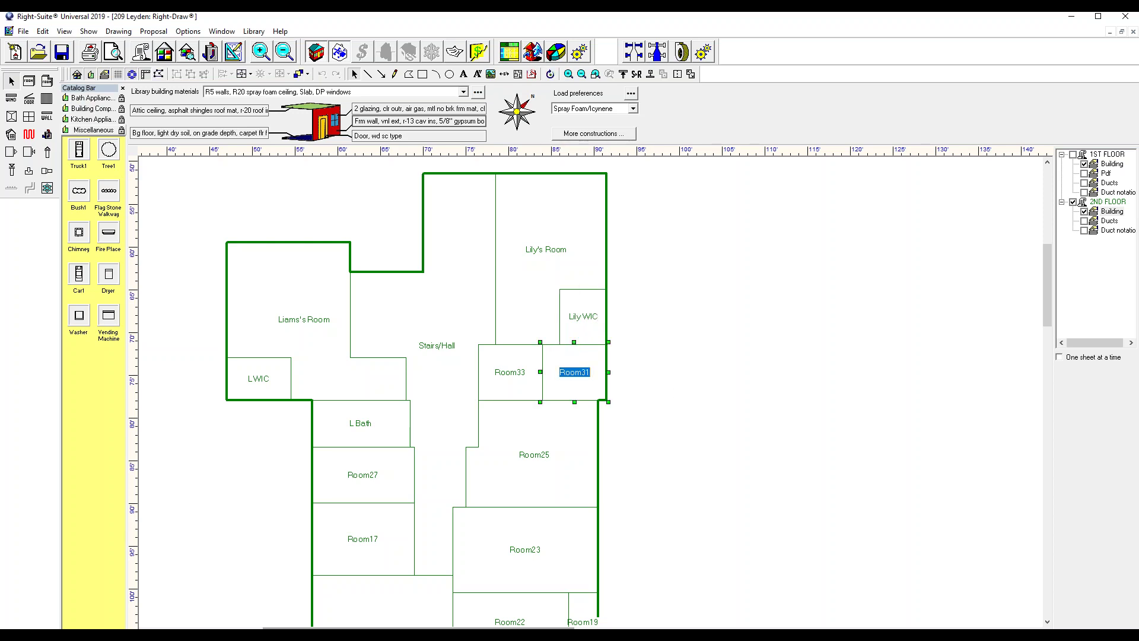
type("Bath 2 B")
Rename Room33, beside Bath 2 B, as Bath 2 A
left_click(510, 374)
left_click(511, 372)
type("Bath 2 A")
key("Return")
Rename Room25 as G Bed and Room27 as Laundry
scroll(623, 475, "down", 3)
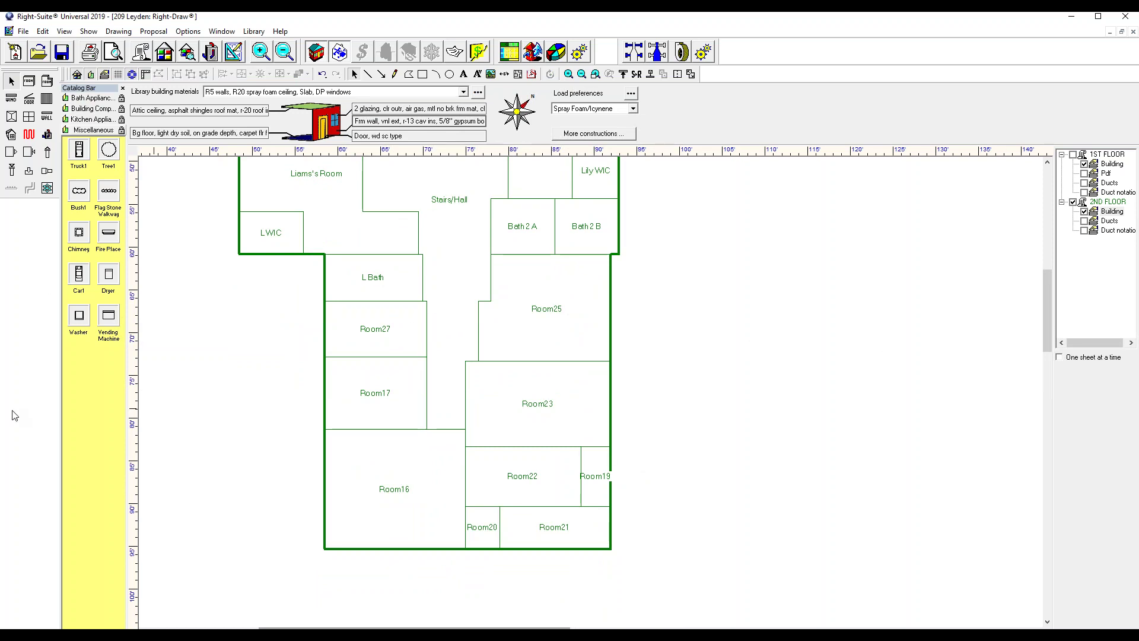
double_click(541, 312)
type("G Bed")
left_click(674, 373)
double_click(382, 330)
type("Laundry")
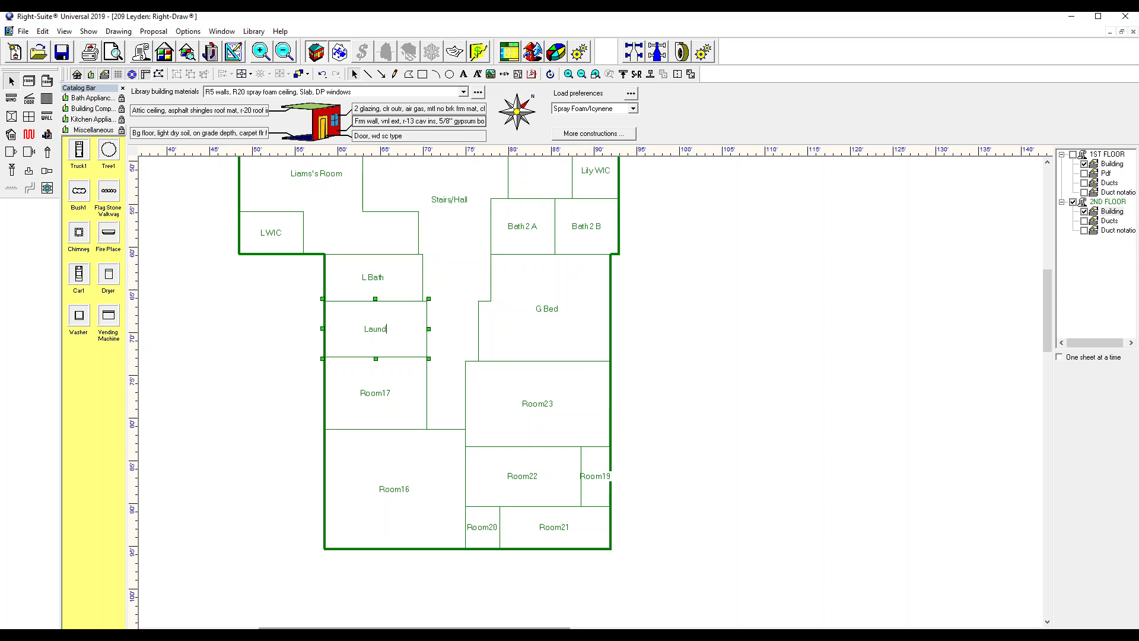
left_click(700, 396)
Try to rename Room17, below the Laundry, as Office
double_click(374, 393)
double_click(374, 393)
key("Delete")
type("Office")
left_click(690, 425)
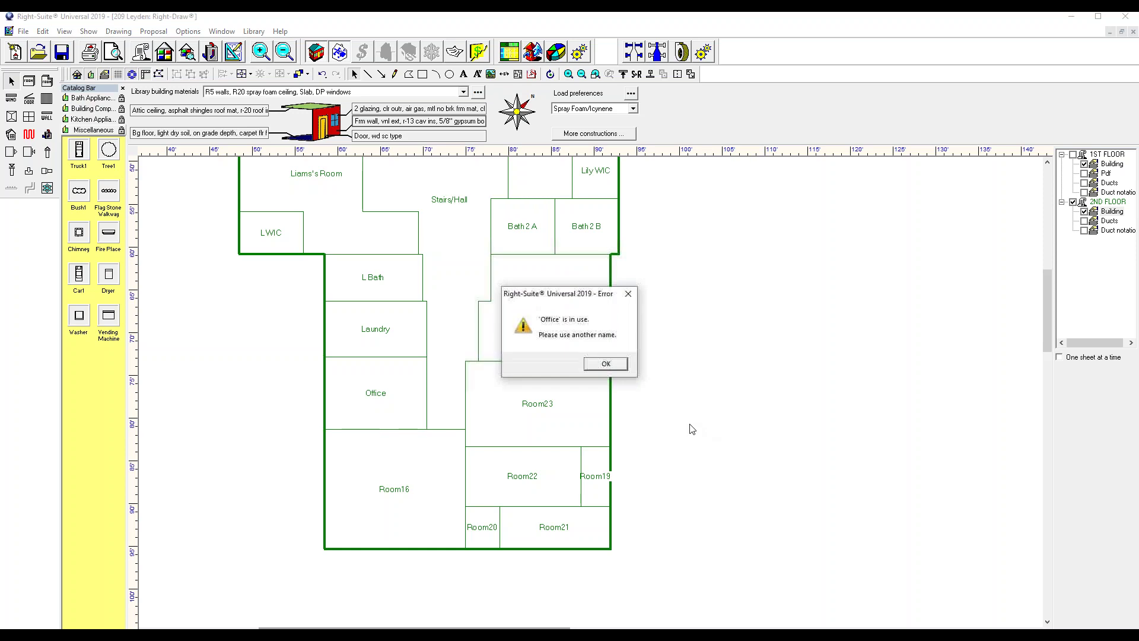
left_click(605, 363)
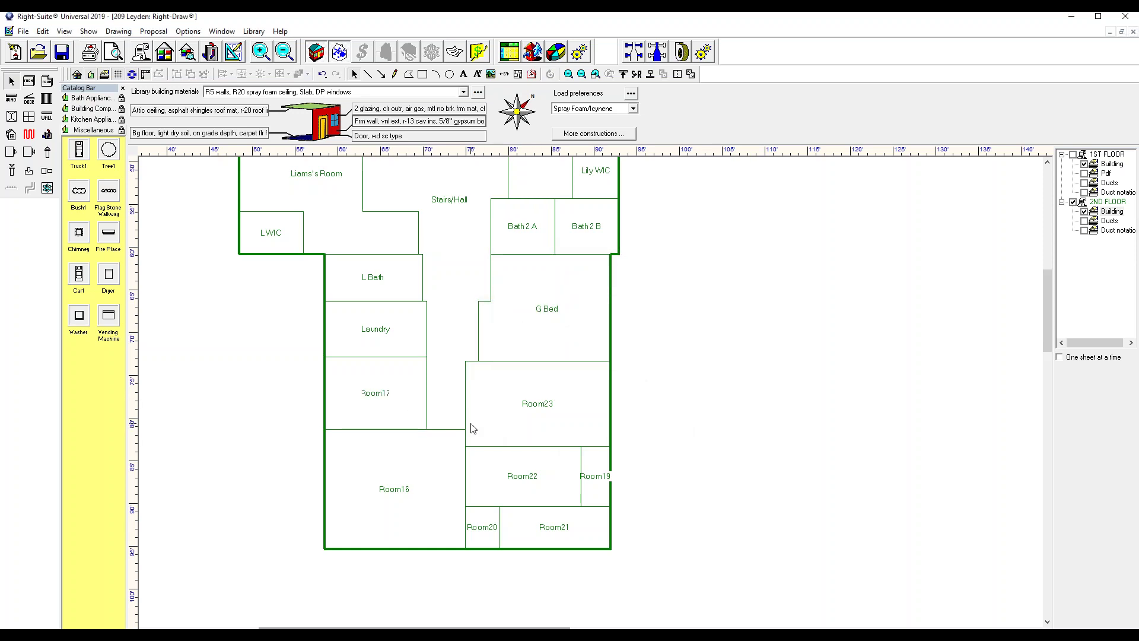
Rename Room17, below the Laundry, as Office 2
left_click(398, 397)
left_click(385, 394)
type("Office 2")
left_click(631, 425)
Rename Room23, below G Bed, as M WIC
left_click(501, 384)
left_click(537, 403)
key("BackSpace")
left_click(543, 398)
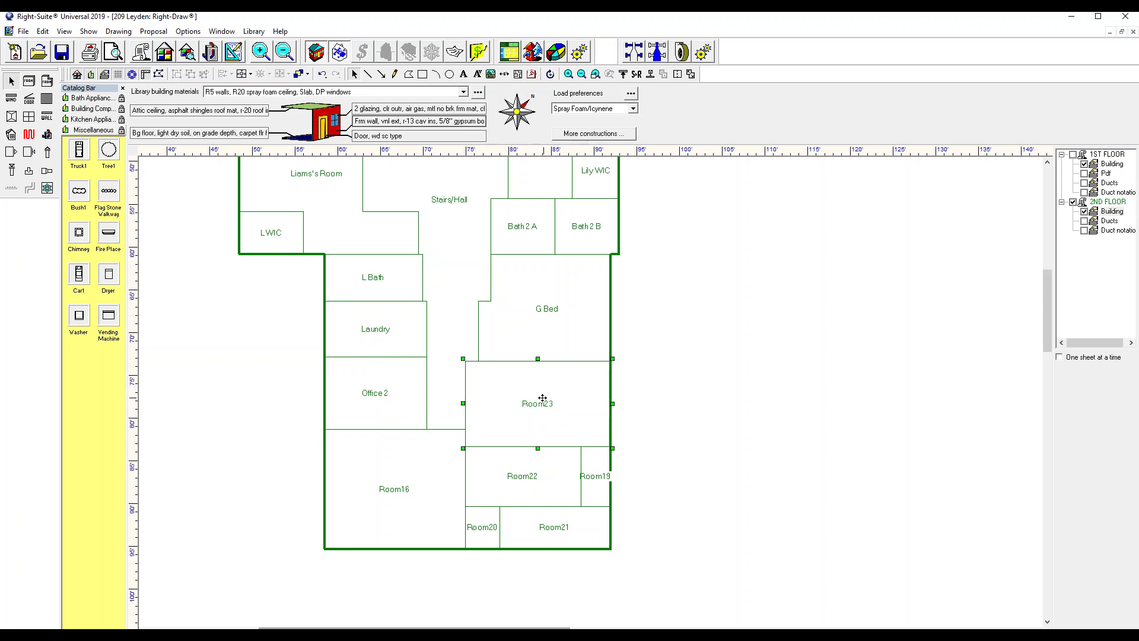
left_click(542, 401)
type("M WIC")
Merge Room20 into Room16 and name the combined room M Bed
middle_click_drag(474, 468, 465, 386)
scroll(515, 438, "up", 3)
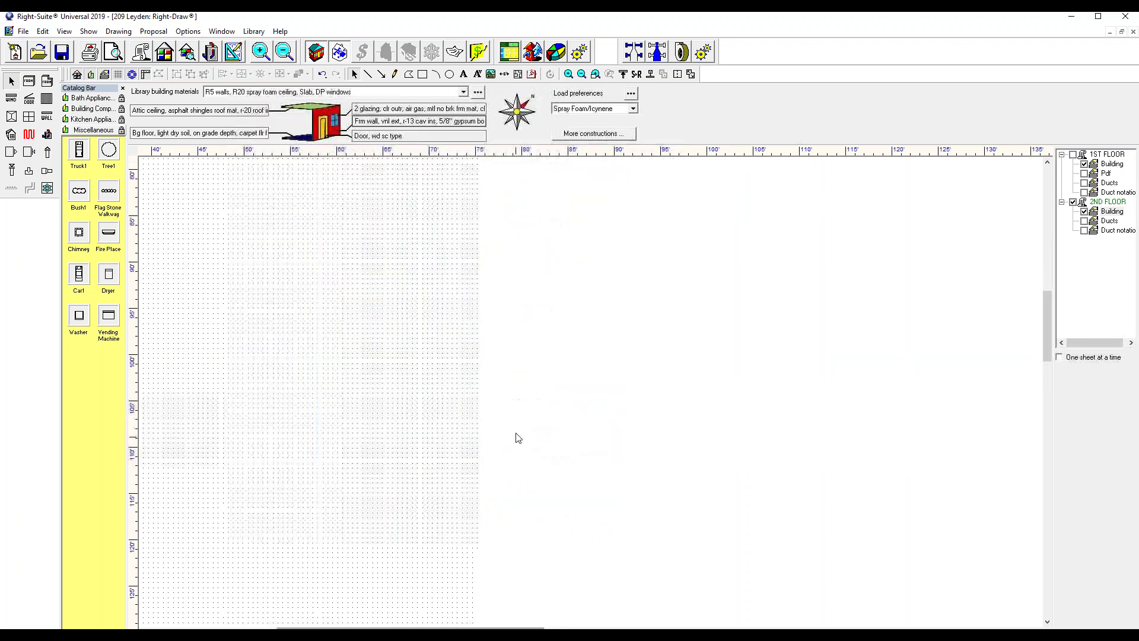
left_click(422, 457)
left_click(473, 438, "shift")
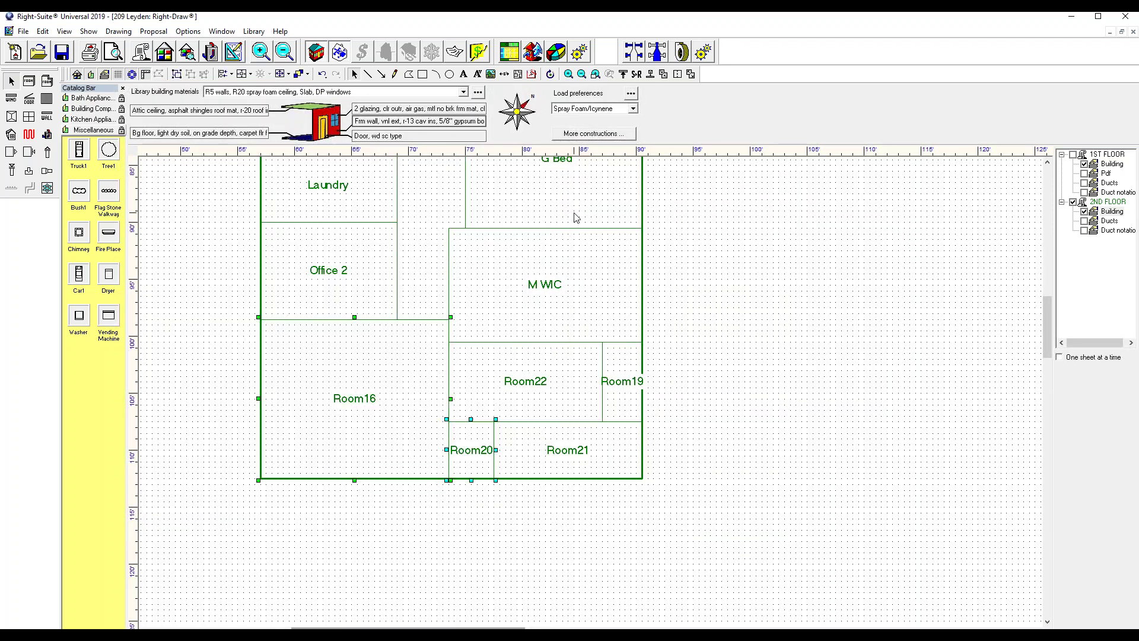
left_click(663, 74)
double_click(376, 412)
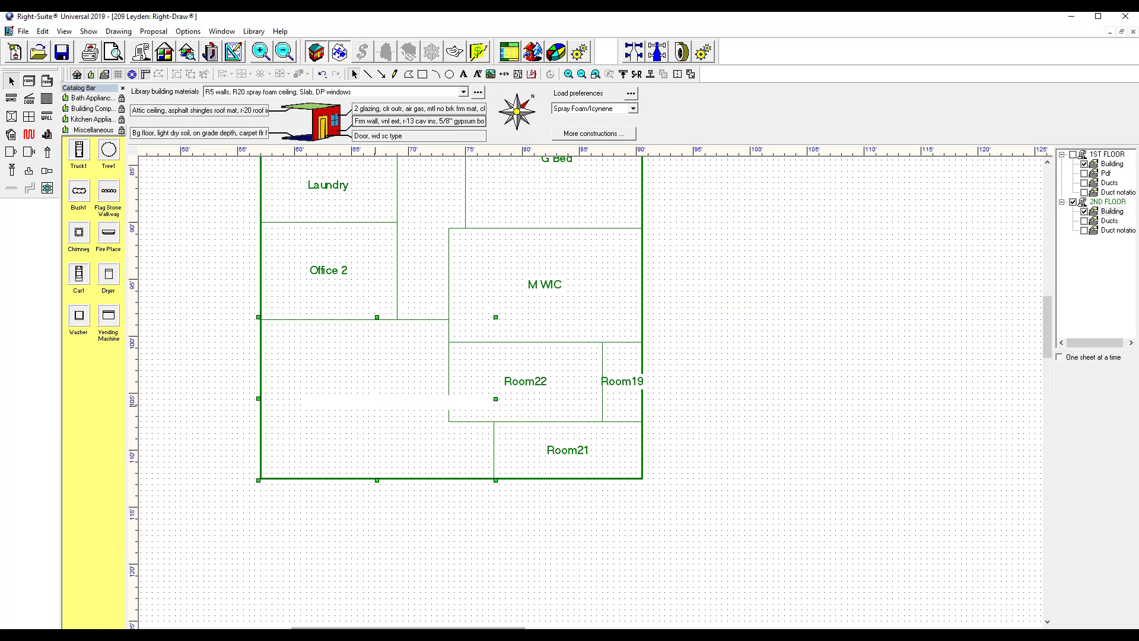
type("M Bed")
left_click(728, 421)
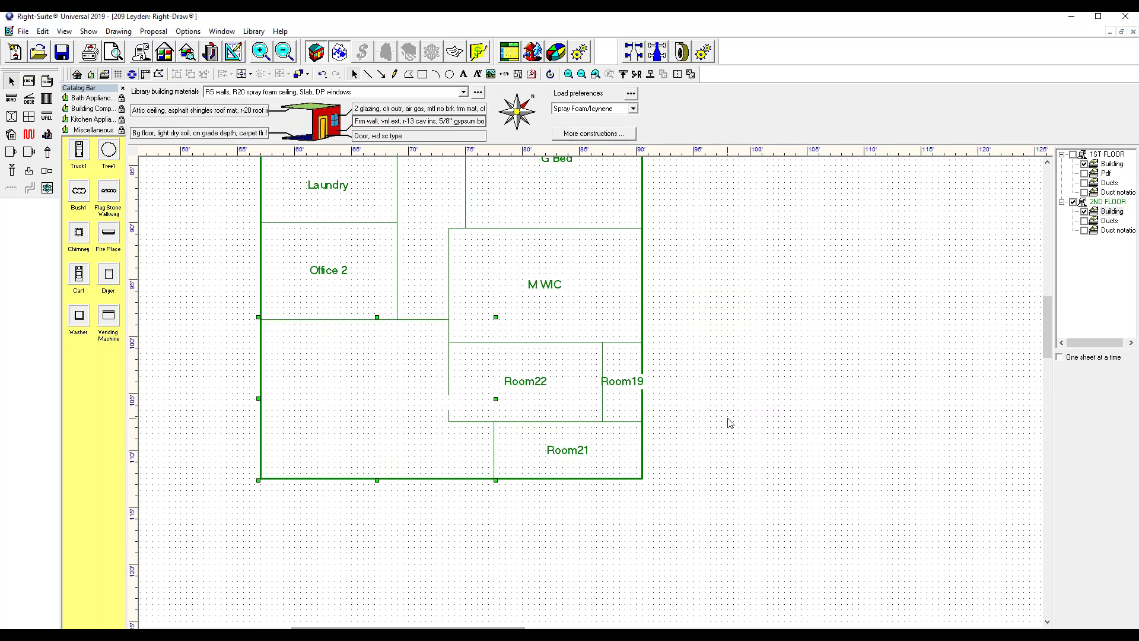
Rename the small Room19 beside Room22 as M WC
double_click(626, 390)
left_click(697, 406)
left_click(603, 363)
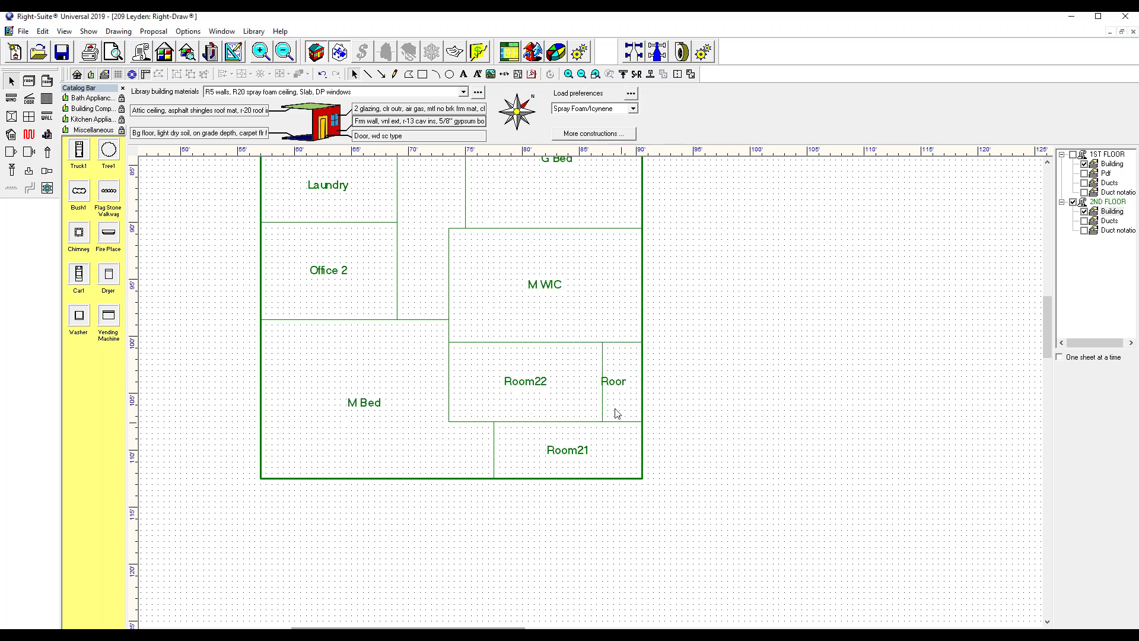
double_click(623, 384)
double_click(620, 379)
type("M WC")
key("Return")
left_click(712, 437)
Merge Room21 with Room22 and name the combined room M Bath
left_click(556, 418)
left_click(556, 412, "shift")
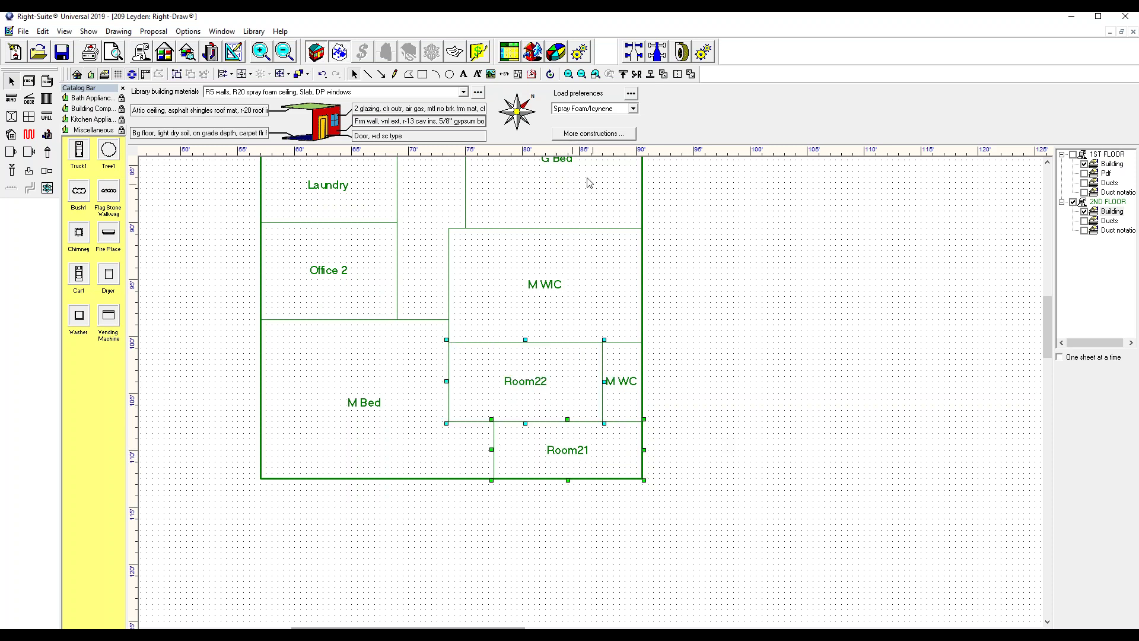
left_click(663, 74)
double_click(544, 409)
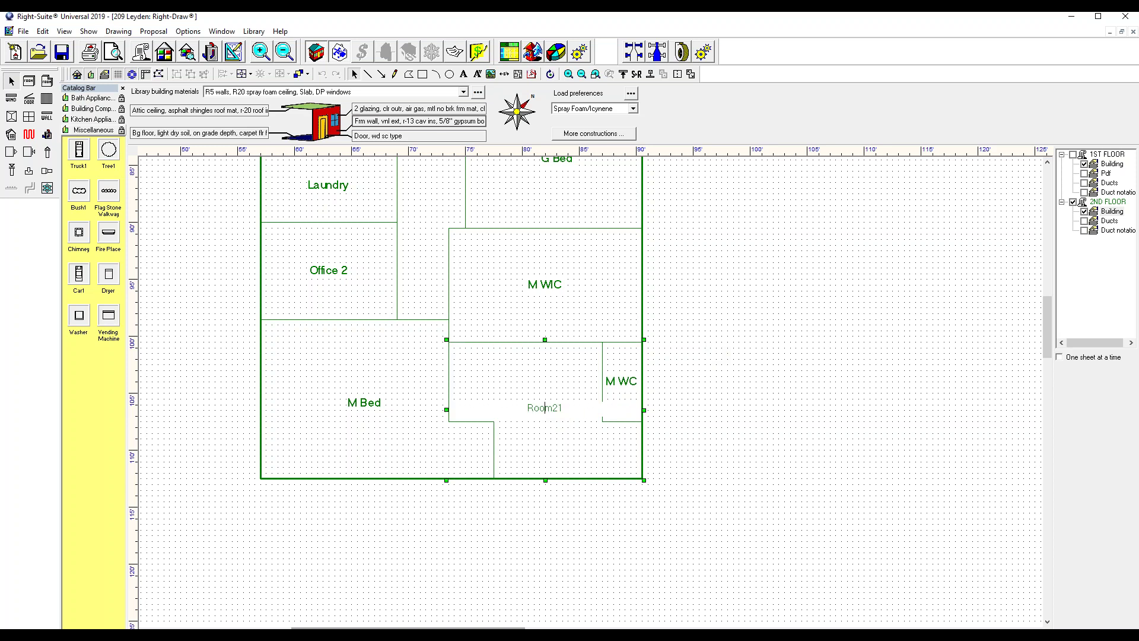
type("M Bath")
left_click(696, 363)
Show the 1ST FLOOR sheet and hide the 2ND FLOOR sheet to display the first-floor rooms up to the Garage
scroll(399, 271, "down", 1)
middle_click_drag(383, 236, 417, 490)
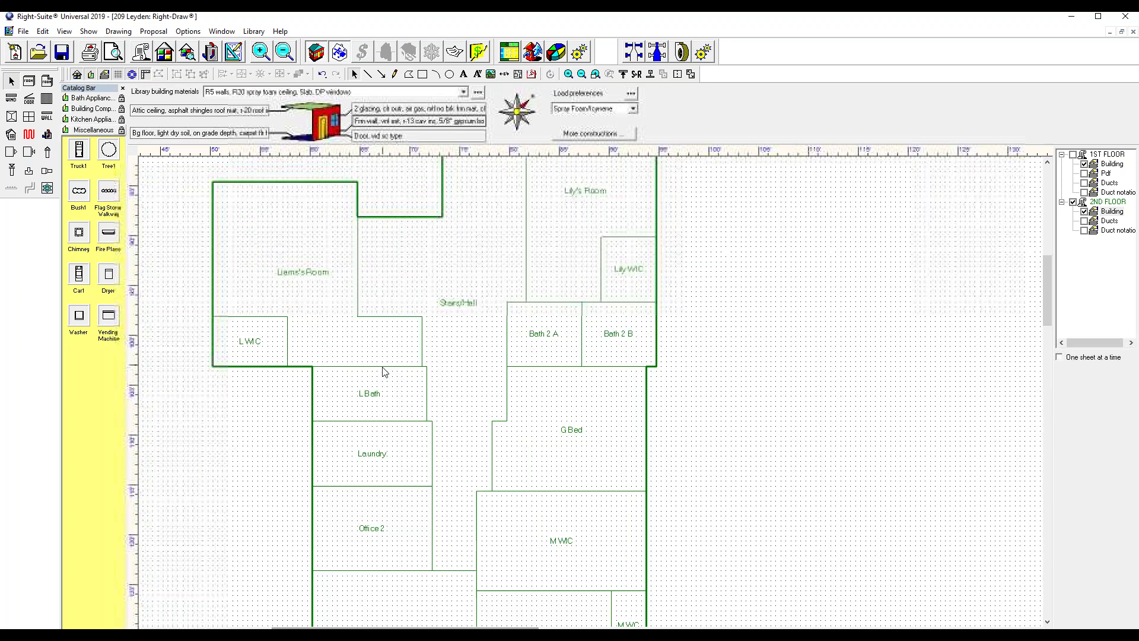
scroll(423, 273, "down", 3)
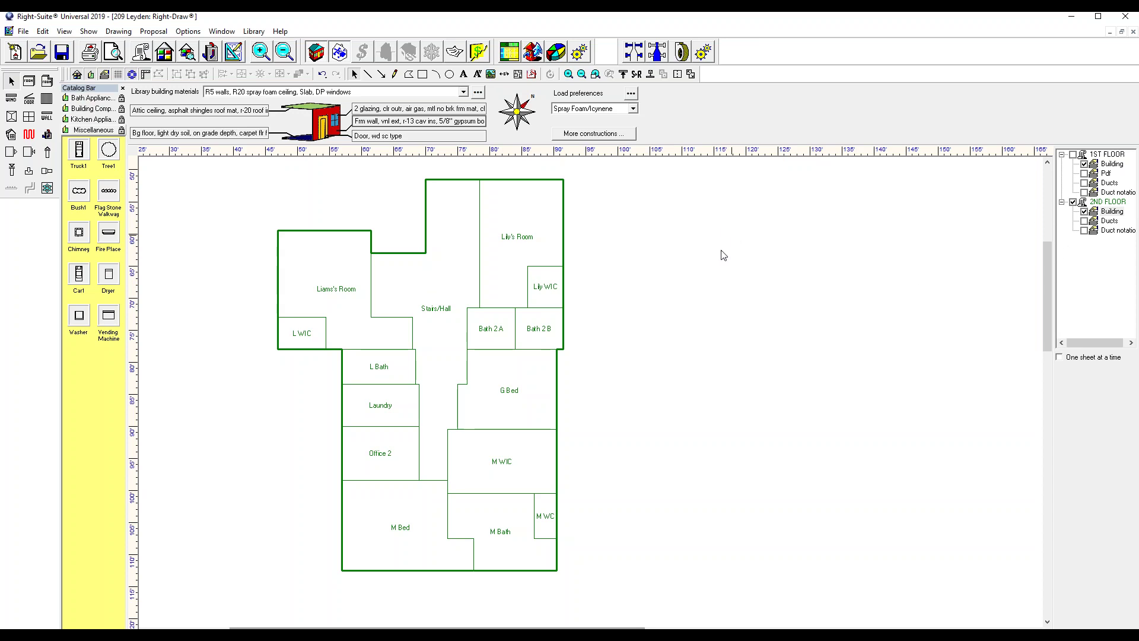
left_click(1073, 154)
left_click(1072, 202)
scroll(580, 303, "down", 1)
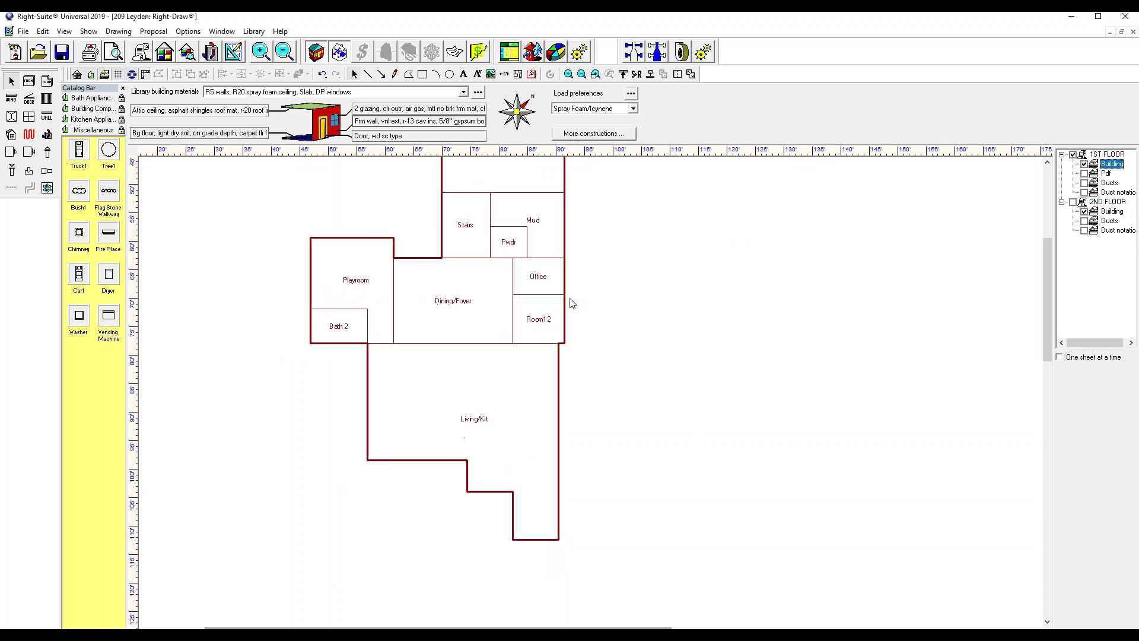
middle_click_drag(535, 280, 512, 416)
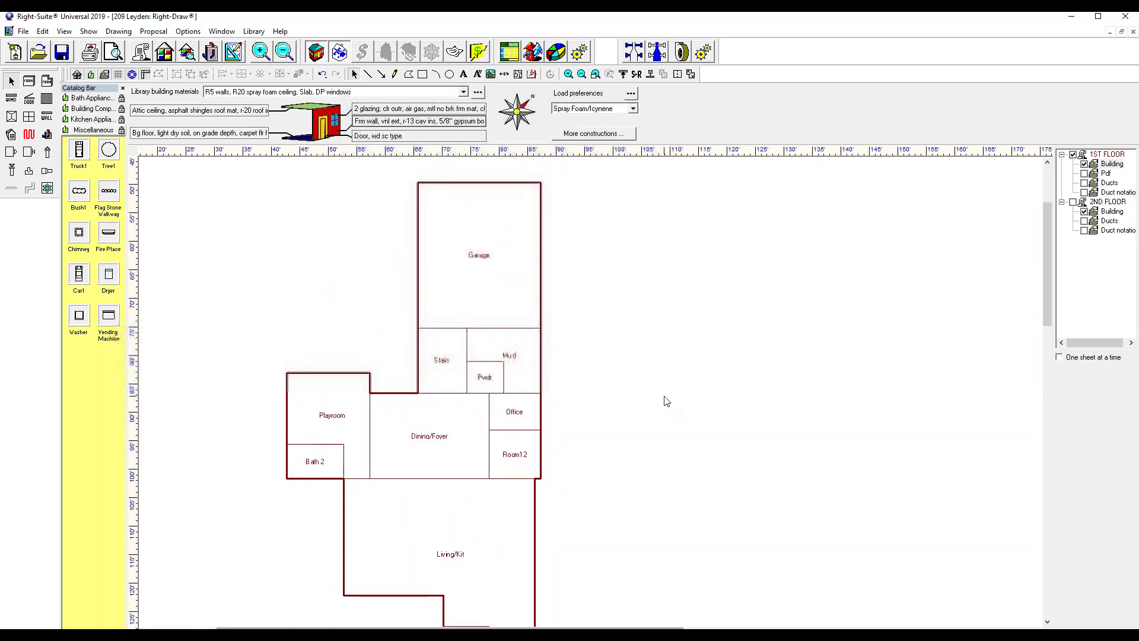